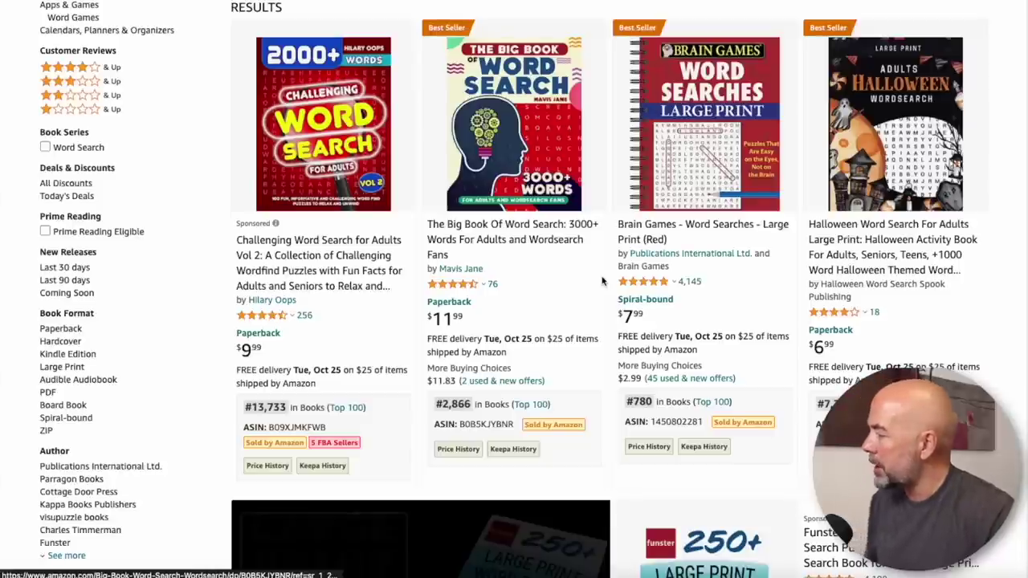
Examine the Amazon results for word search and Christmas word search books, including covers, prices and sales ranks
scroll(602, 281, "down", 2)
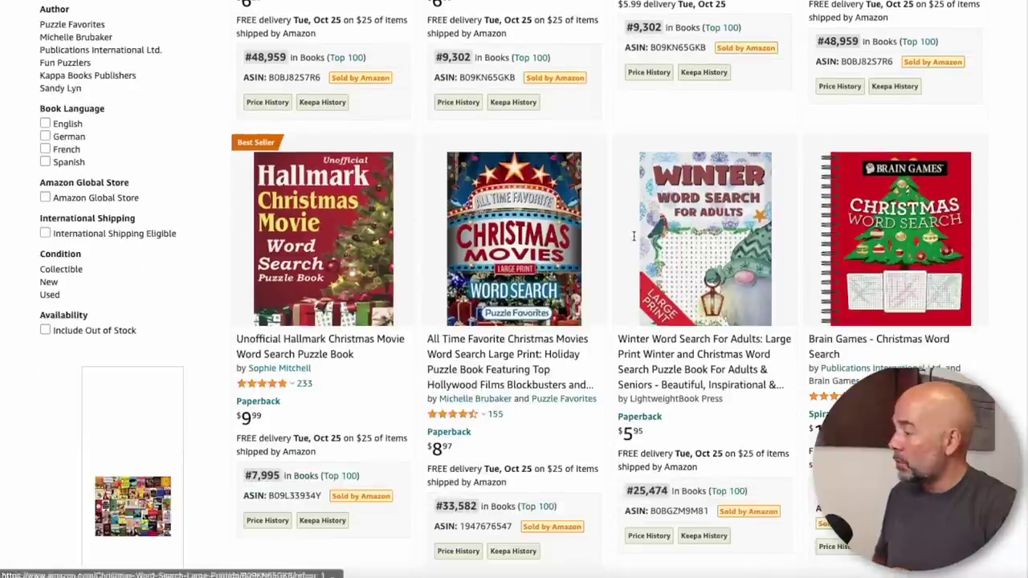
scroll(635, 241, "up", 3)
scroll(635, 241, "up", 3)
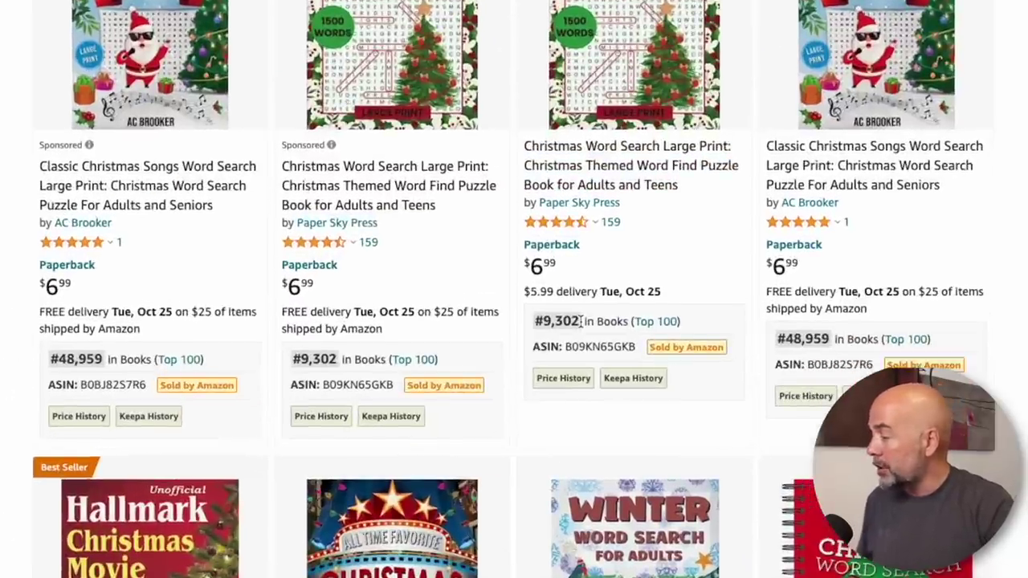
scroll(581, 321, "down", 5)
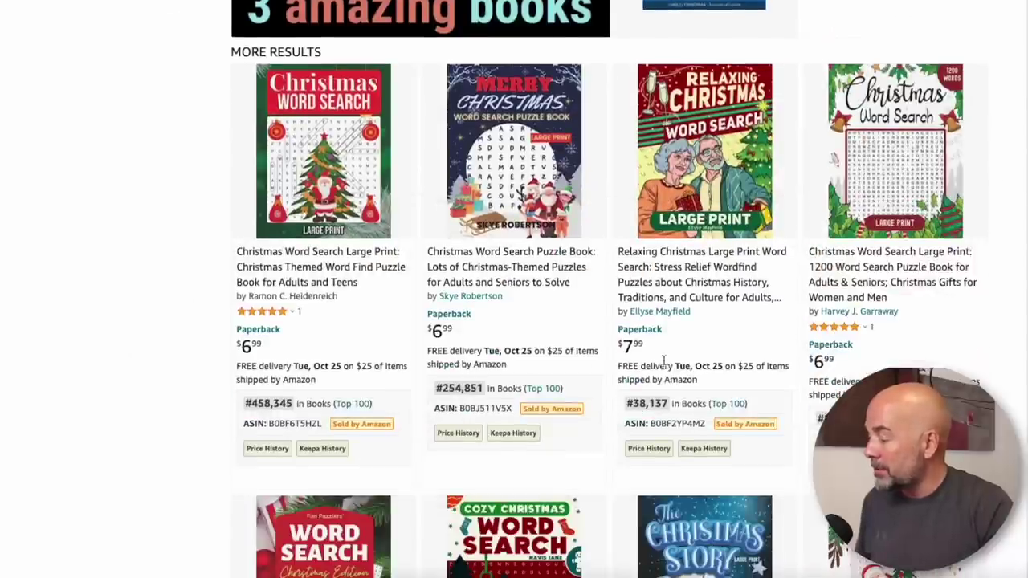
scroll(663, 361, "down", 1)
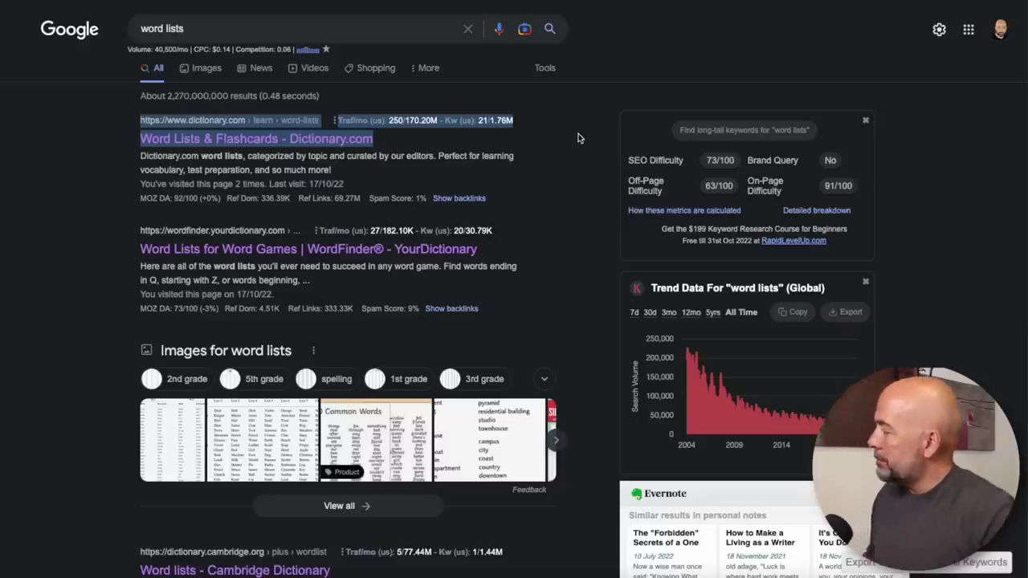
Go from the Google results for "word lists" to Dictionary.com's Word Lists & Flashcards page and examine its lists and categories
scroll(575, 144, "down", 1)
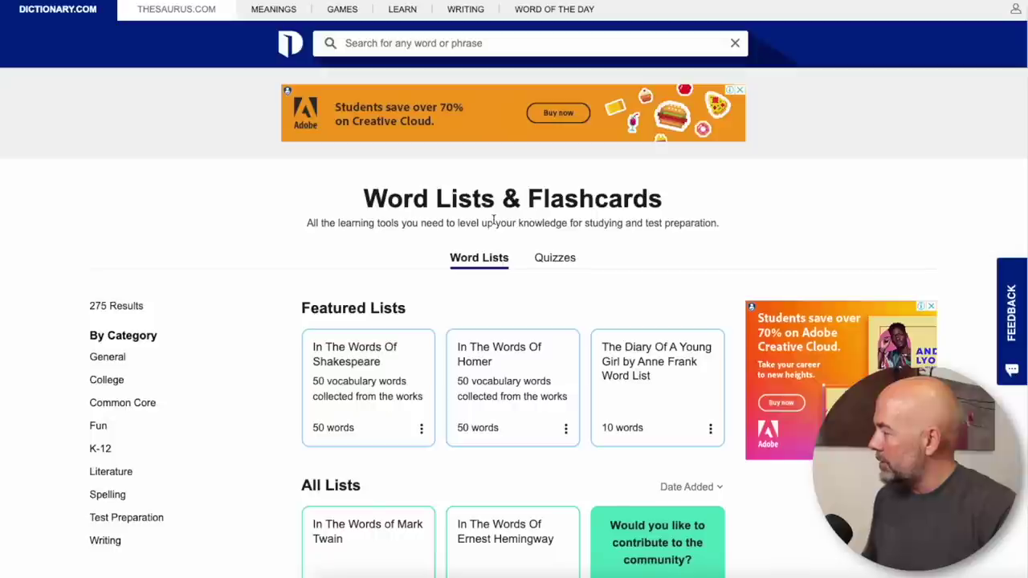
scroll(493, 219, "down", 1)
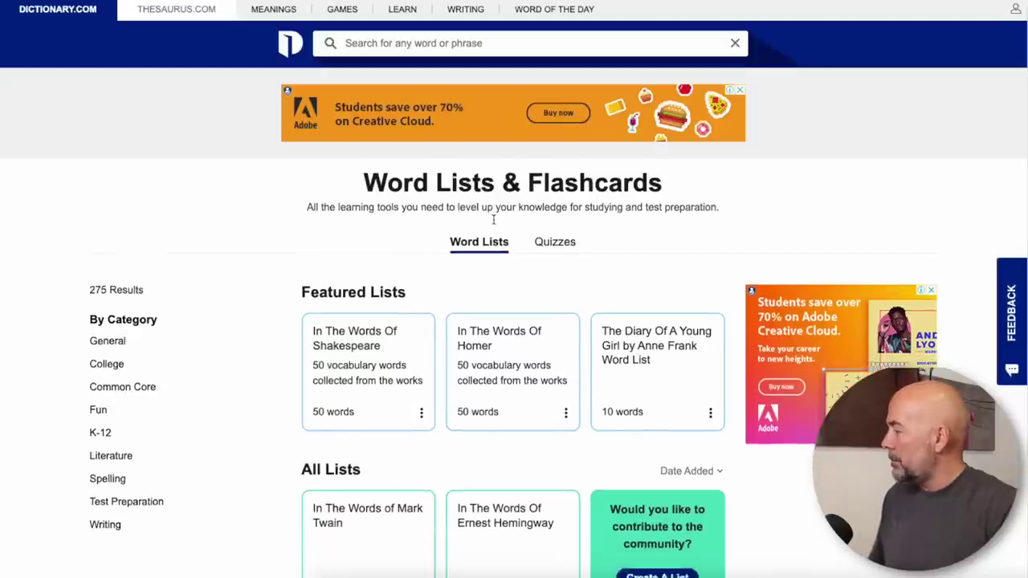
scroll(599, 255, "down", 3)
scroll(455, 263, "up", 2)
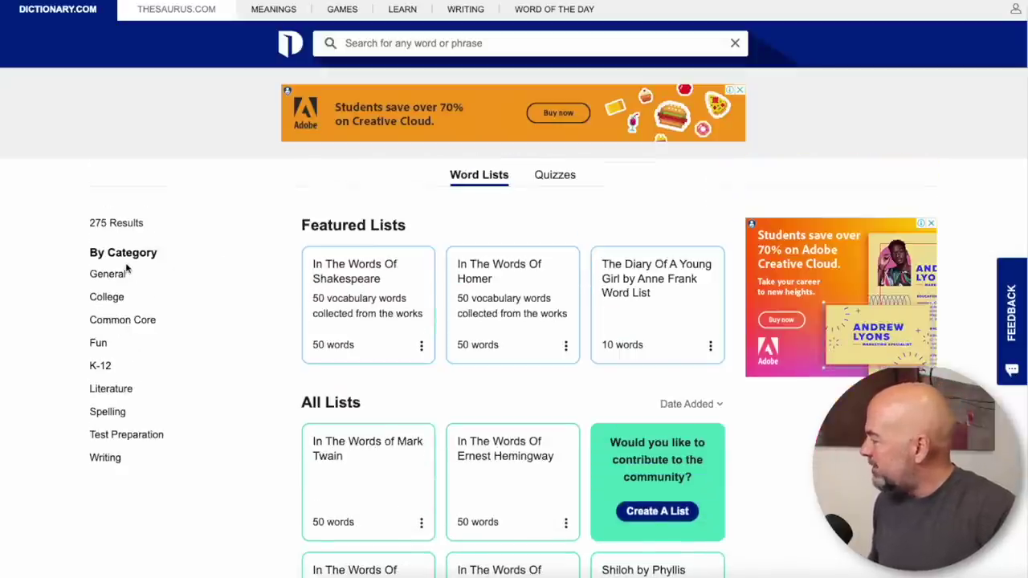
Filter the Dictionary.com word lists by the Fun category and load more lists to review their themes
left_click(98, 344)
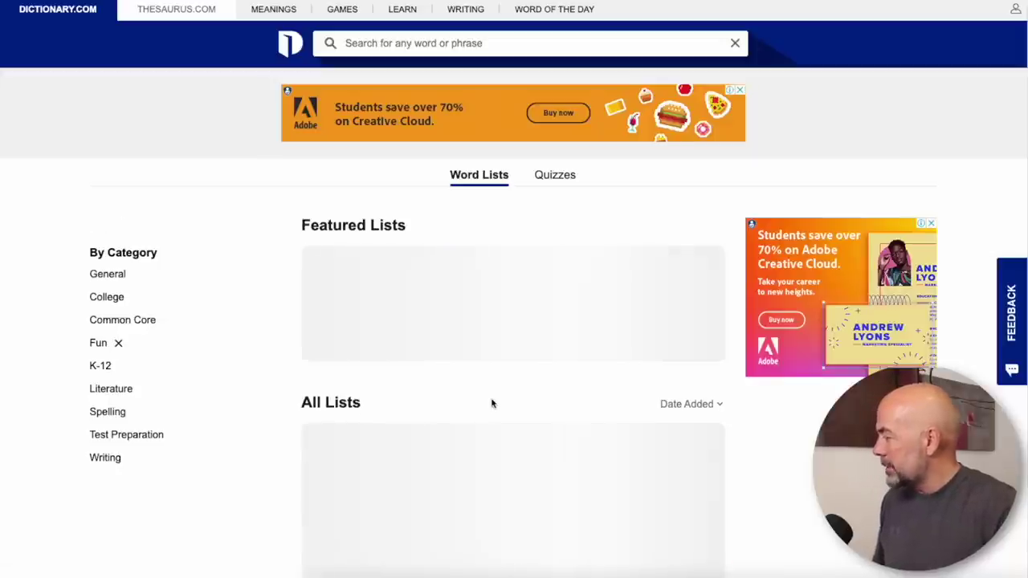
scroll(494, 401, "down", 3)
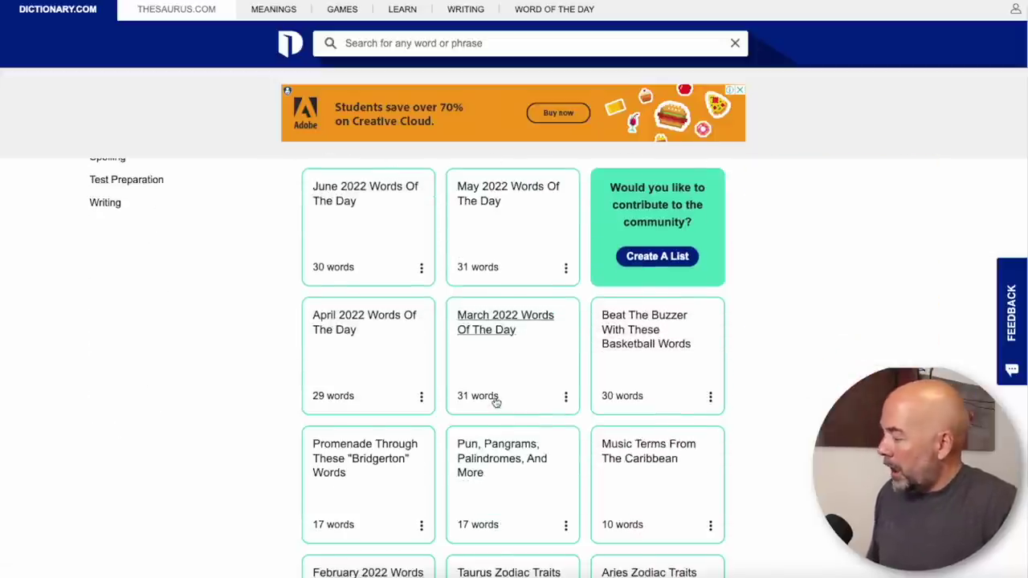
scroll(496, 402, "down", 5)
scroll(572, 413, "up", 3)
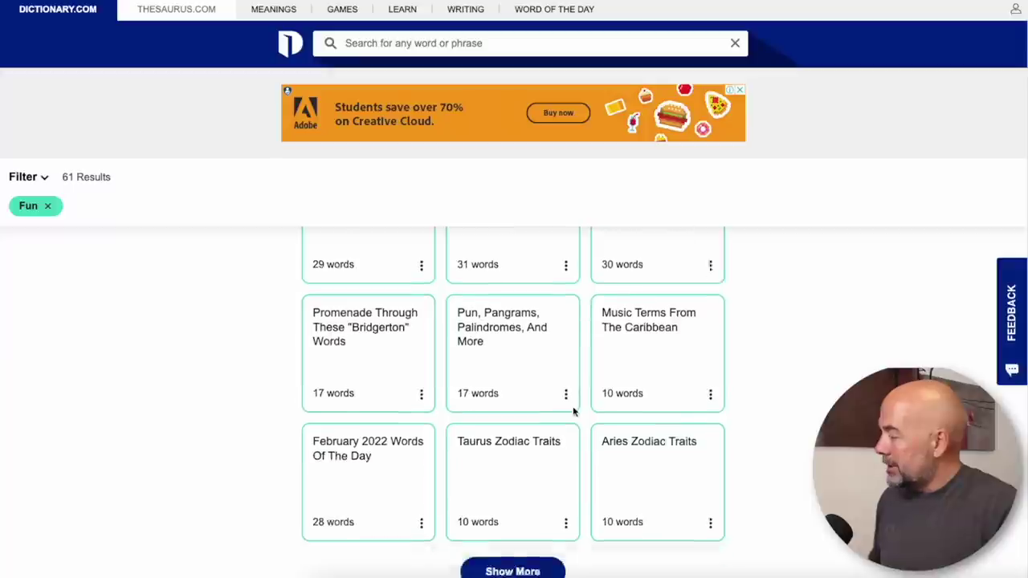
scroll(554, 450, "down", 1)
left_click(543, 483)
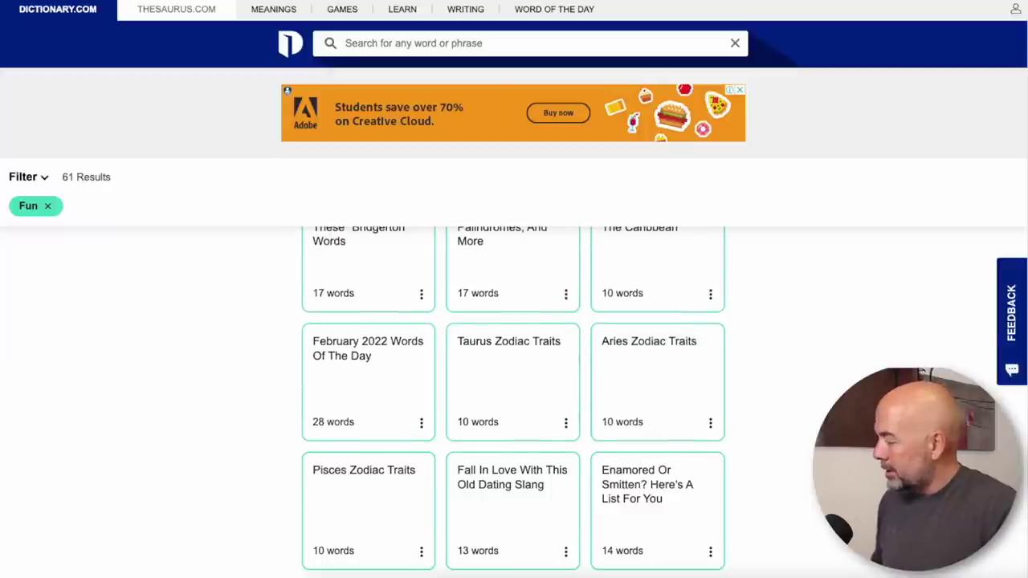
scroll(664, 475, "down", 8)
left_click(539, 351)
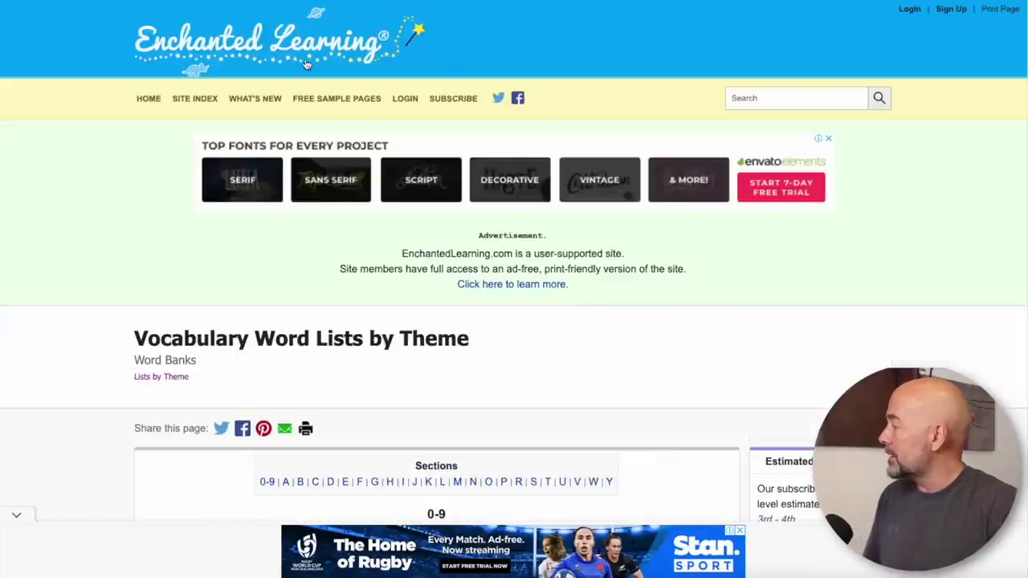
Examine the themed vocabulary lists on Enchanted Learning, including the words in the Christmas (secular) list
scroll(582, 285, "down", 5)
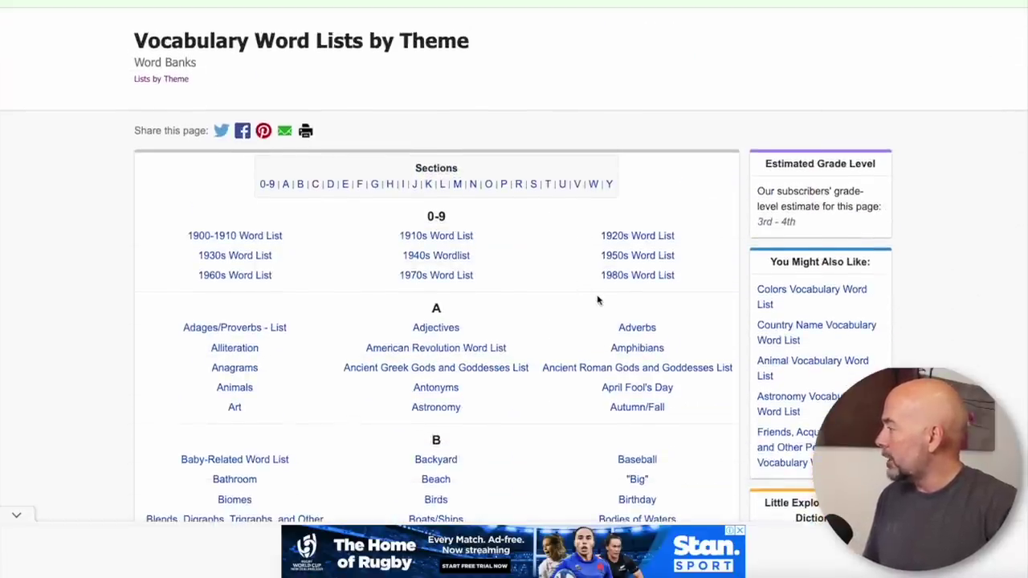
scroll(598, 300, "down", 2)
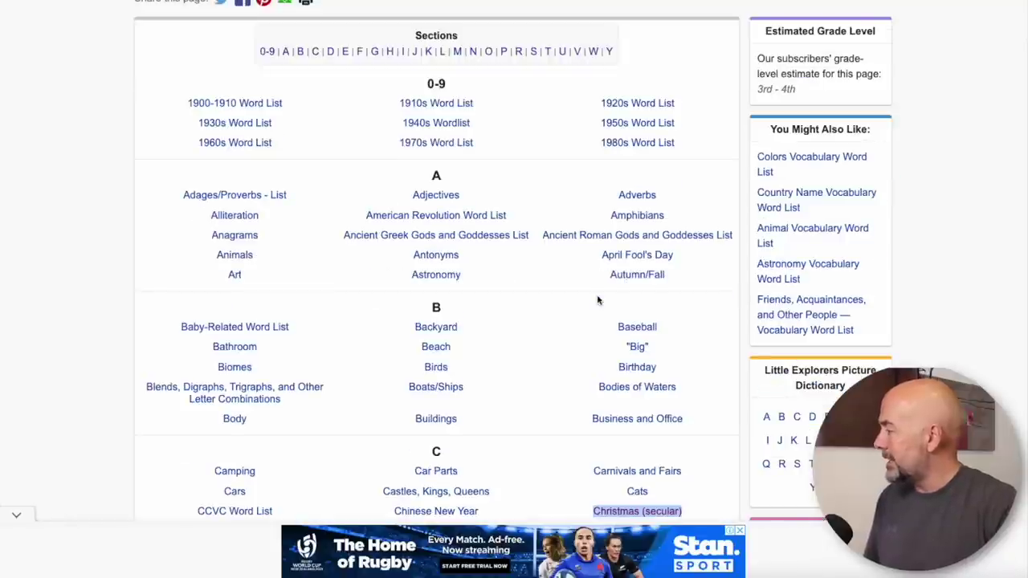
scroll(598, 301, "down", 4)
scroll(599, 297, "down", 1)
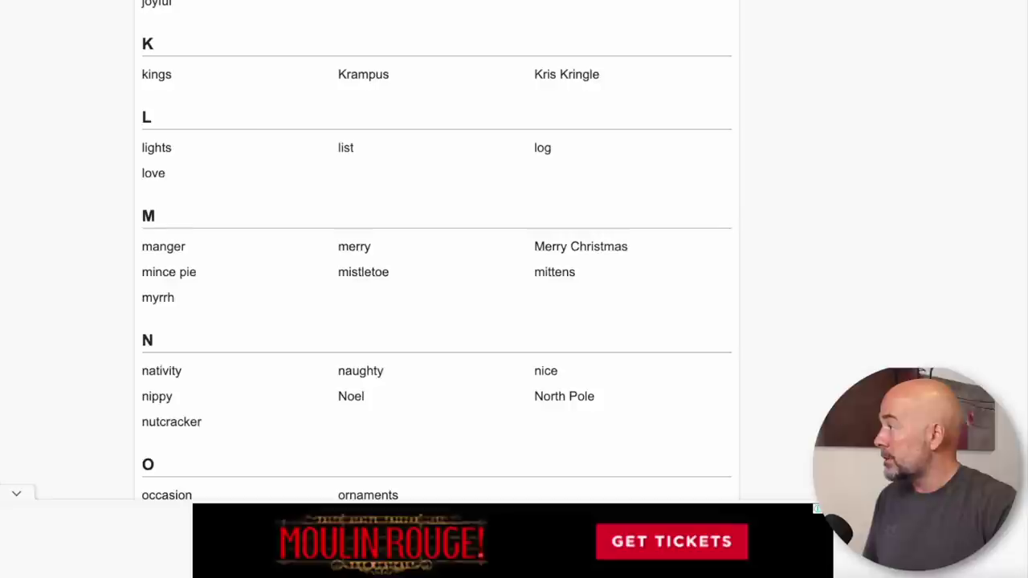
scroll(523, 250, "up", 15)
scroll(520, 254, "down", 6)
scroll(517, 259, "down", 4)
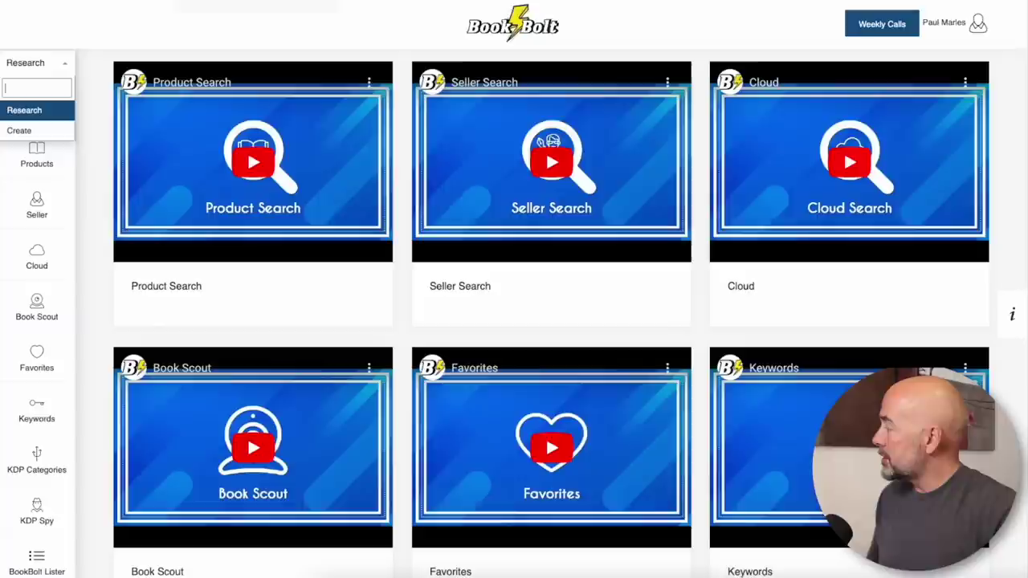
Switch Book Bolt from the Research section to the Create section to open the book designer
left_click(431, 33)
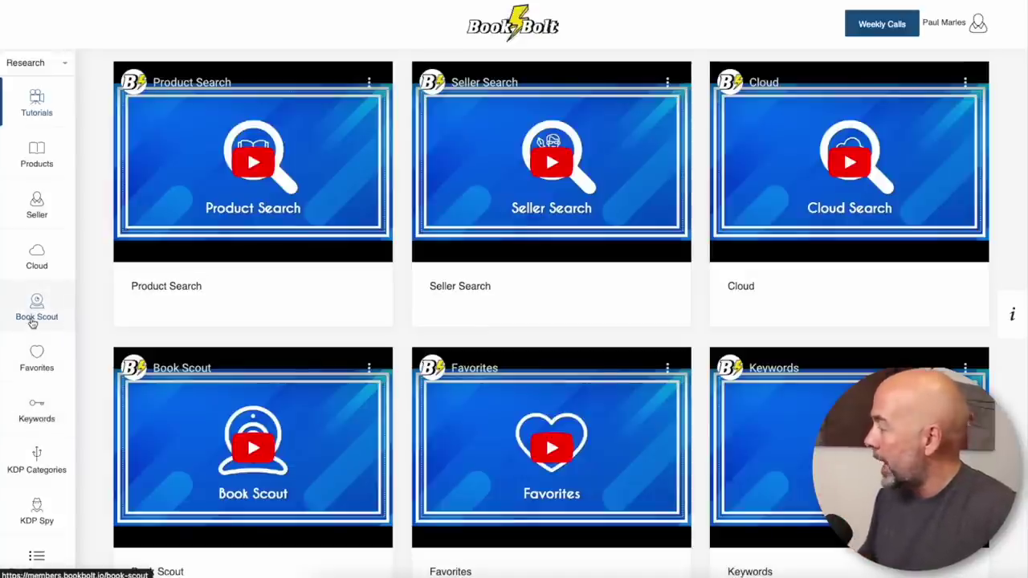
left_click(61, 66)
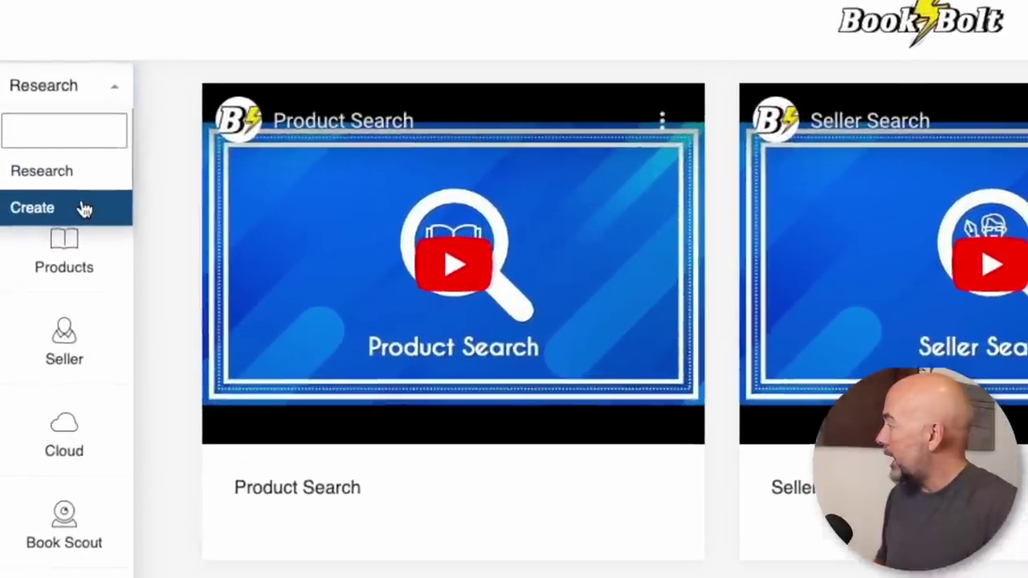
left_click(58, 152)
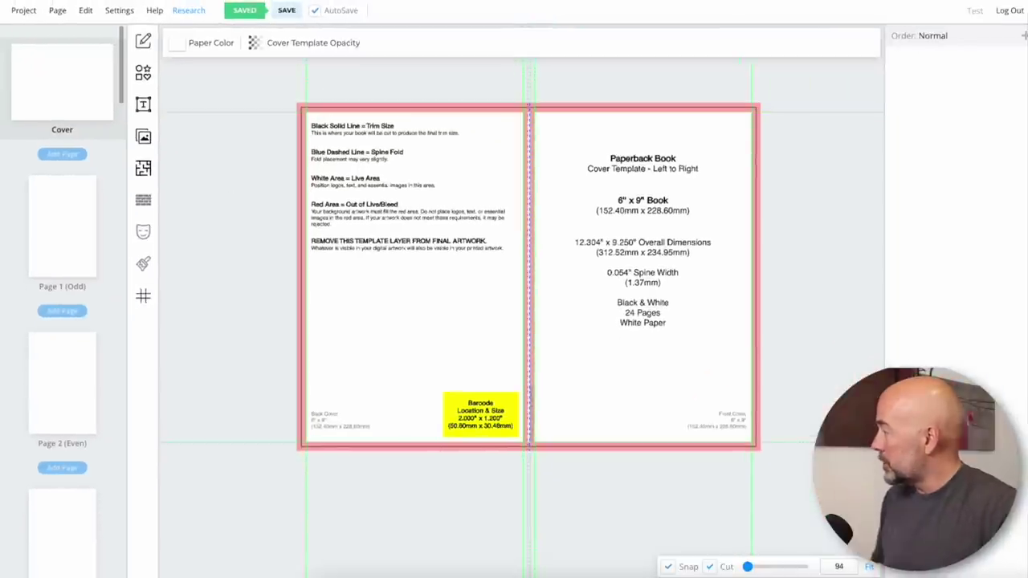
Start a new project and name it "Xmas word search"
left_click(24, 11)
left_click(70, 172)
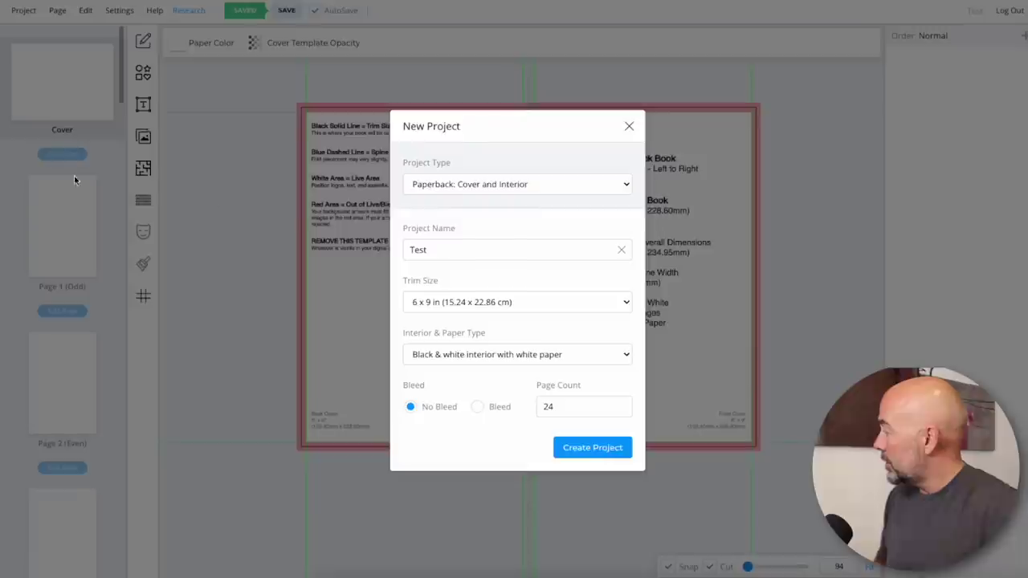
left_click_drag(455, 250, 408, 250)
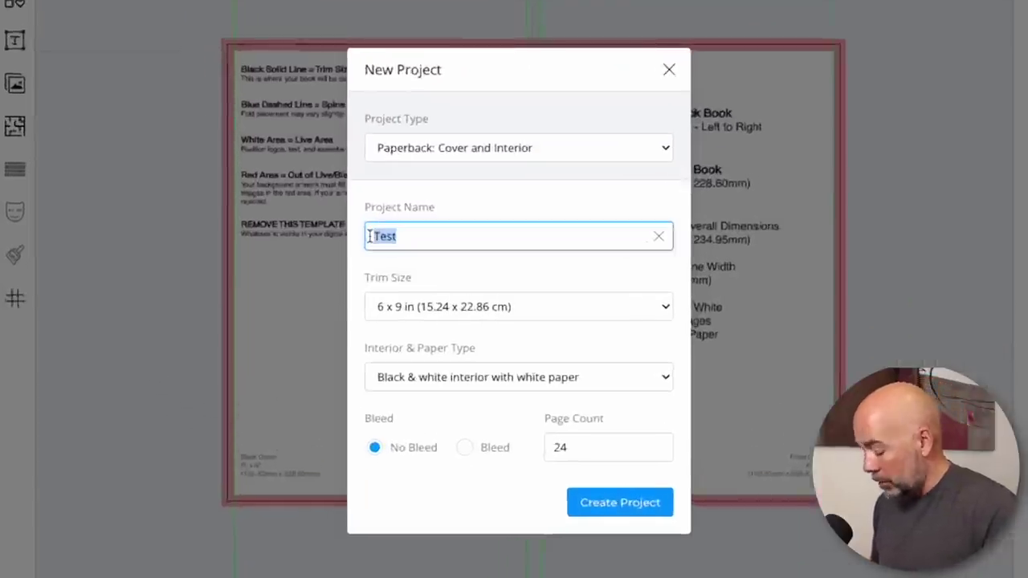
type("Xmas w")
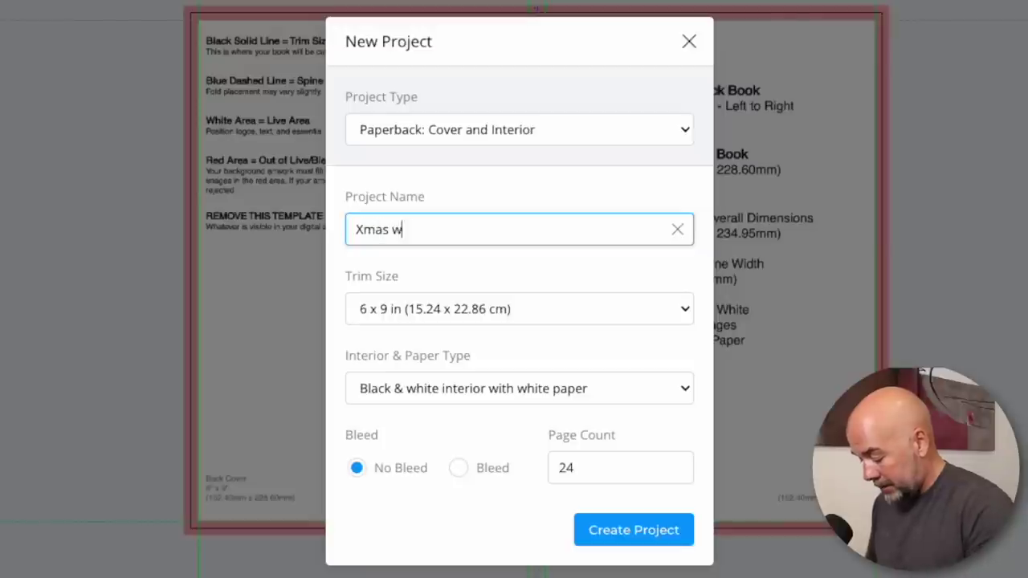
type("ord search")
Set the trim size to 8.5 x 11 in and the page count to 90, and create the project
left_click(683, 312)
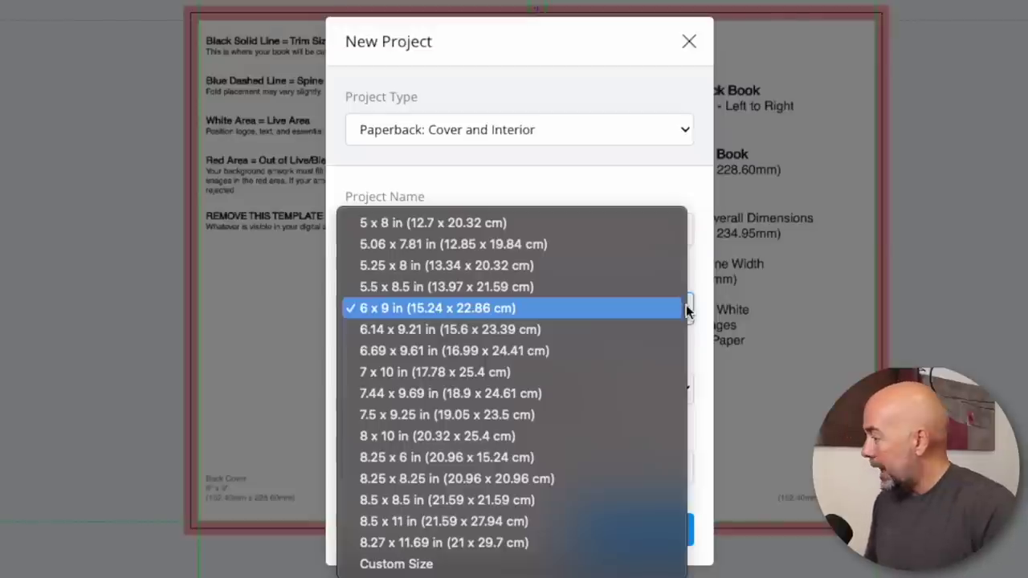
left_click(472, 521)
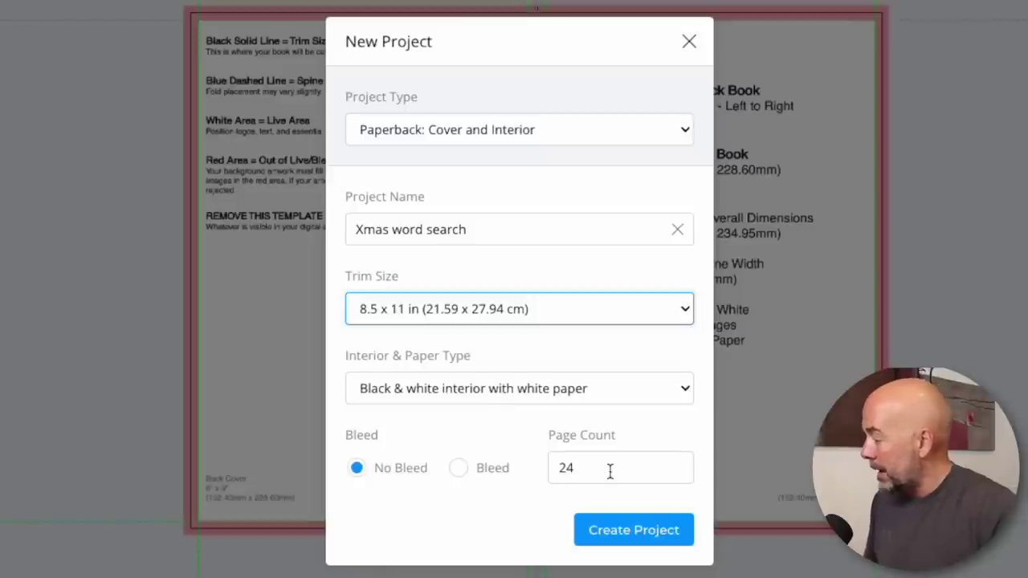
left_click_drag(597, 472, 553, 472)
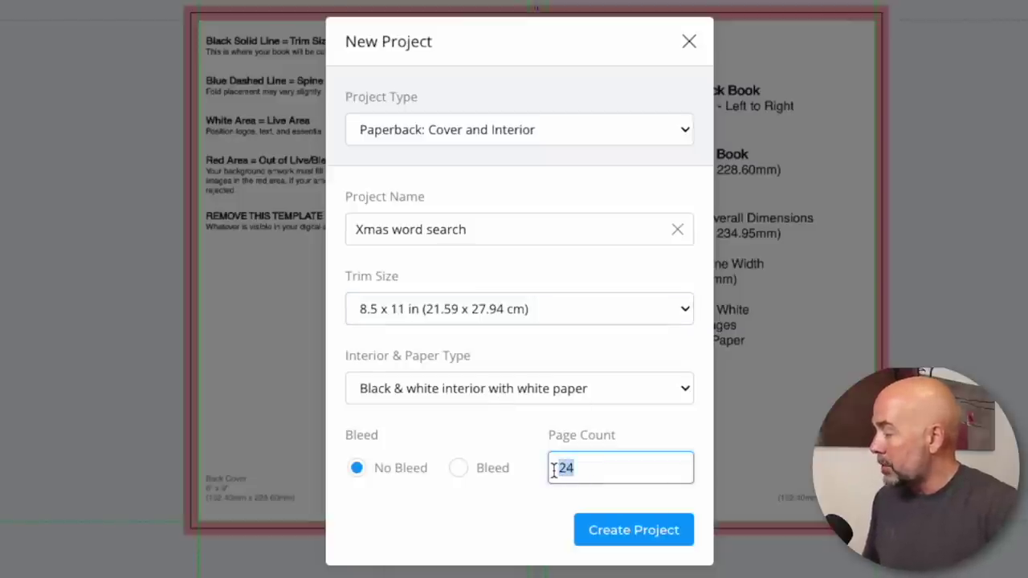
type("90")
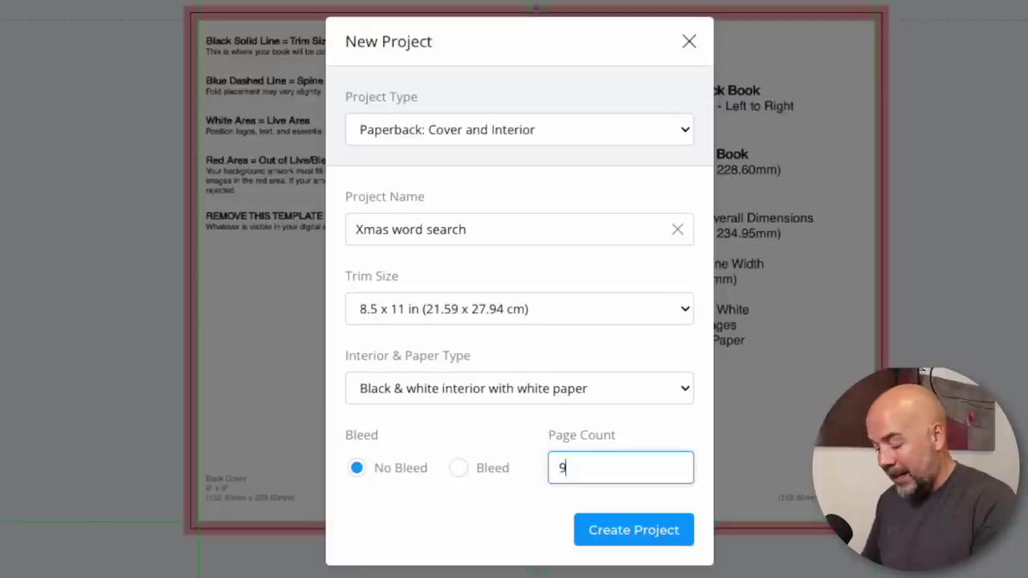
left_click(676, 536)
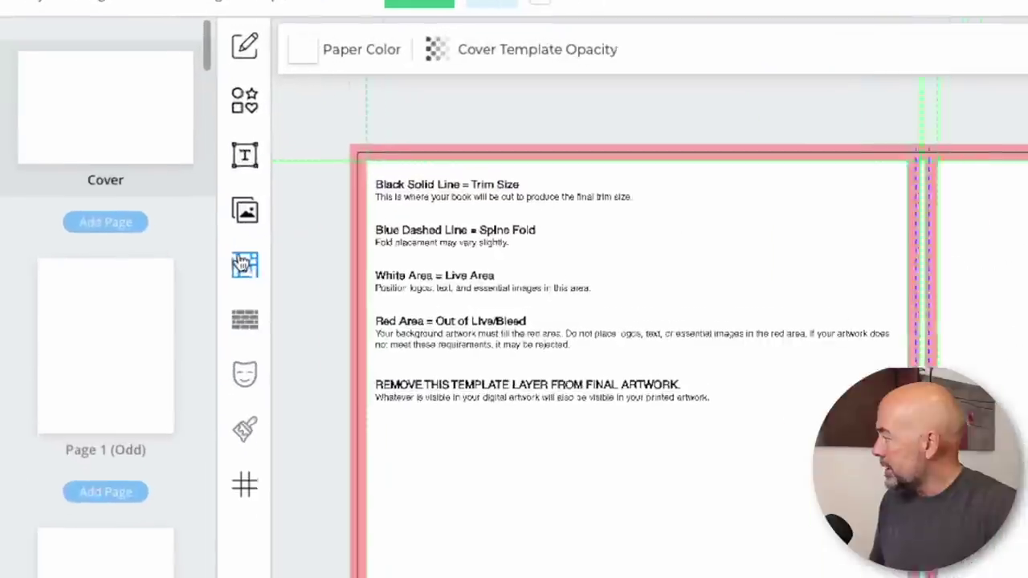
Open the Interior Templates Library and look through the puzzle templates, such as WordsSearch, Sudoku, Crossword and the mazes
left_click(264, 286)
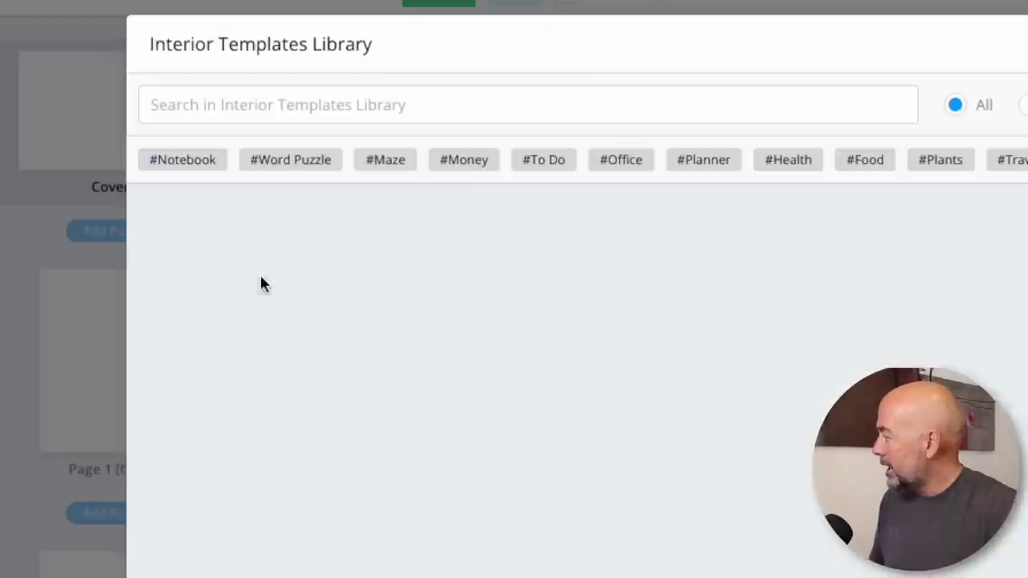
scroll(682, 372, "down", 3)
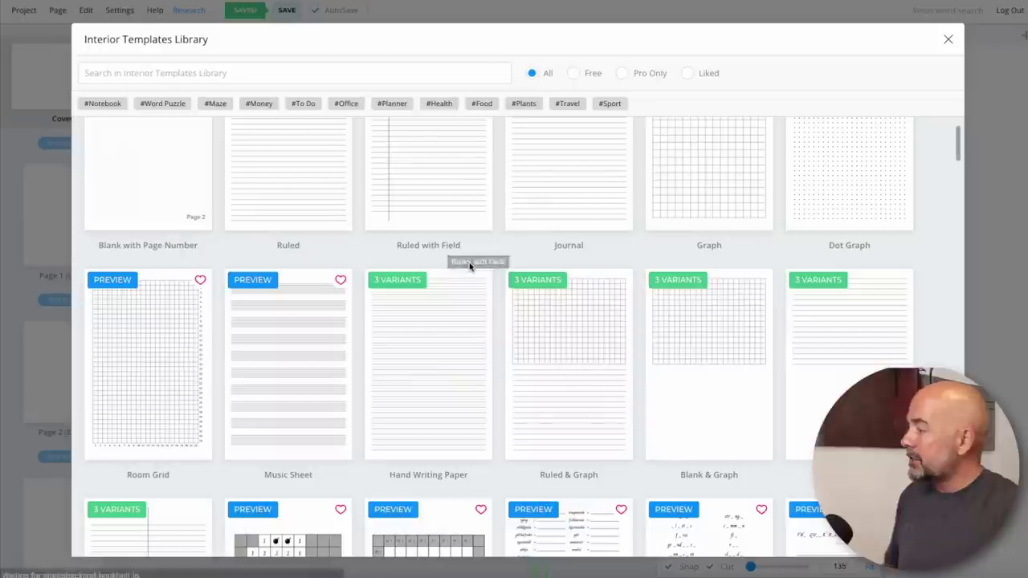
scroll(494, 279, "down", 3)
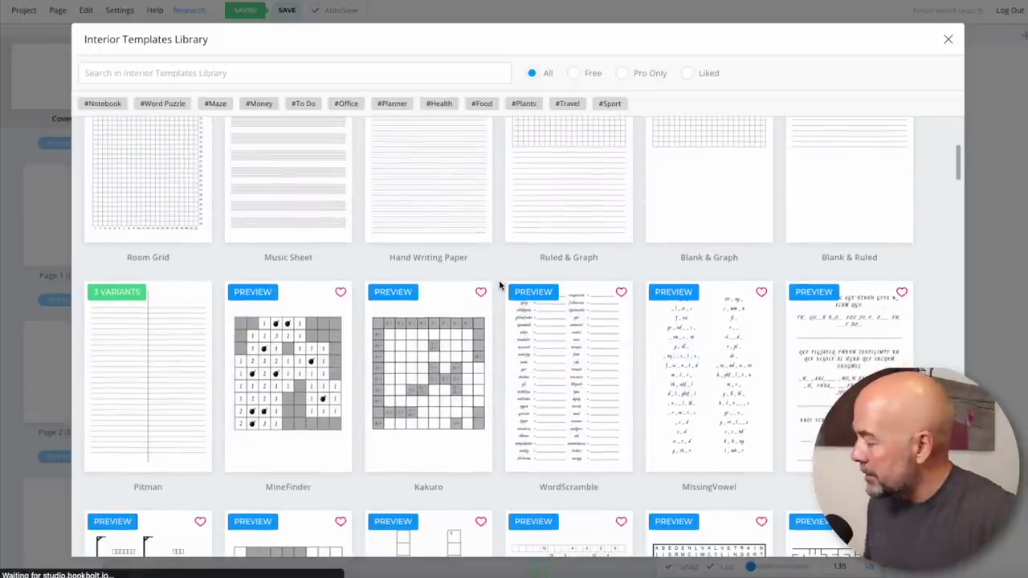
scroll(499, 279, "down", 2)
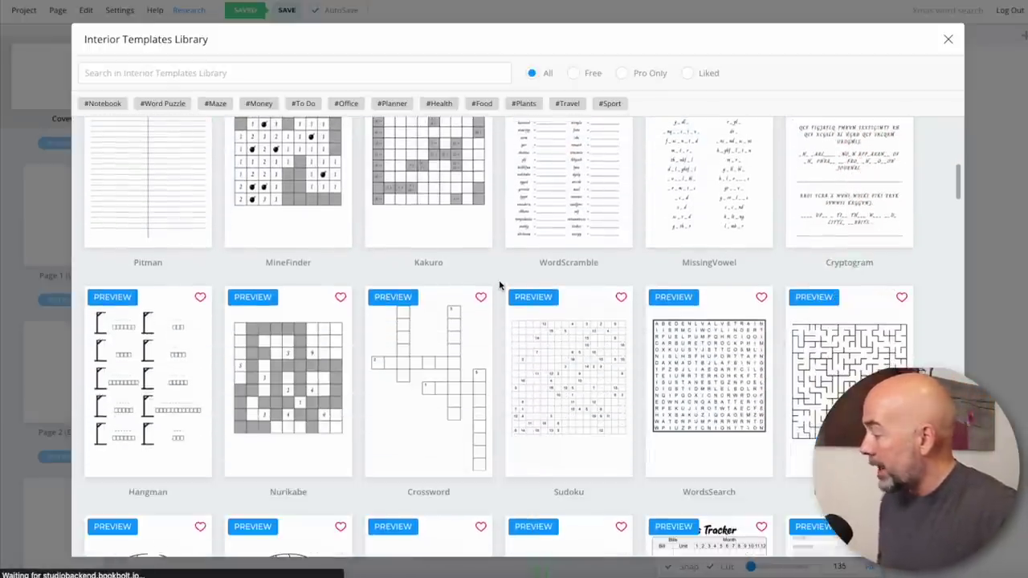
scroll(499, 284, "down", 2)
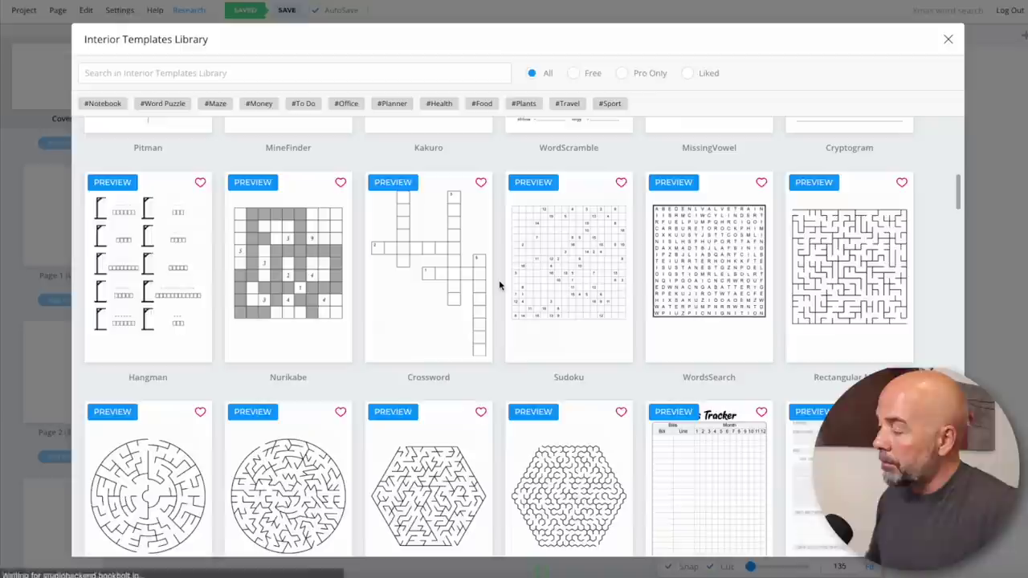
scroll(498, 281, "down", 1)
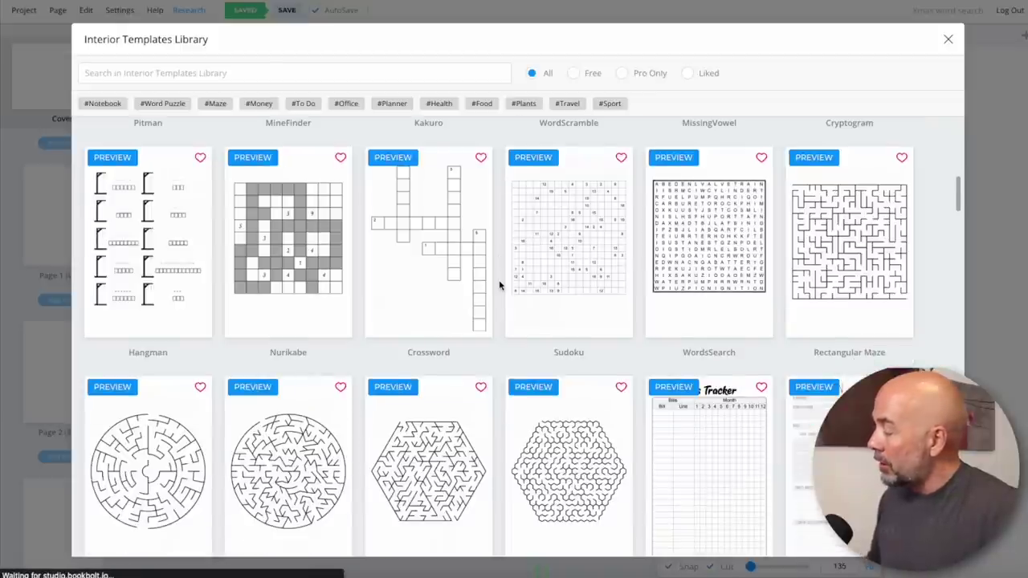
scroll(507, 289, "down", 1)
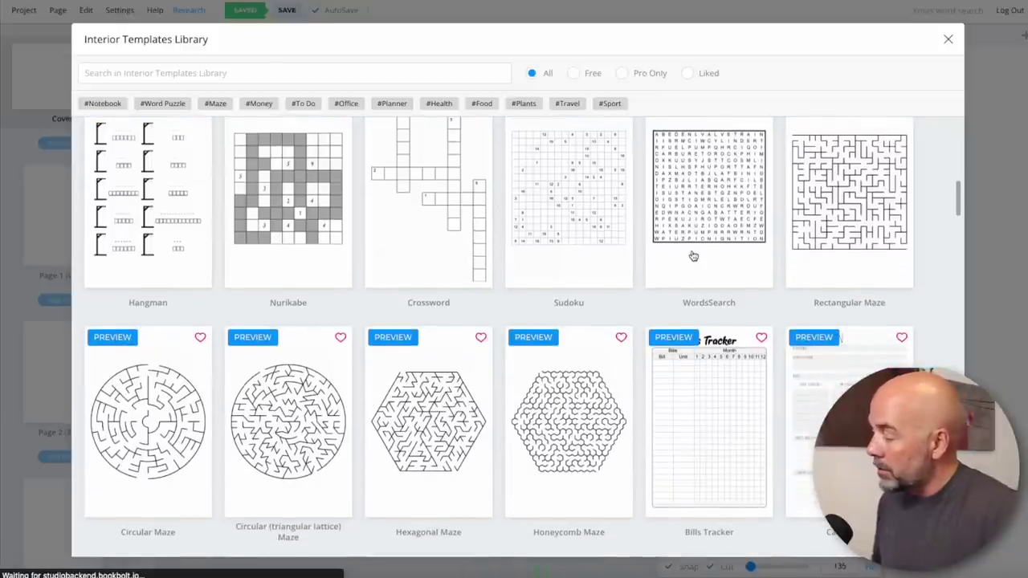
scroll(693, 255, "up", 1)
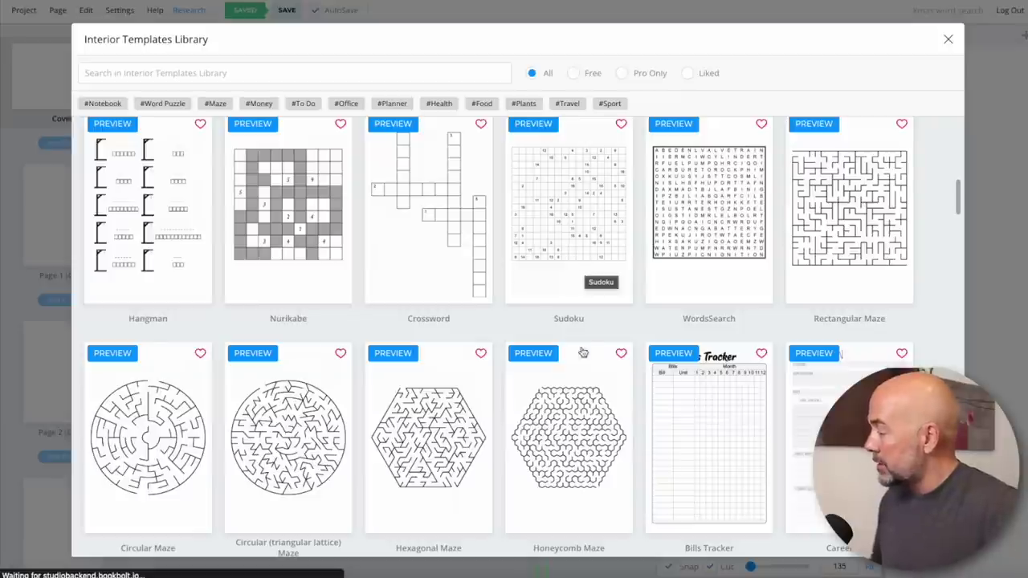
Browse the Interior Templates Library and choose the WordsSearch puzzle template
scroll(454, 288, "up", 1)
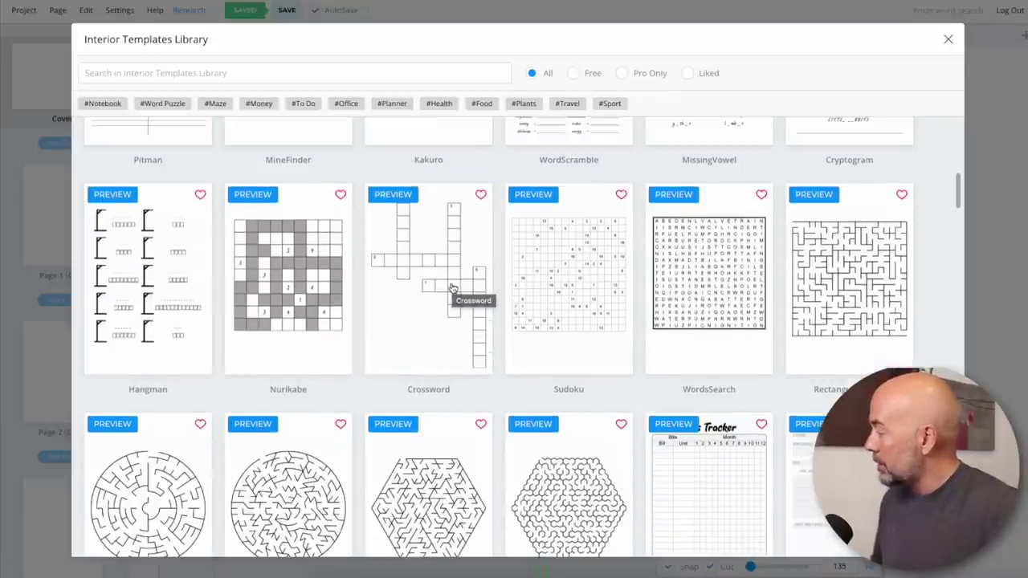
scroll(444, 327, "up", 2)
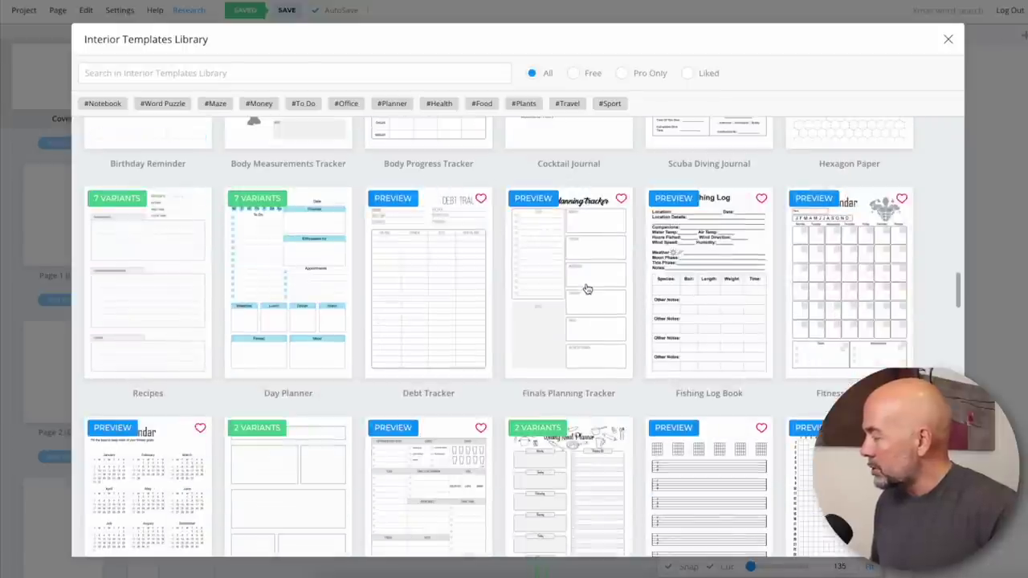
scroll(587, 289, "down", 6)
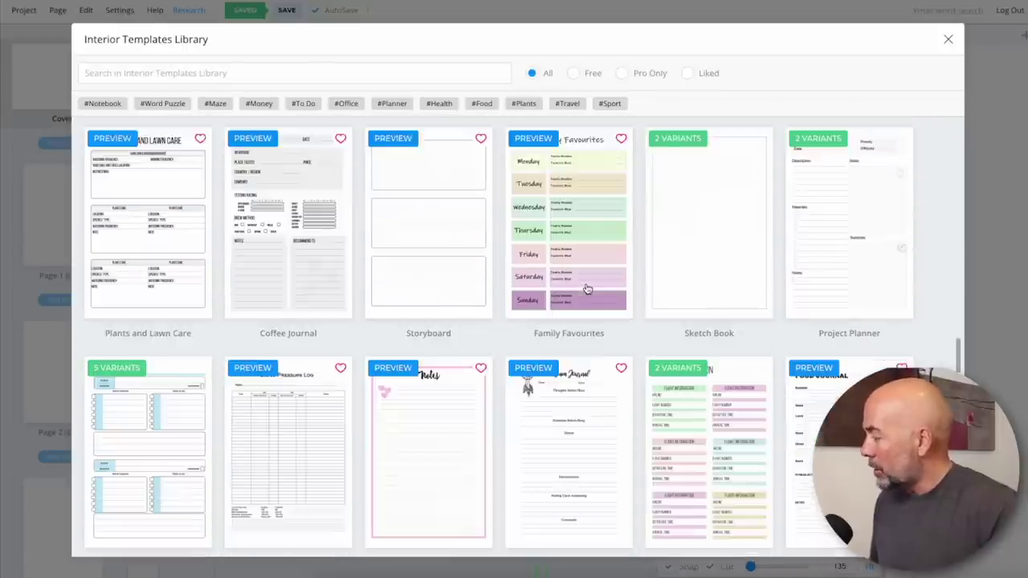
scroll(587, 289, "down", 15)
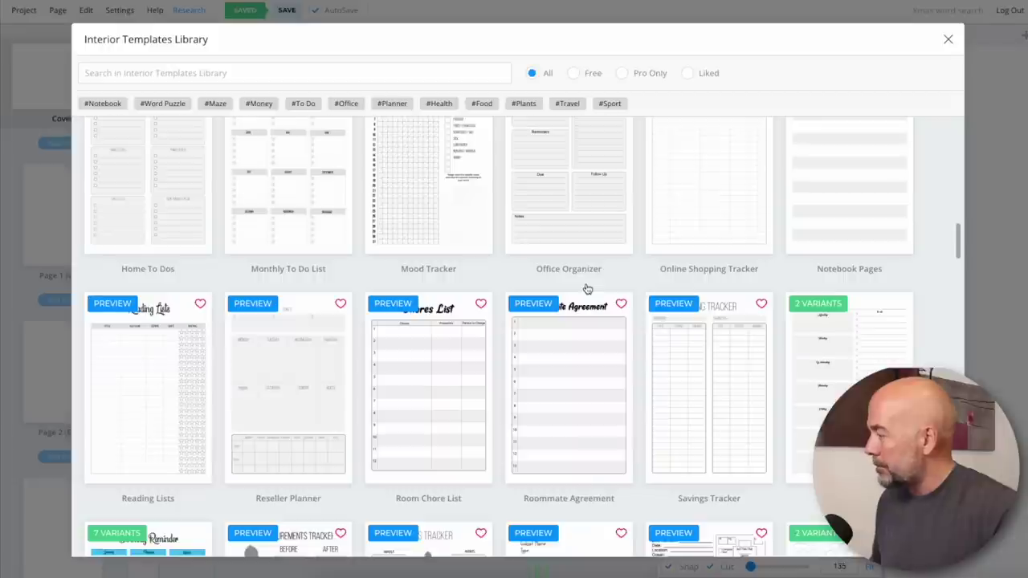
scroll(588, 289, "down", 10)
left_click(723, 294)
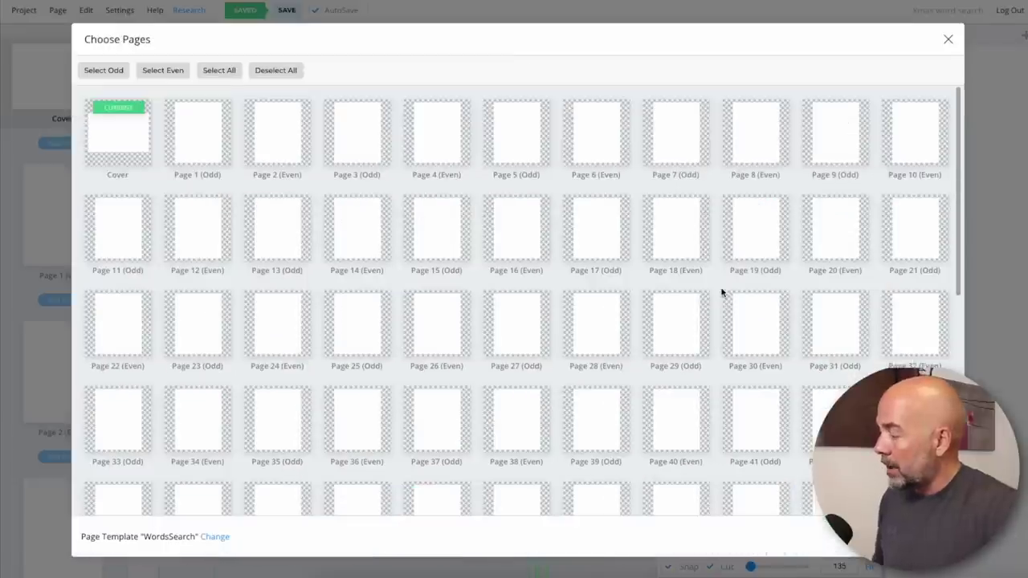
scroll(721, 294, "down", 5)
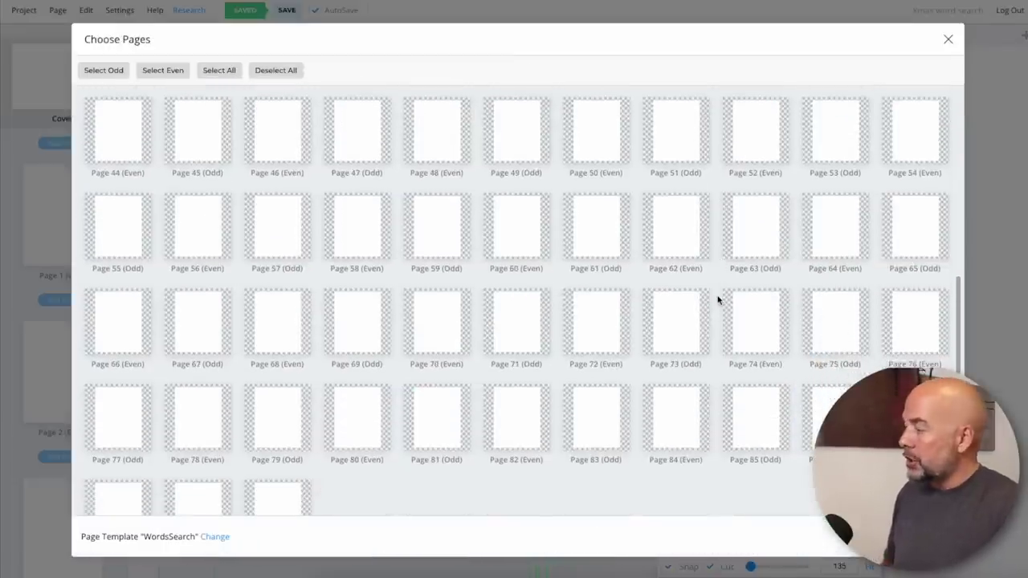
scroll(718, 300, "down", 2)
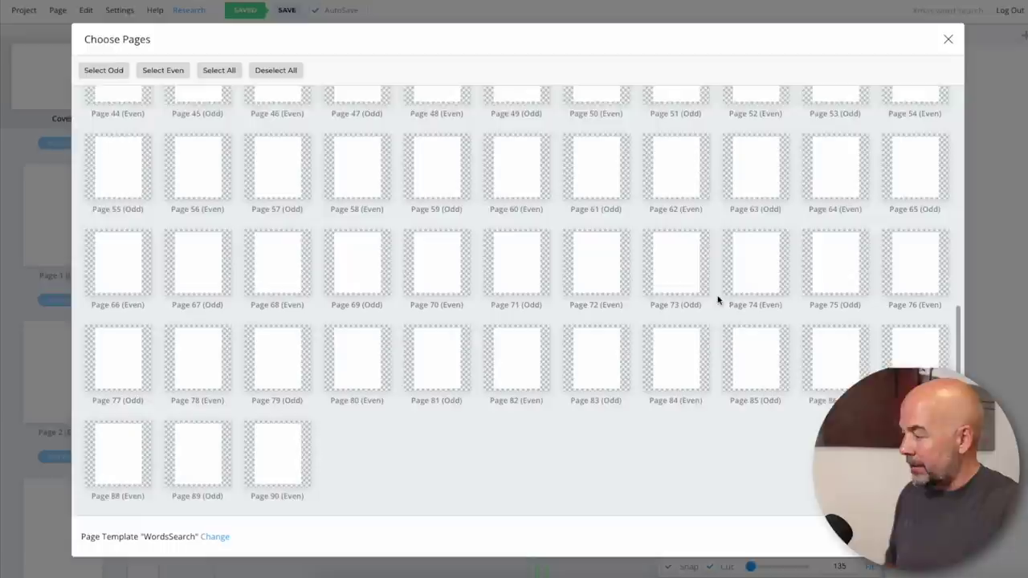
scroll(719, 300, "up", 6)
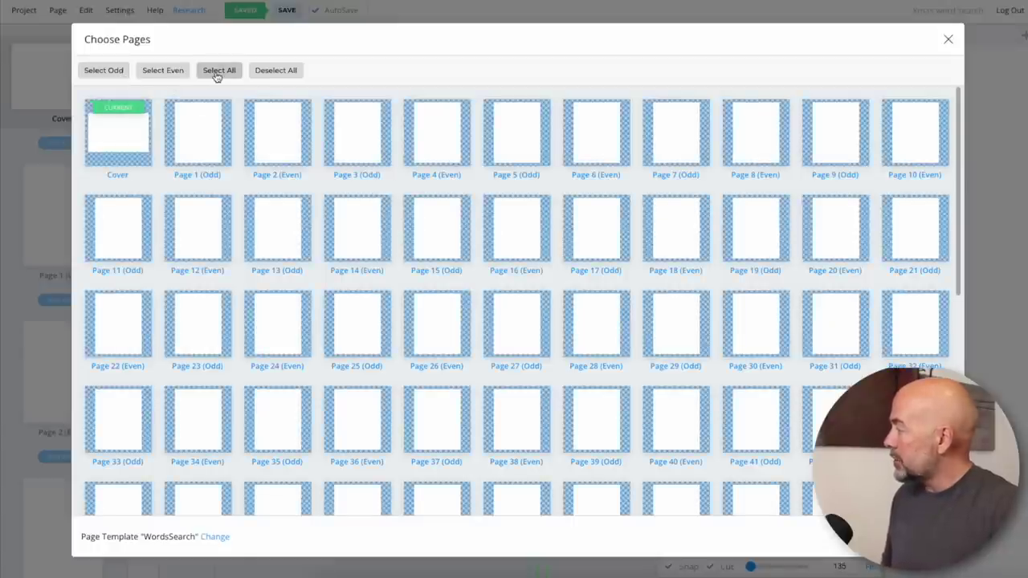
left_click(125, 151)
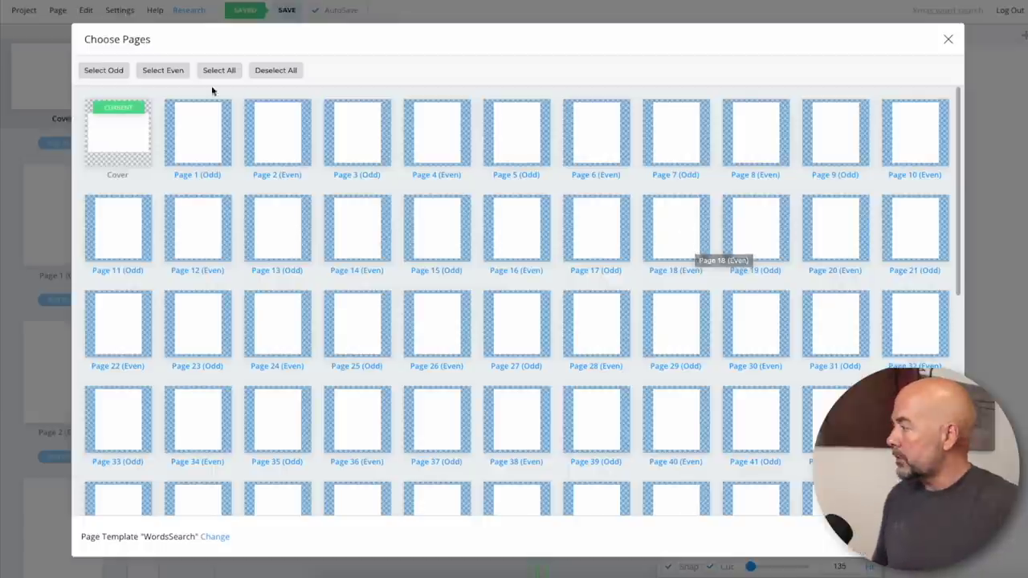
left_click(273, 71)
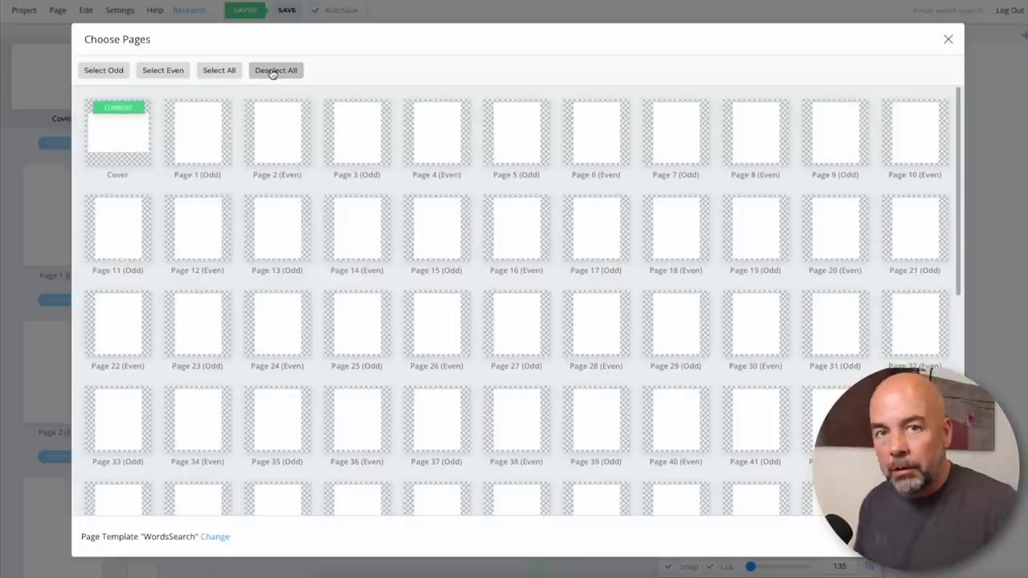
Select pages 1 to 5 for the WordsSearch template and continue to its options
left_click(203, 161)
left_click(271, 146)
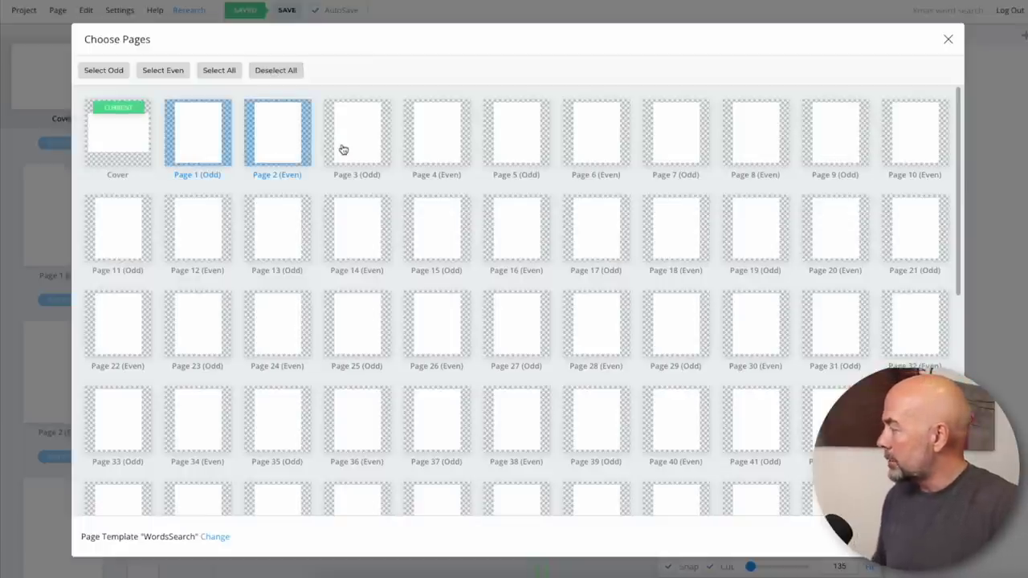
left_click(341, 149)
left_click(426, 151)
left_click(511, 158)
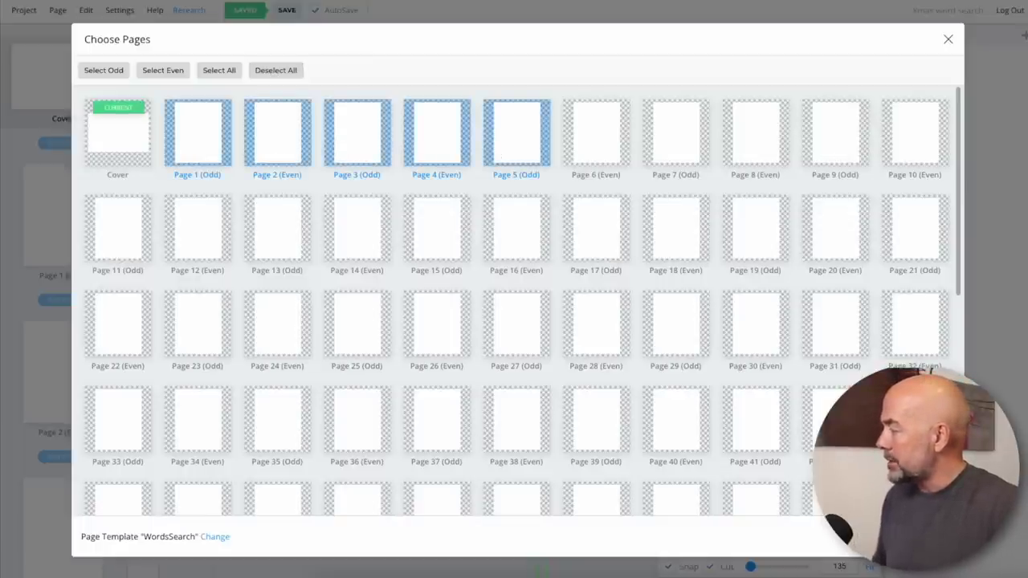
left_click(936, 538)
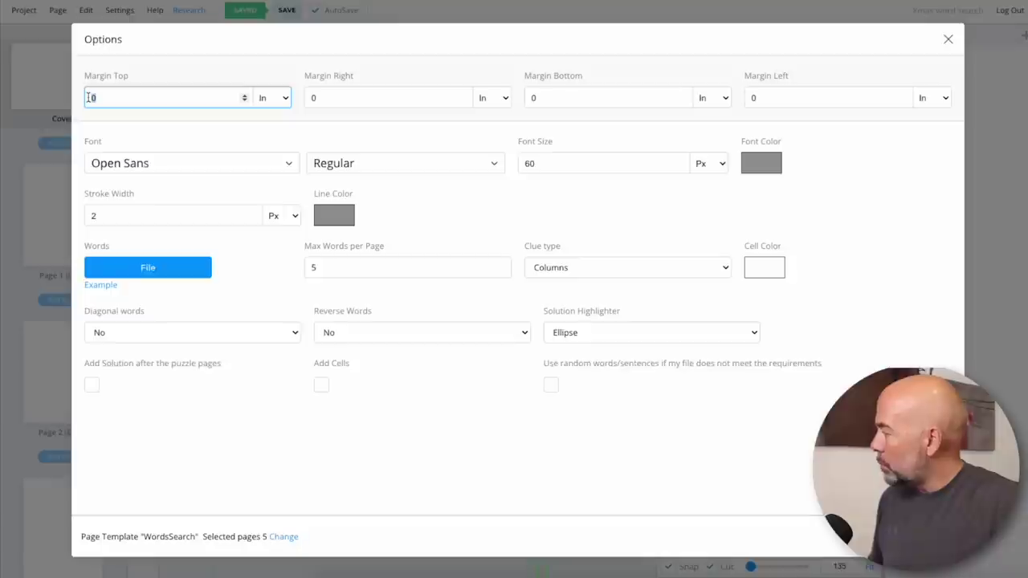
Set the top, right, bottom and left margins of the puzzle pages to 0.125 in
type(".125")
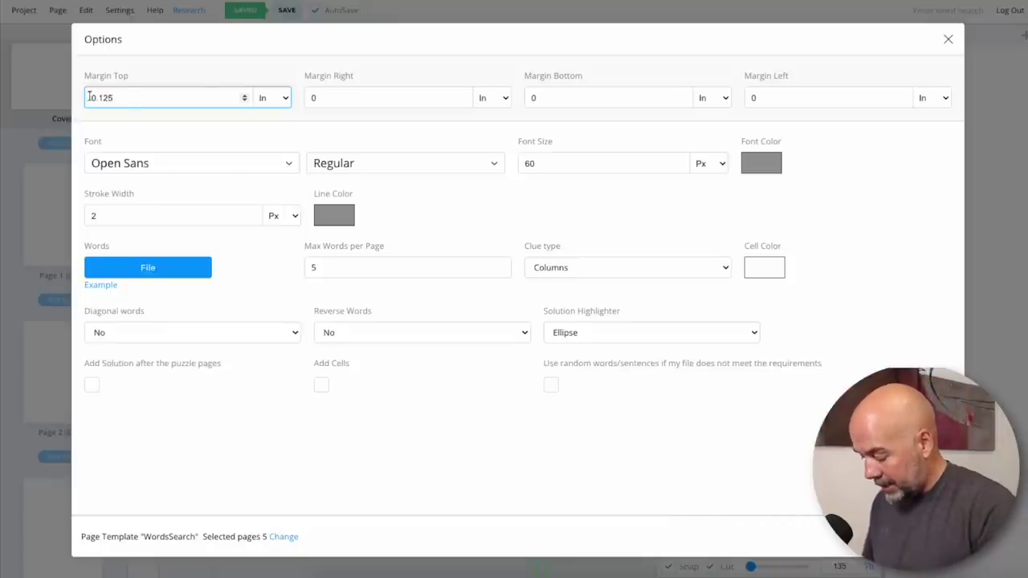
key("ctrl+a")
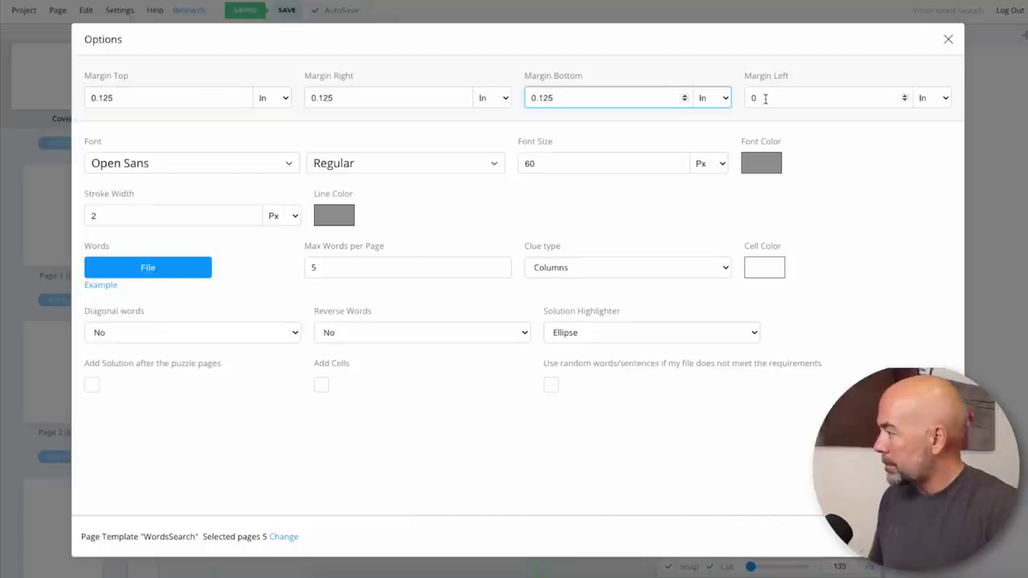
left_click(766, 98)
left_click(289, 163)
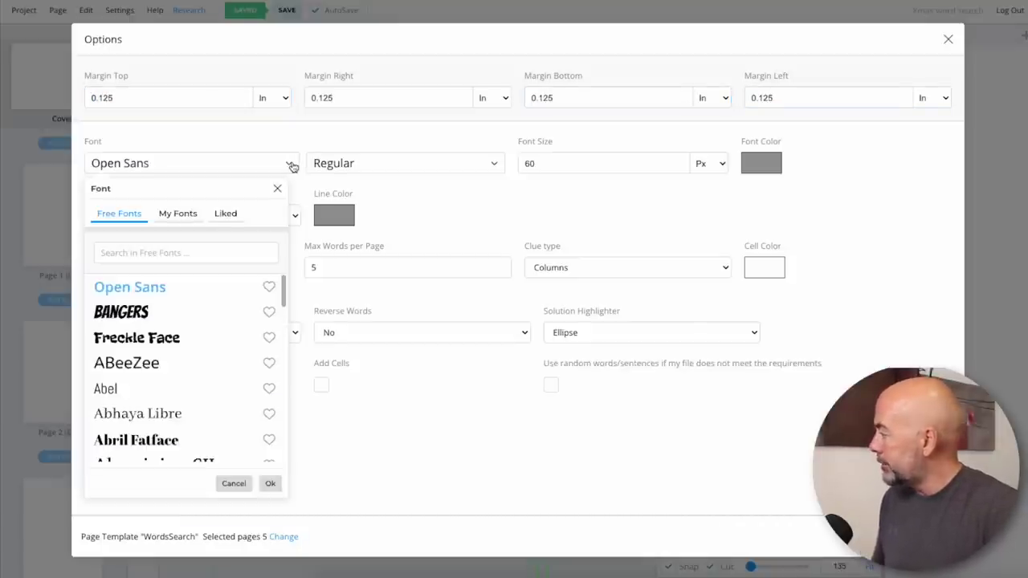
scroll(226, 319, "down", 8)
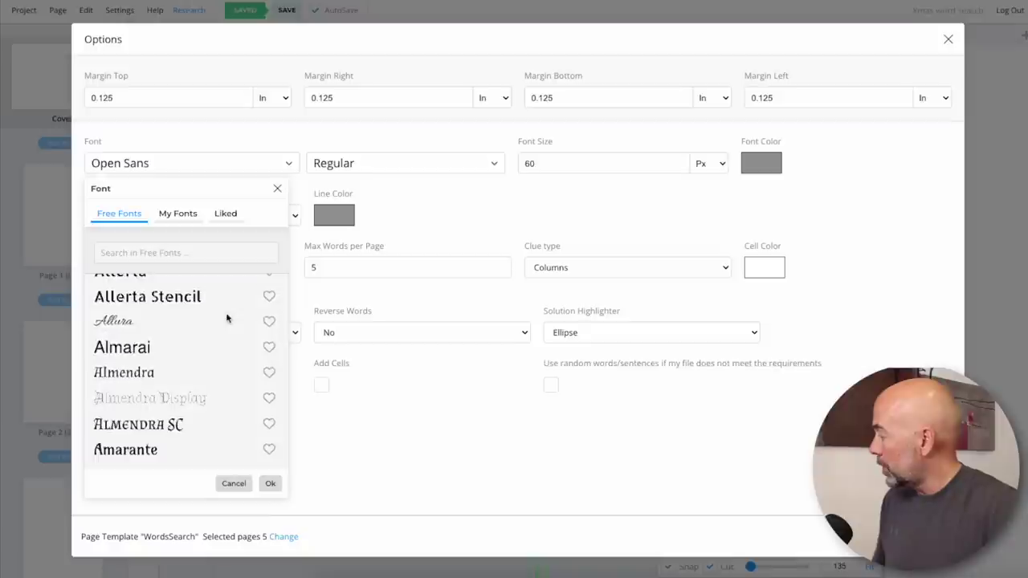
left_click(277, 191)
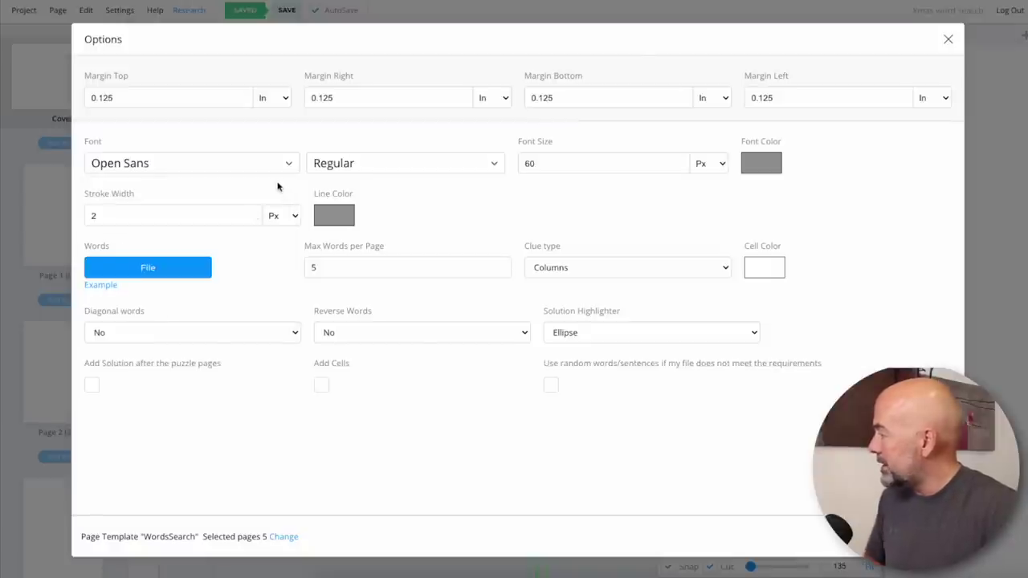
Set both the font color and the line color of the puzzles to black (000000)
left_click(772, 169)
left_click(806, 216)
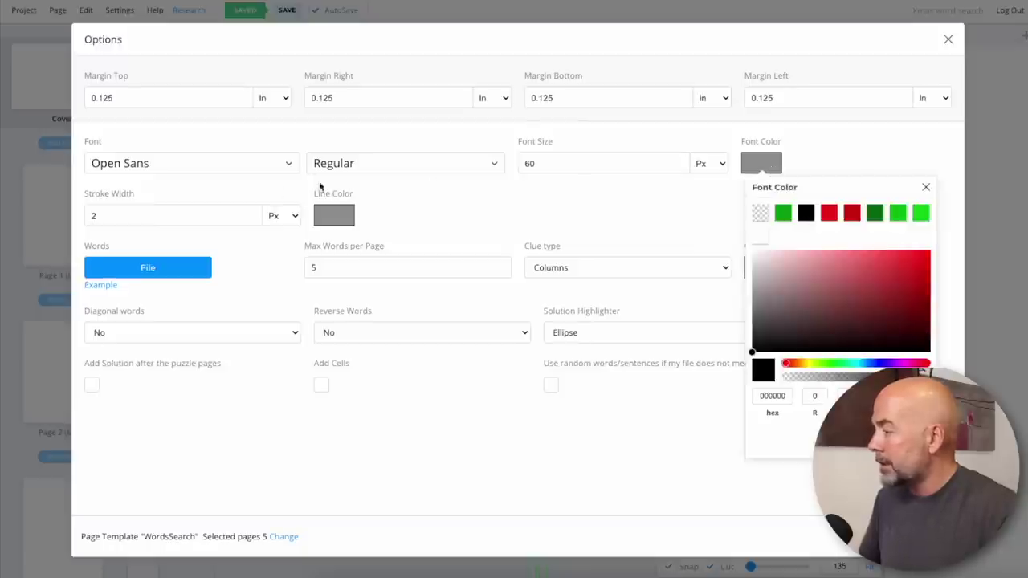
left_click(344, 224)
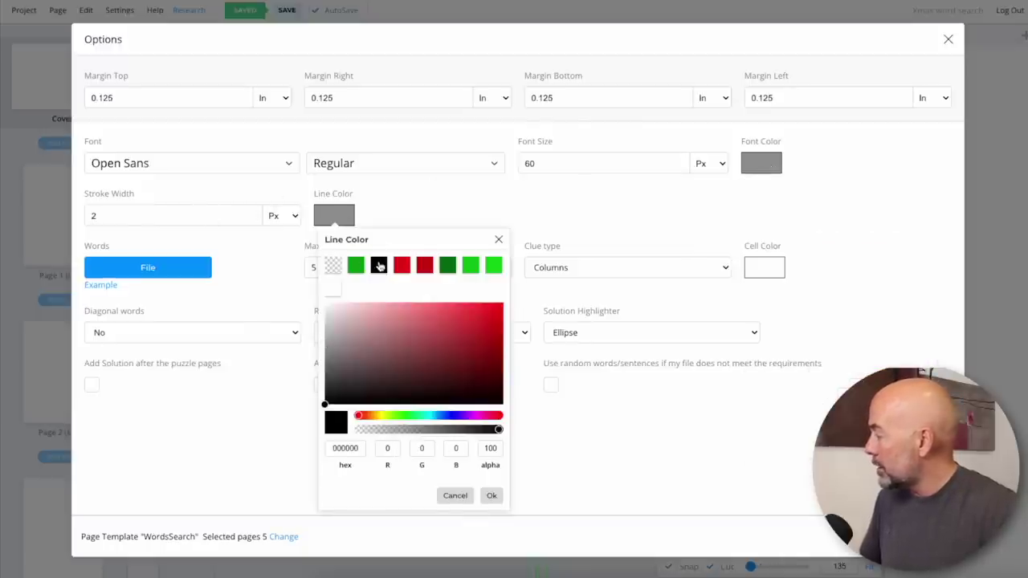
left_click(434, 217)
Set the maximum number of words per puzzle page to 10
left_click(325, 267)
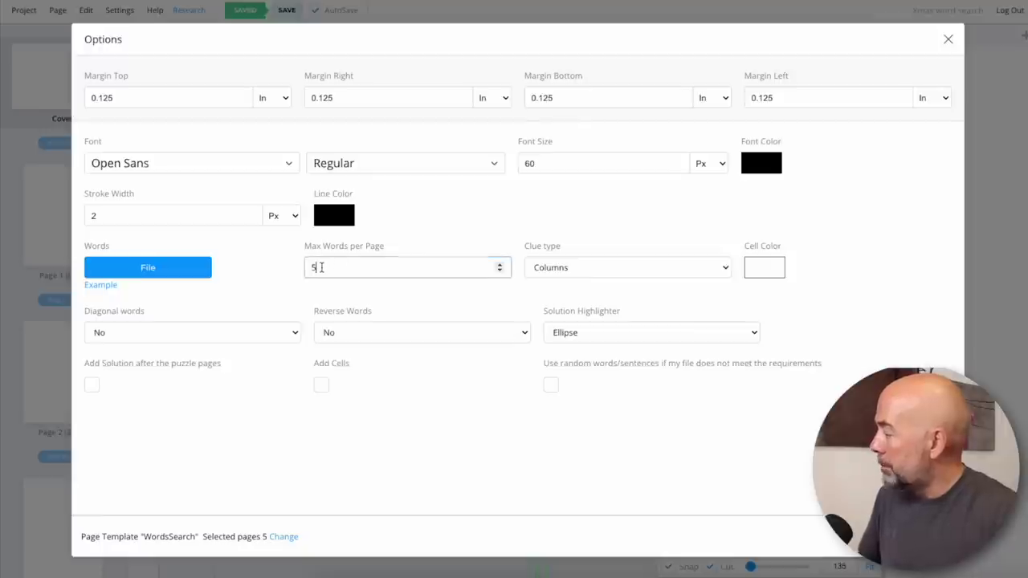
left_click_drag(322, 266, 305, 267)
type("10")
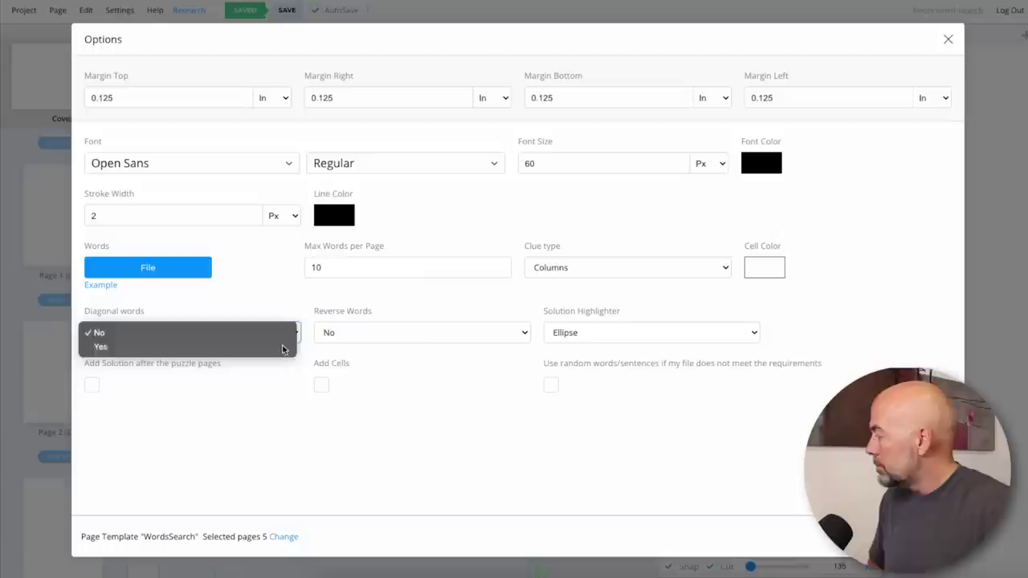
Enable diagonal words, reverse words and solutions after the puzzle pages, and try to apply the template
left_click(282, 347)
left_click(525, 334)
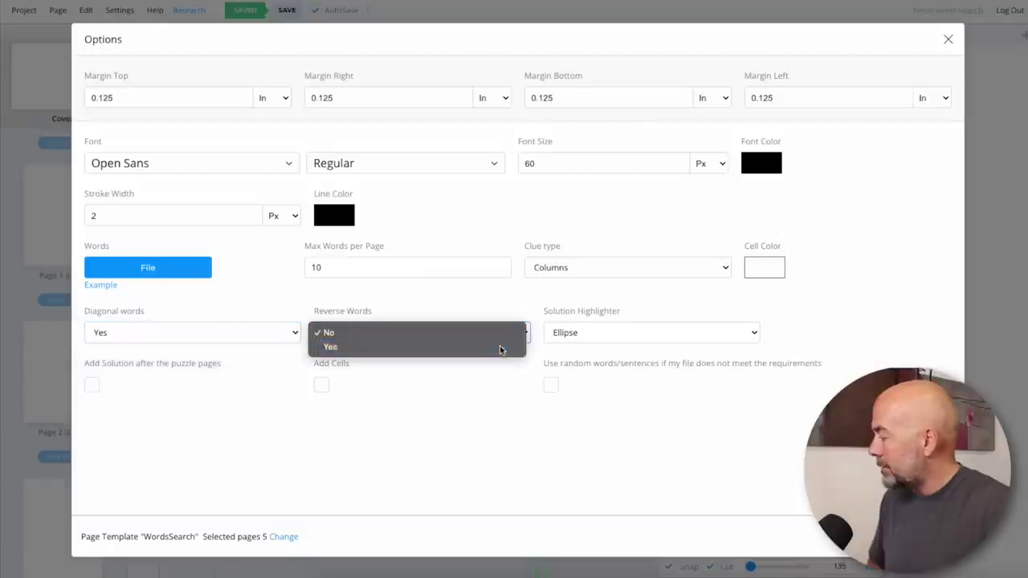
left_click(500, 347)
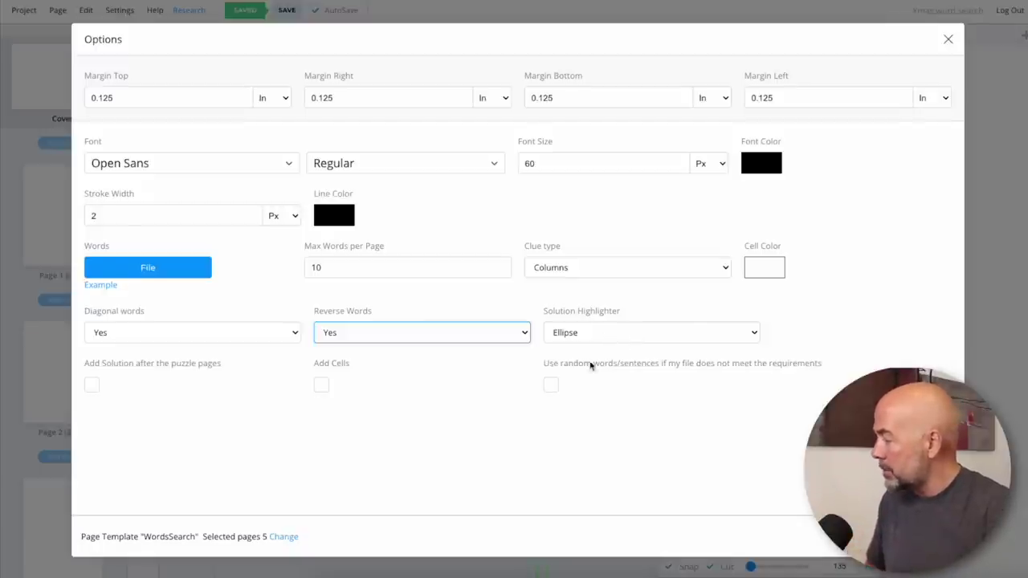
left_click(92, 388)
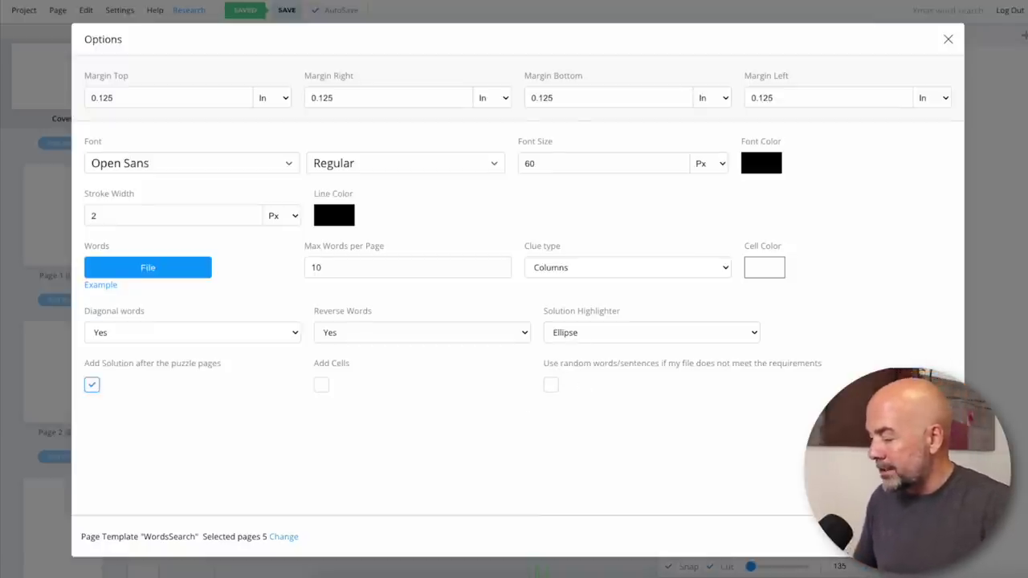
left_click(940, 538)
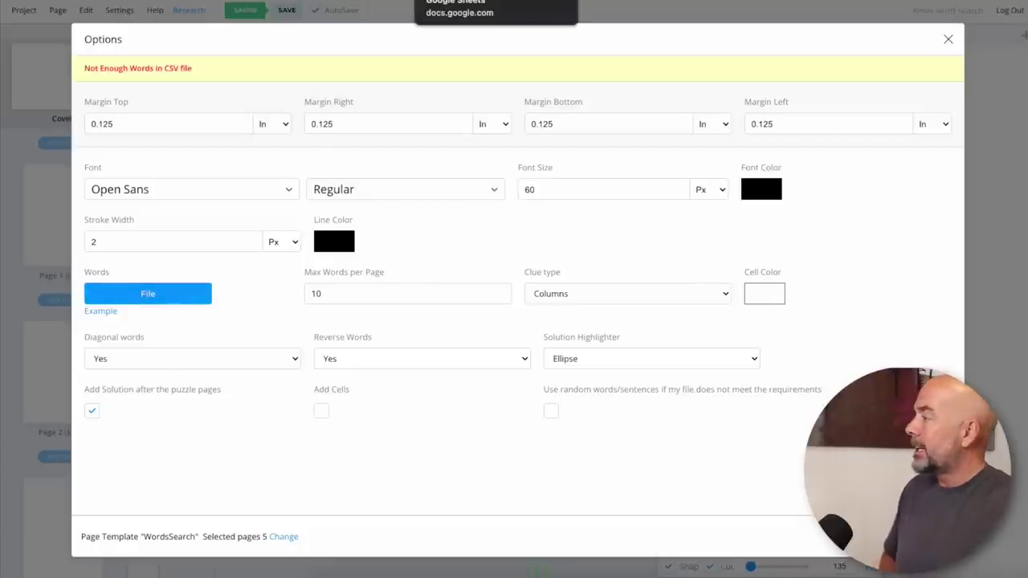
Switch to the Christmas Word Search List in Google Sheets and download it as a comma-separated values (.csv) file
left_click(462, 2)
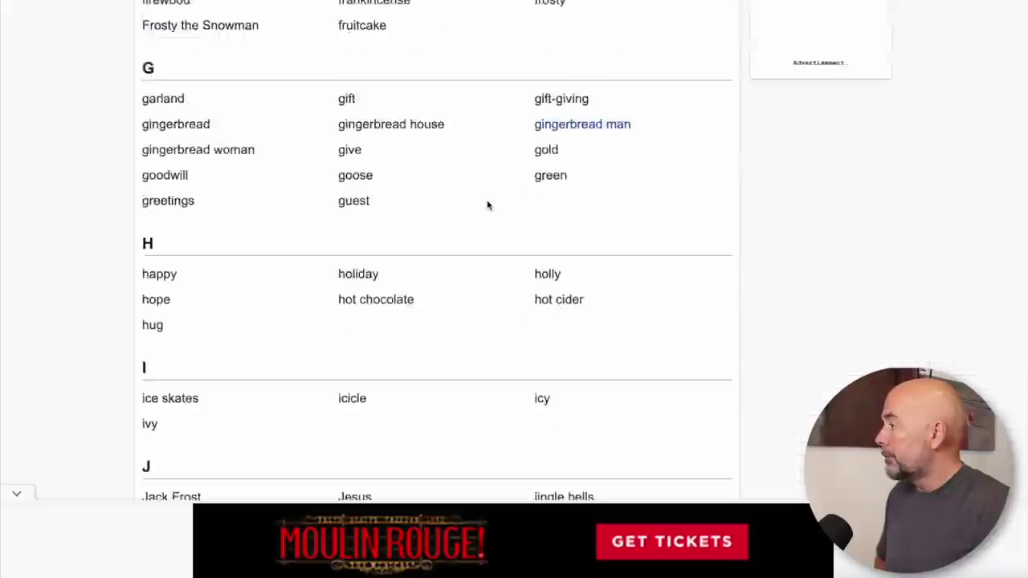
scroll(487, 204, "up", 3)
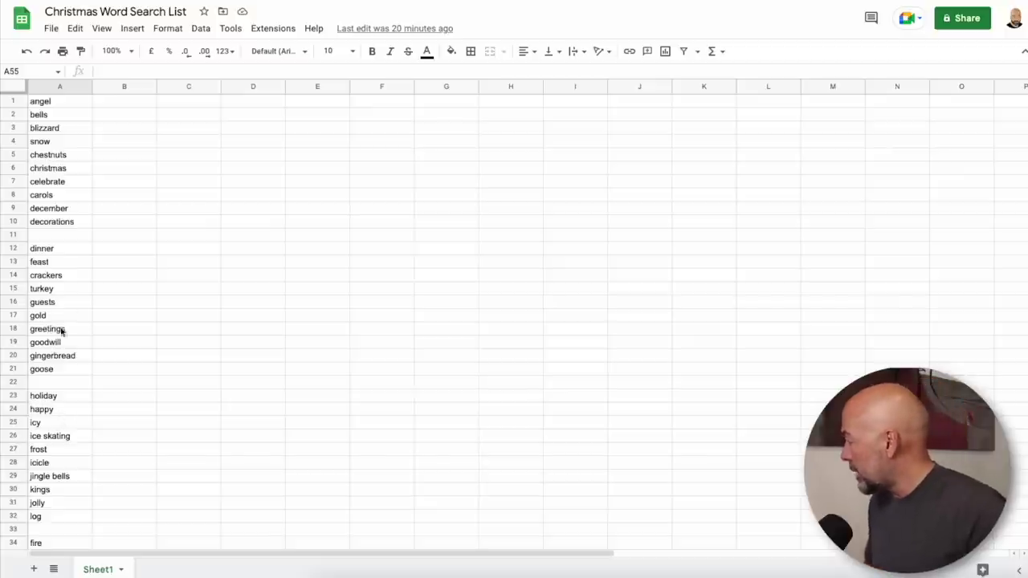
left_click(51, 29)
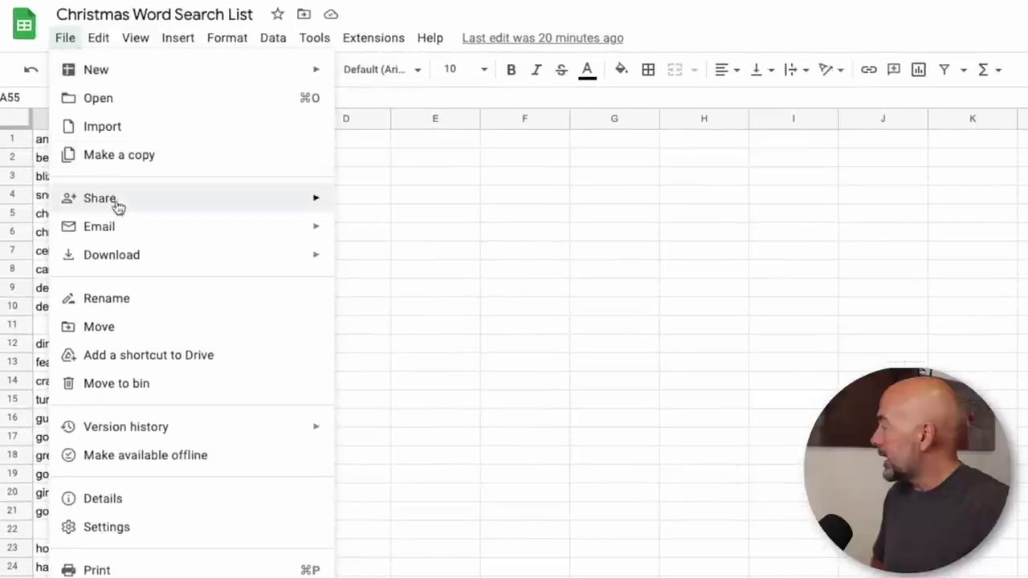
mouse_move(156, 229)
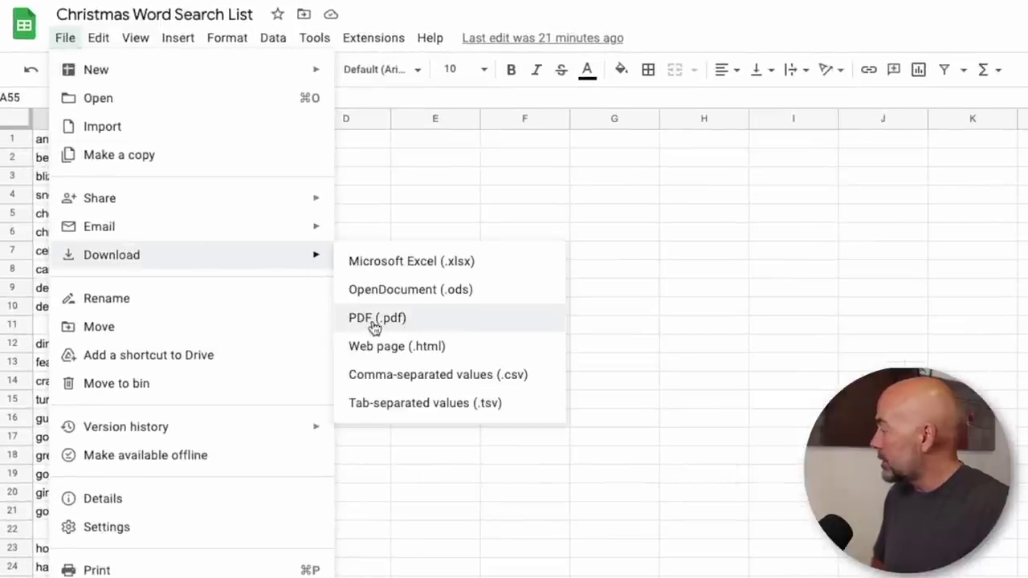
left_click(383, 374)
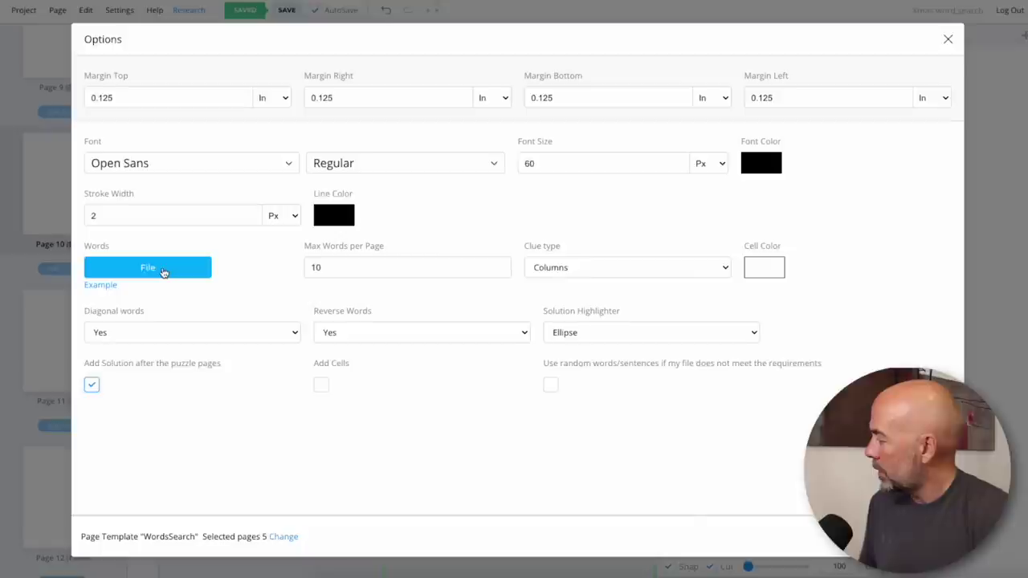
Return to Book Bolt, generate the puzzles from the downloaded CSV word list, and open pages 1 and 2 to check them
left_click(163, 272)
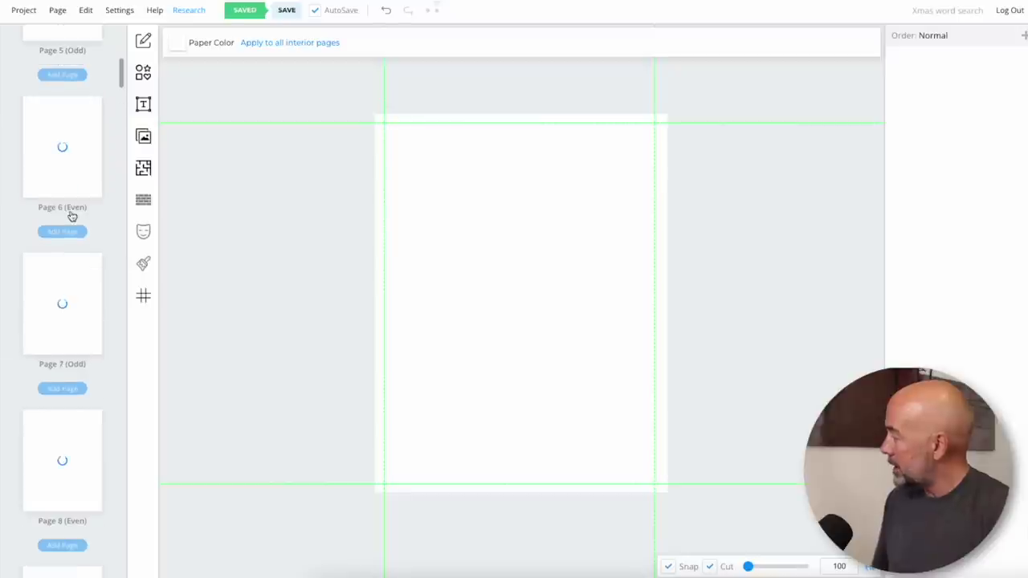
scroll(87, 264, "up", 5)
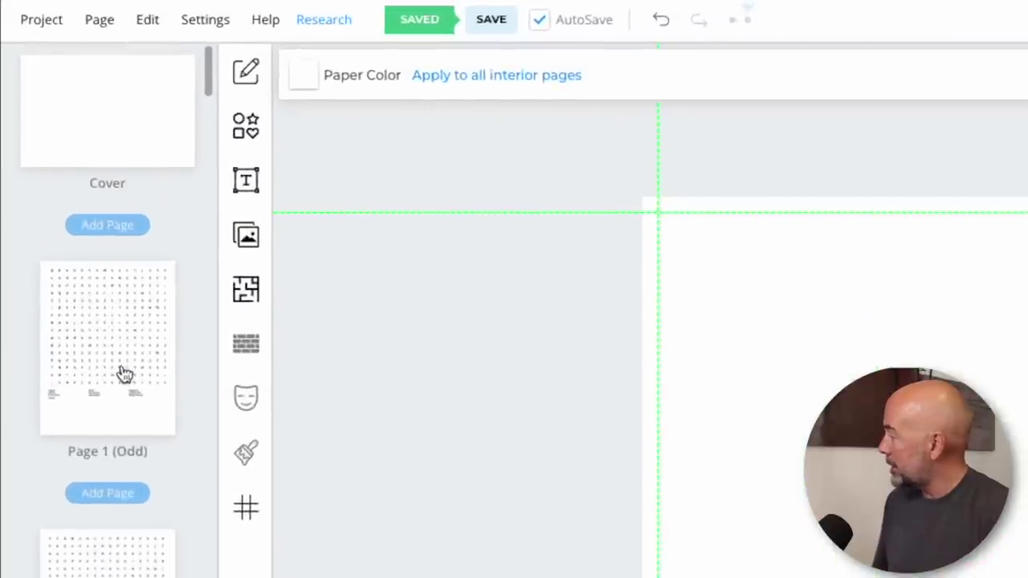
left_click(117, 361)
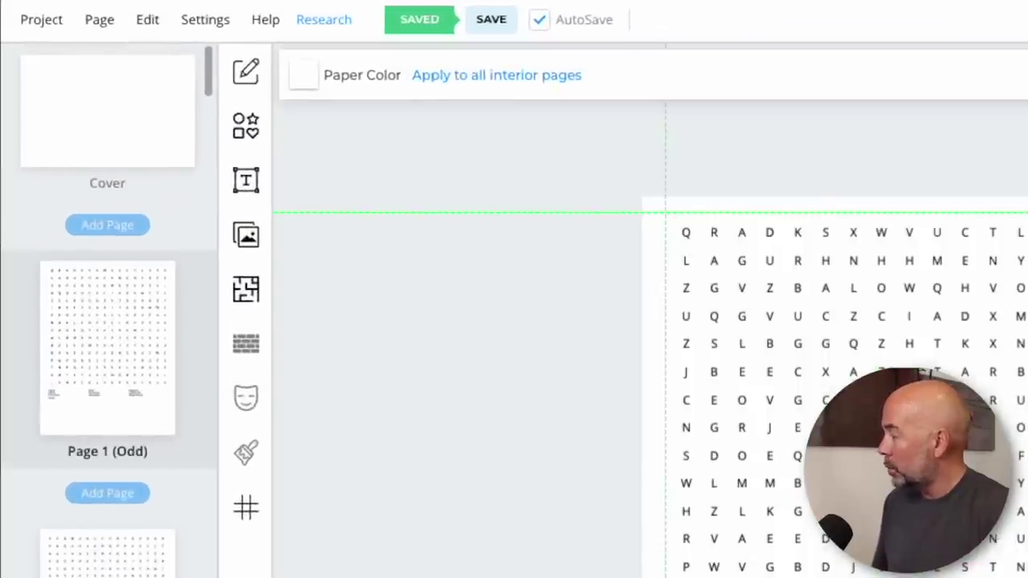
left_click(107, 554)
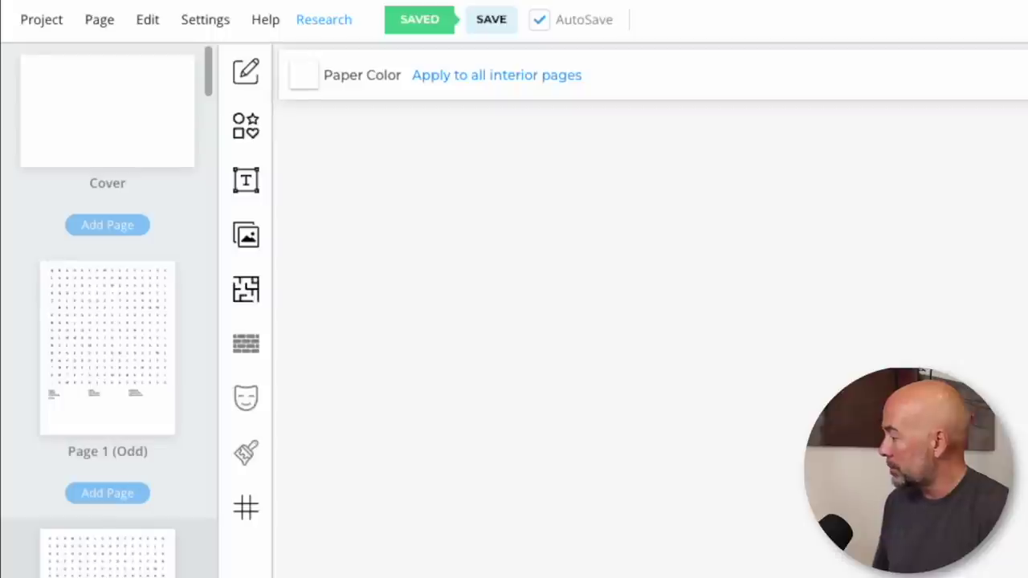
Open pages 6 and 7 to check the generated puzzle solutions
scroll(108, 322, "down", 5)
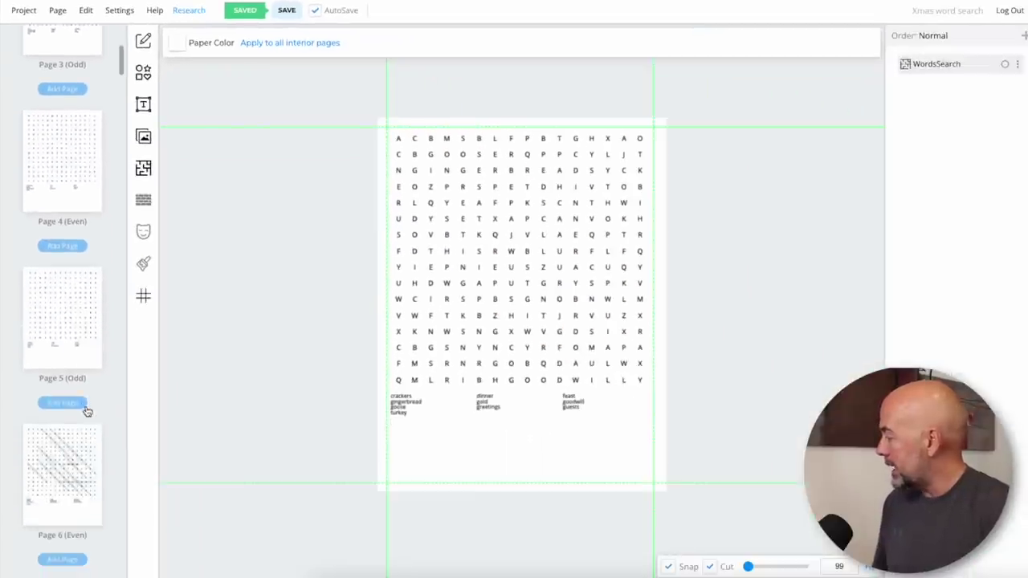
left_click(80, 392)
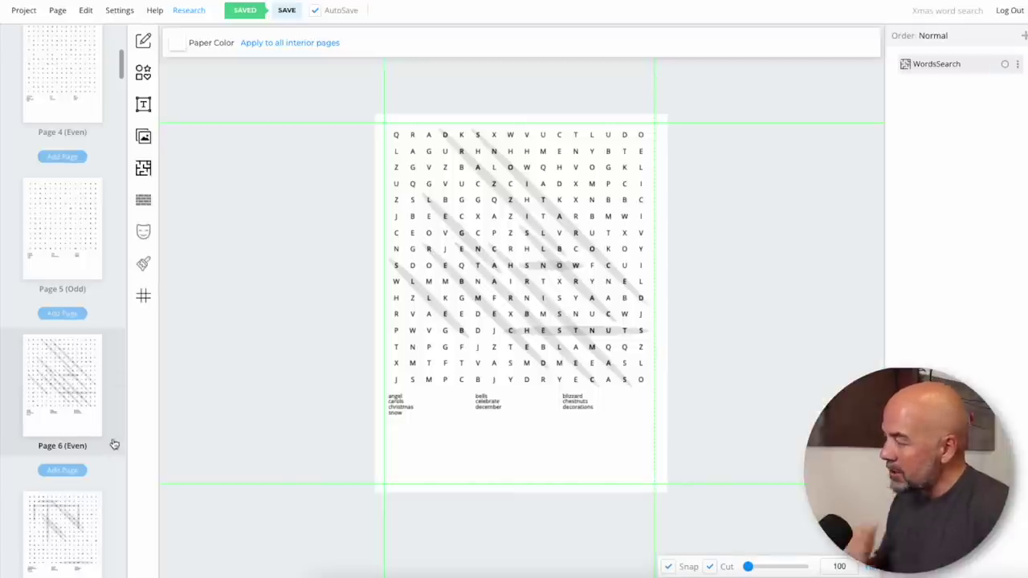
scroll(97, 440, "down", 1)
left_click(72, 468)
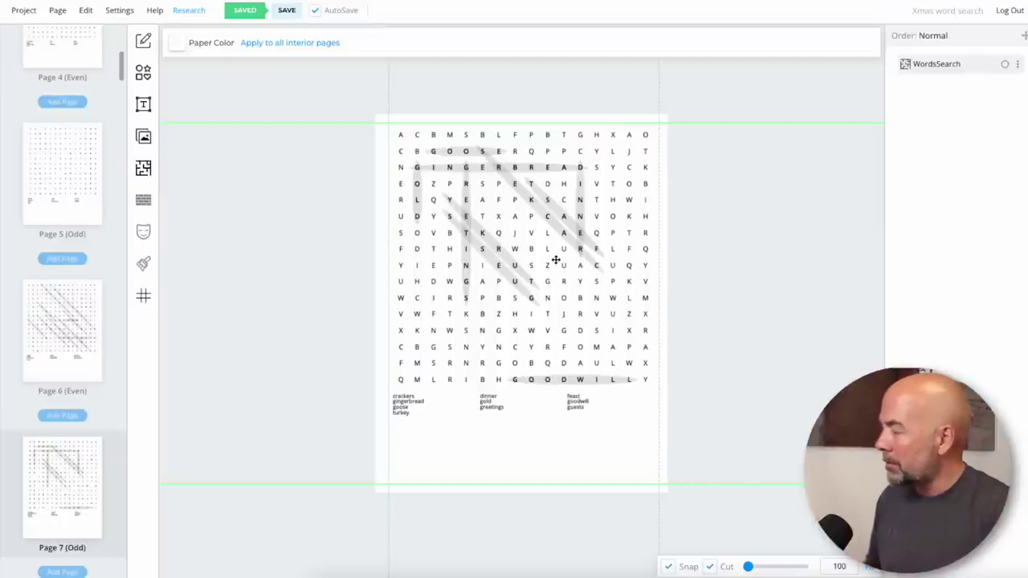
Move the page 6 solution to page 89, shrunk into that page's upper-left corner, and delete the original from page 6
left_click(66, 314)
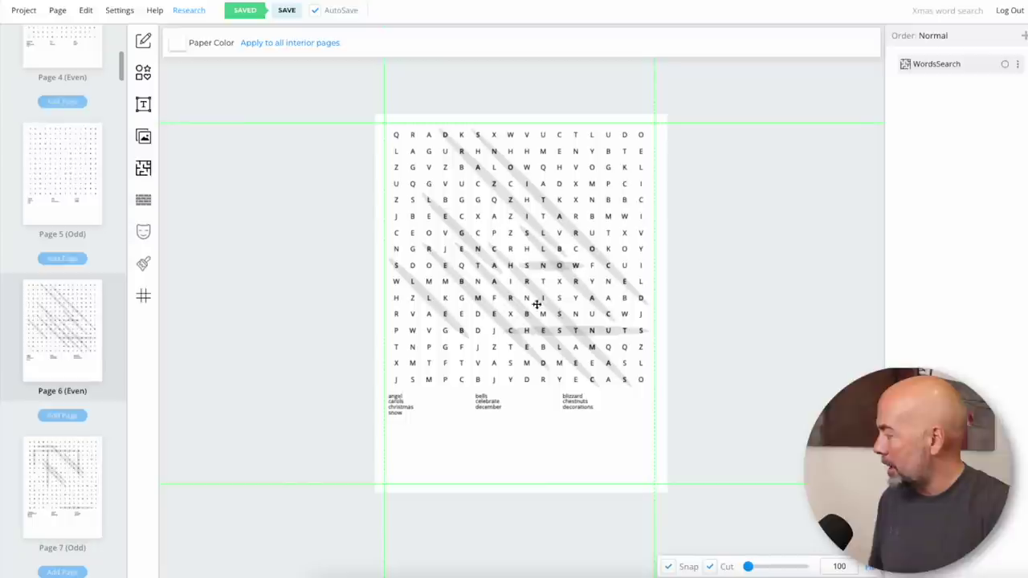
left_click(592, 297)
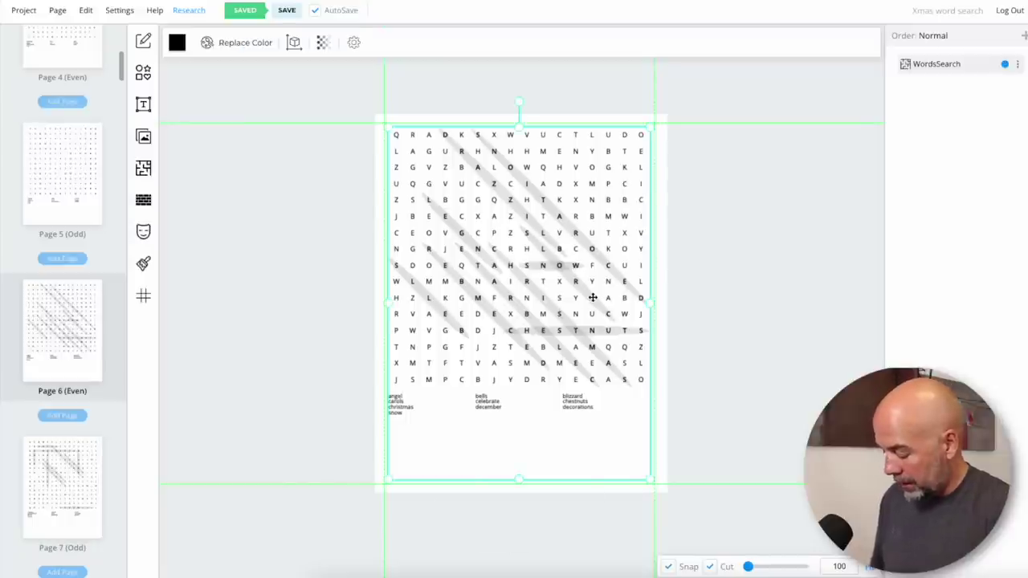
key("ctrl+c")
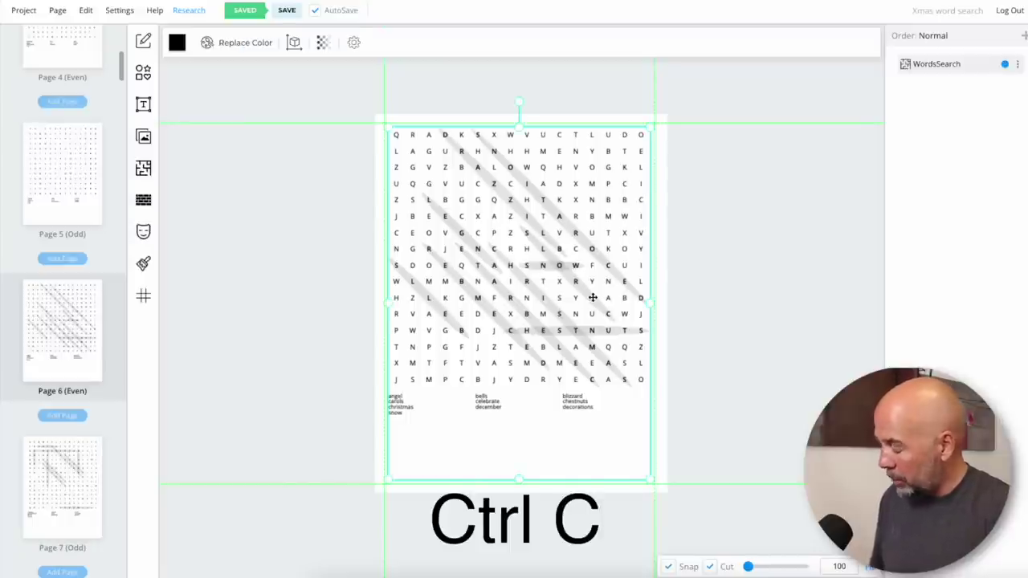
scroll(82, 419, "down", 20)
left_click(78, 424)
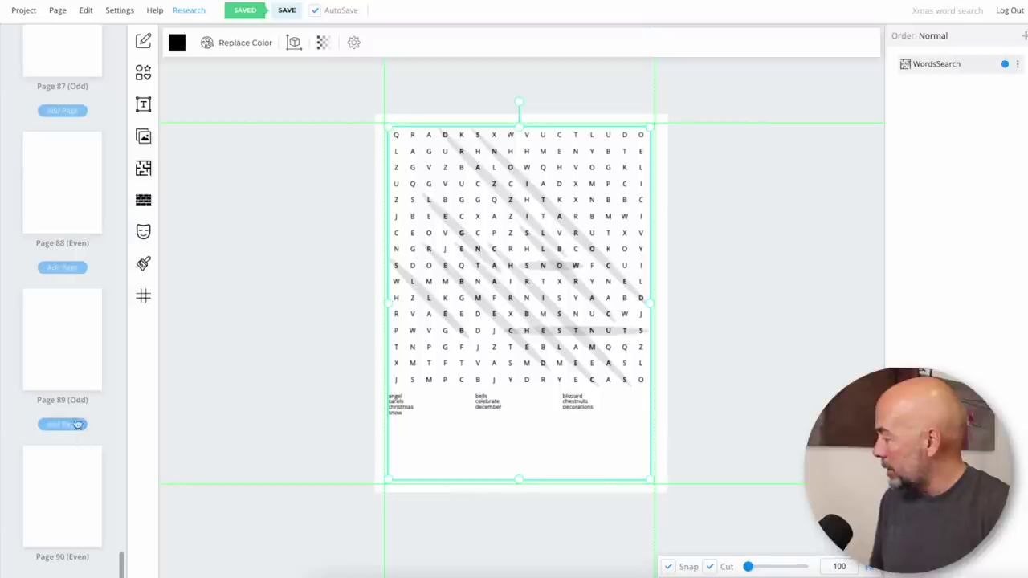
left_click(49, 309)
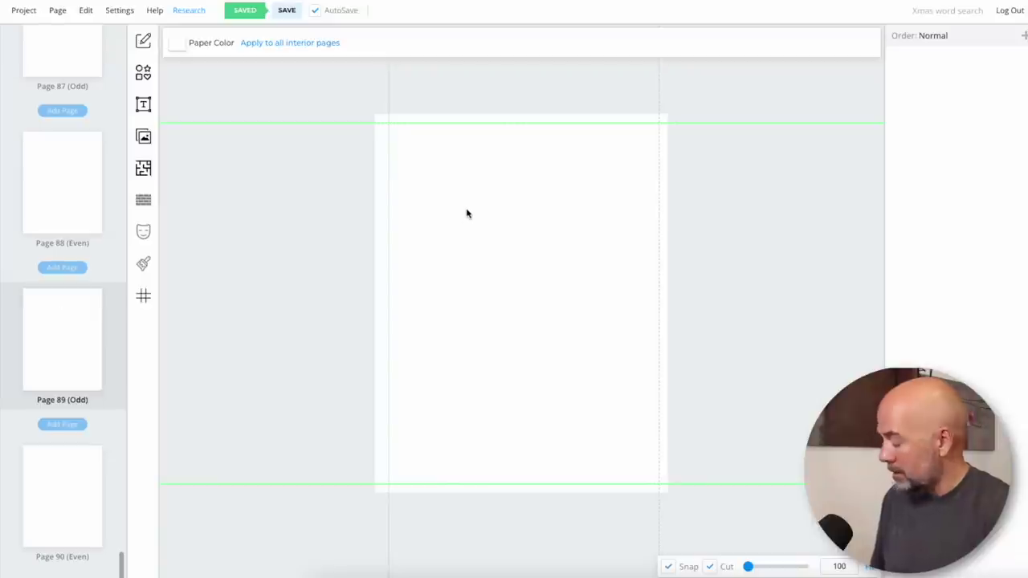
key("ctrl+v")
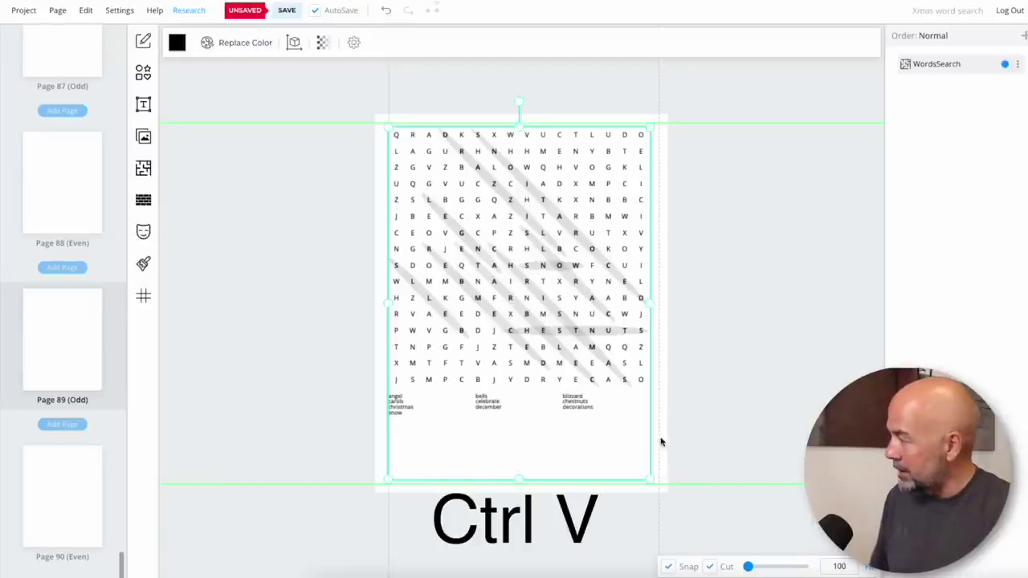
left_click_drag(649, 478, 471, 254)
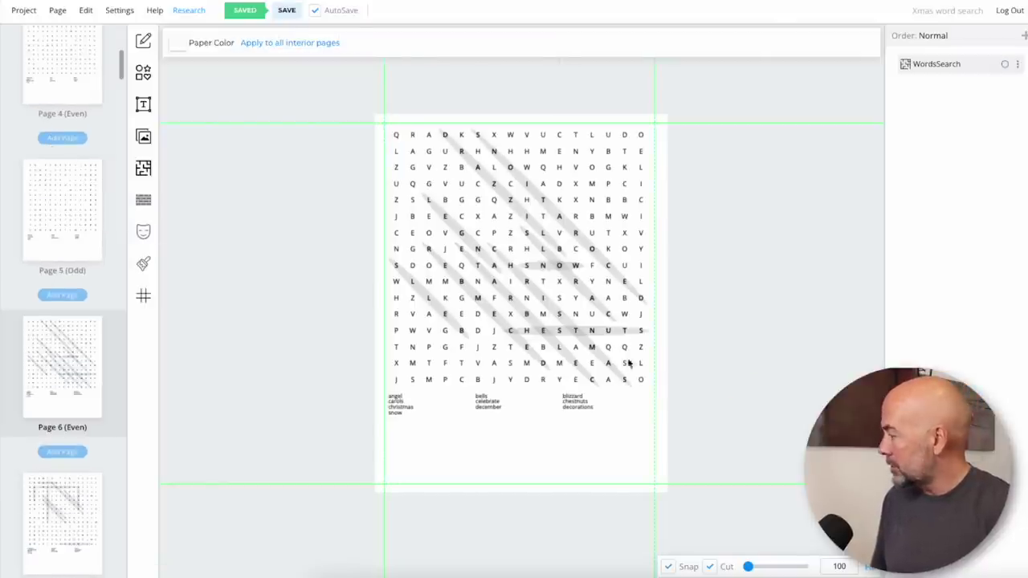
left_click(601, 355)
key("Delete")
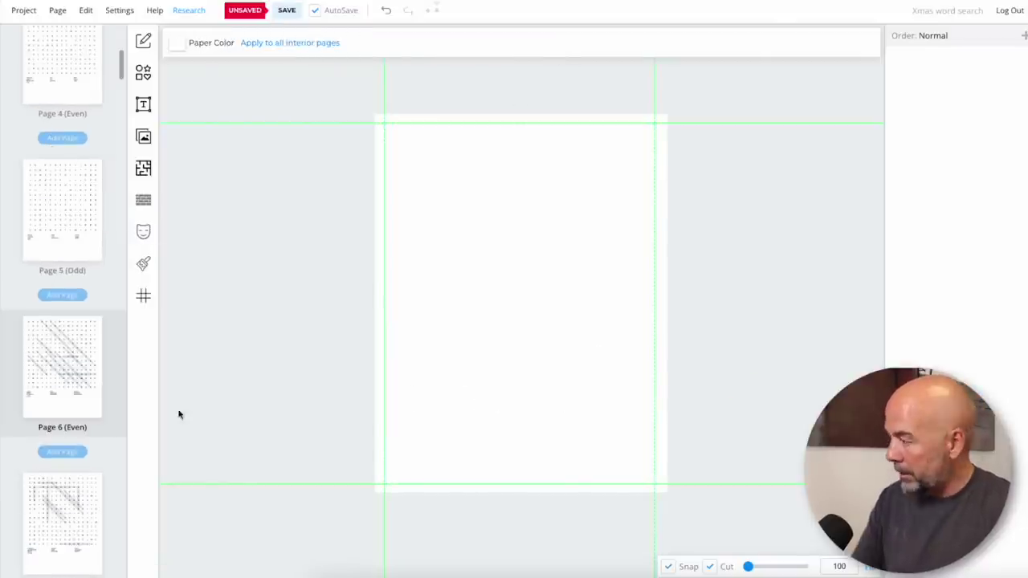
Copy the page 7 solution onto page 89, shrink it to match the first solution and place it to the right of it
left_click(61, 522)
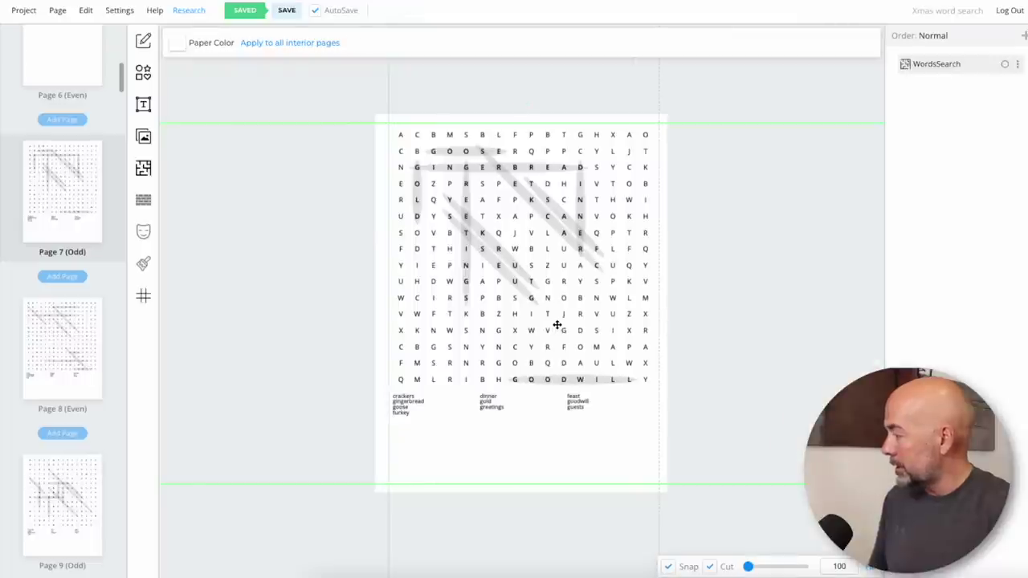
left_click(556, 324)
key("ctrl+c")
scroll(81, 498, "down", 20)
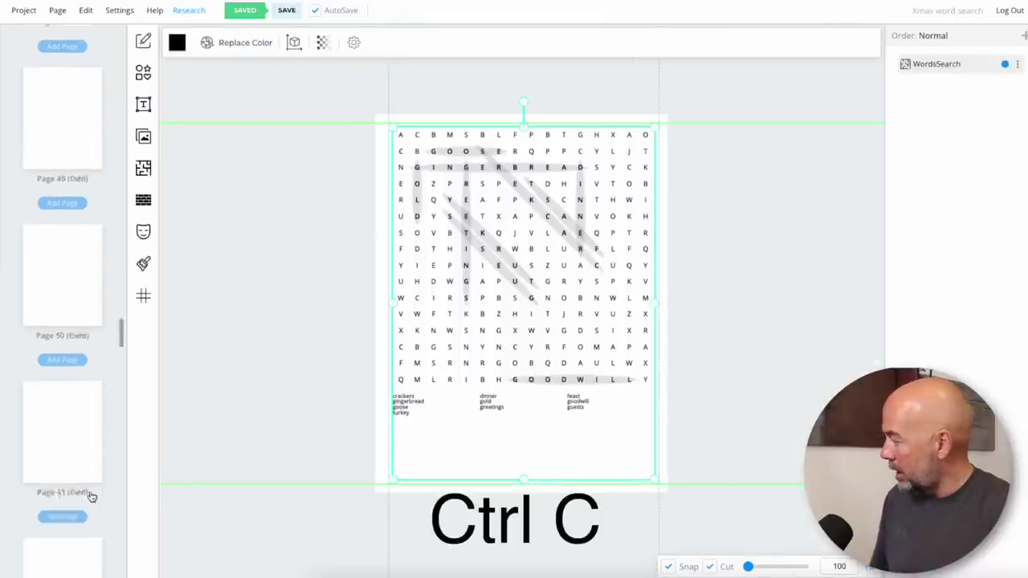
scroll(90, 487, "down", 2)
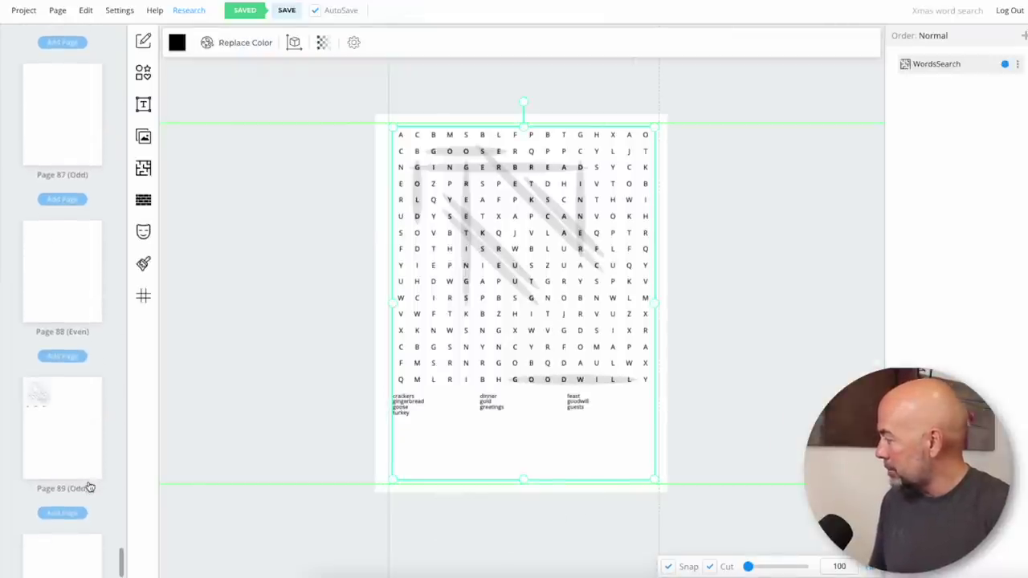
left_click(67, 437)
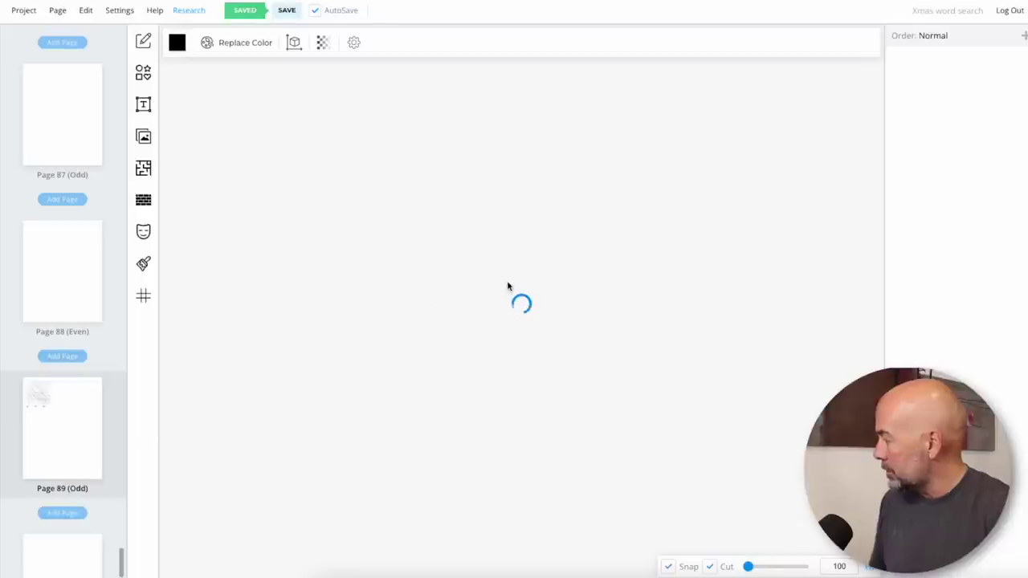
key("ctrl+v")
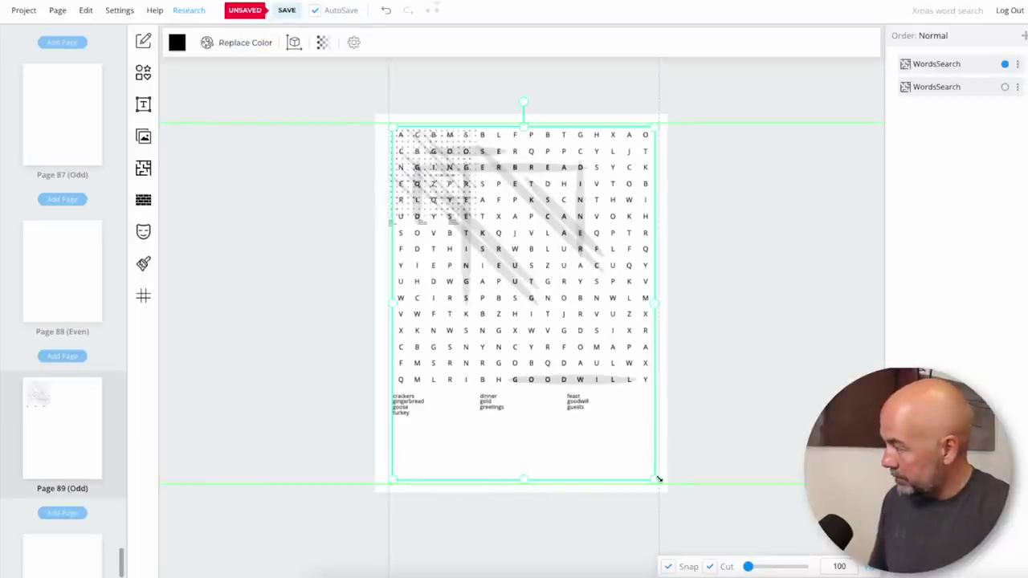
left_click_drag(659, 478, 472, 259)
left_click_drag(448, 200, 538, 200)
left_click(510, 315)
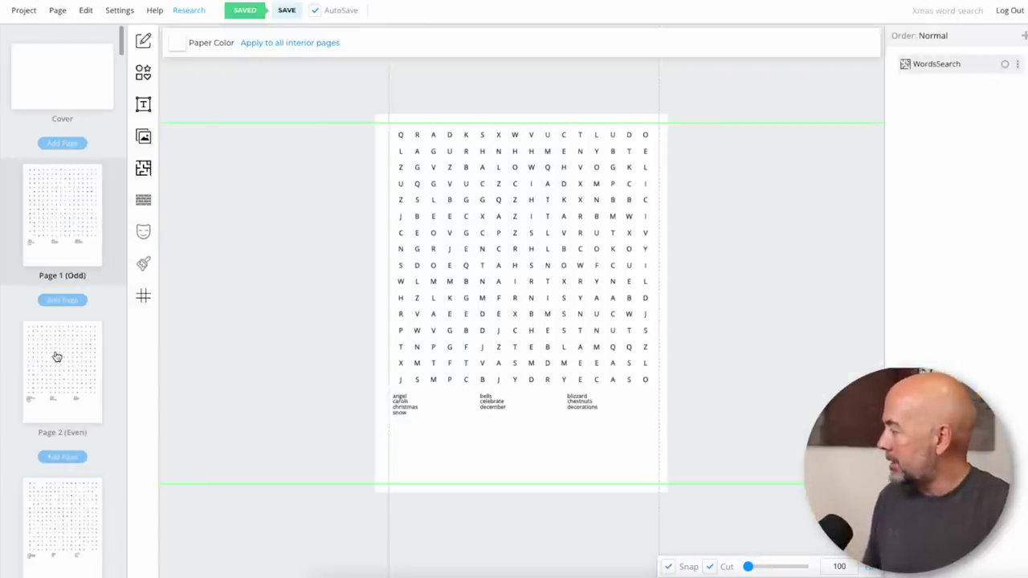
Open page 2 and reduce the size of its word search puzzle
left_click(56, 356)
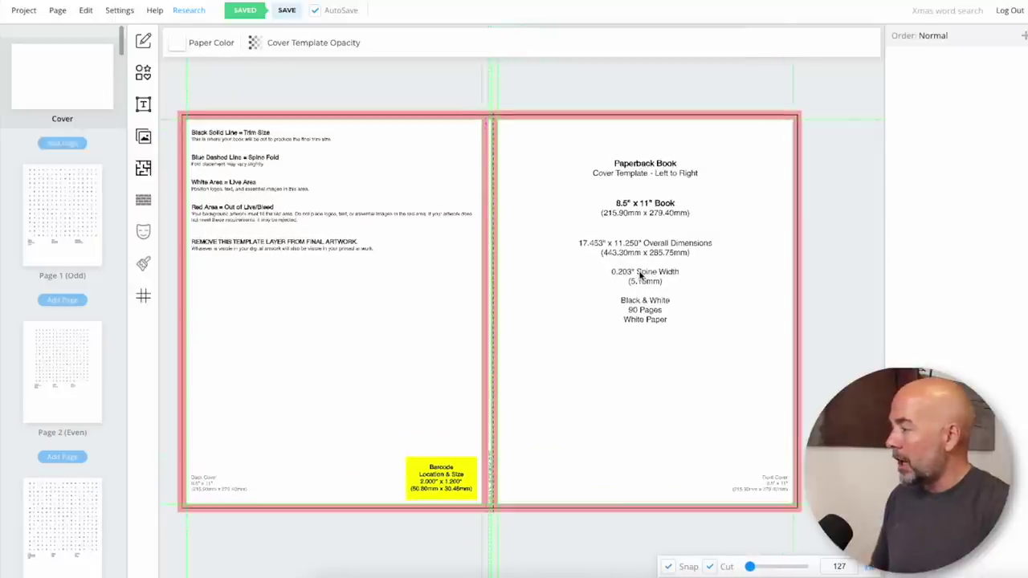
Add a square shape to the cover and align it with the cover template's upper-left corner
scroll(640, 275, "down", 1)
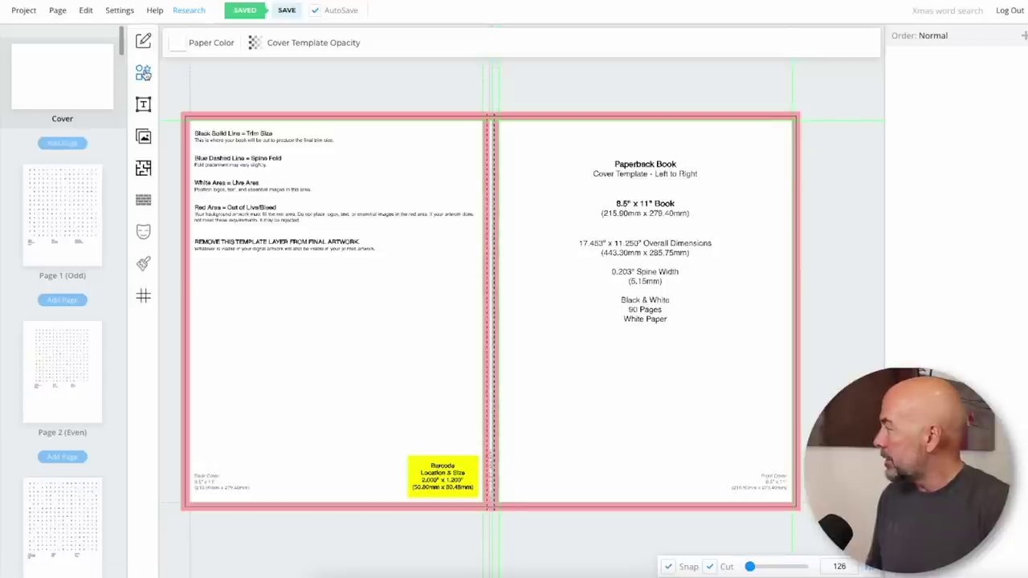
left_click(143, 73)
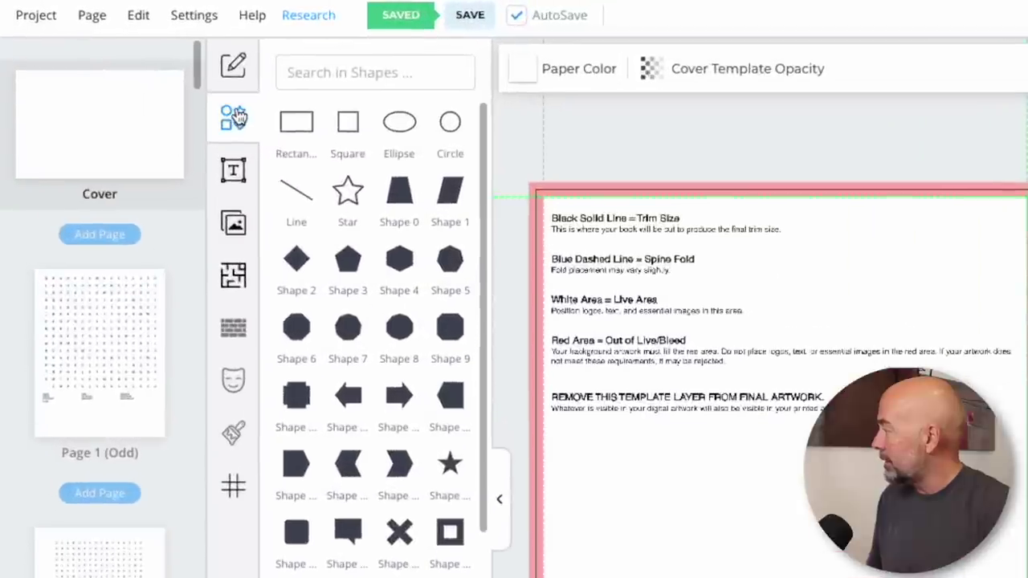
left_click(348, 130)
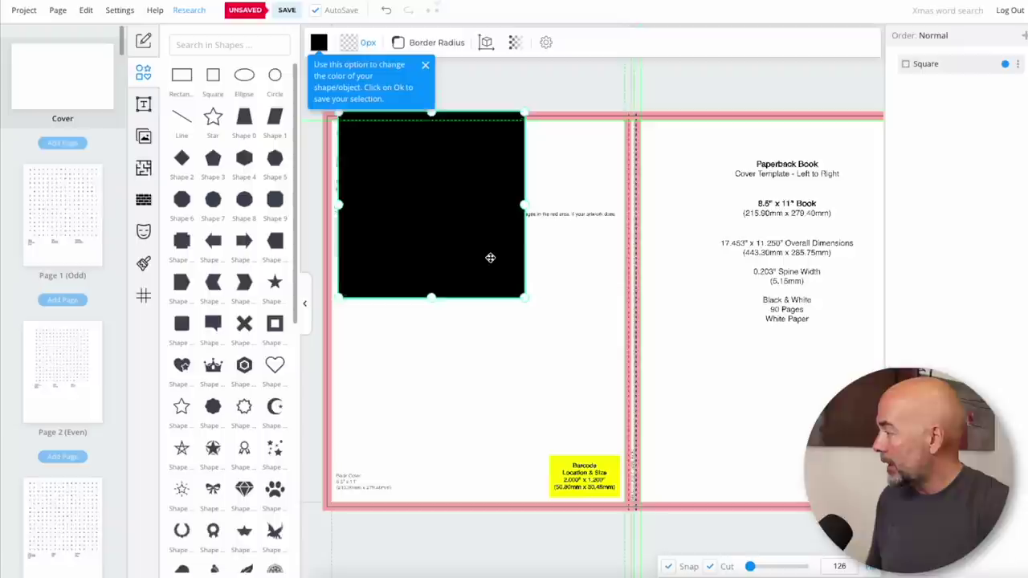
left_click_drag(489, 258, 478, 257)
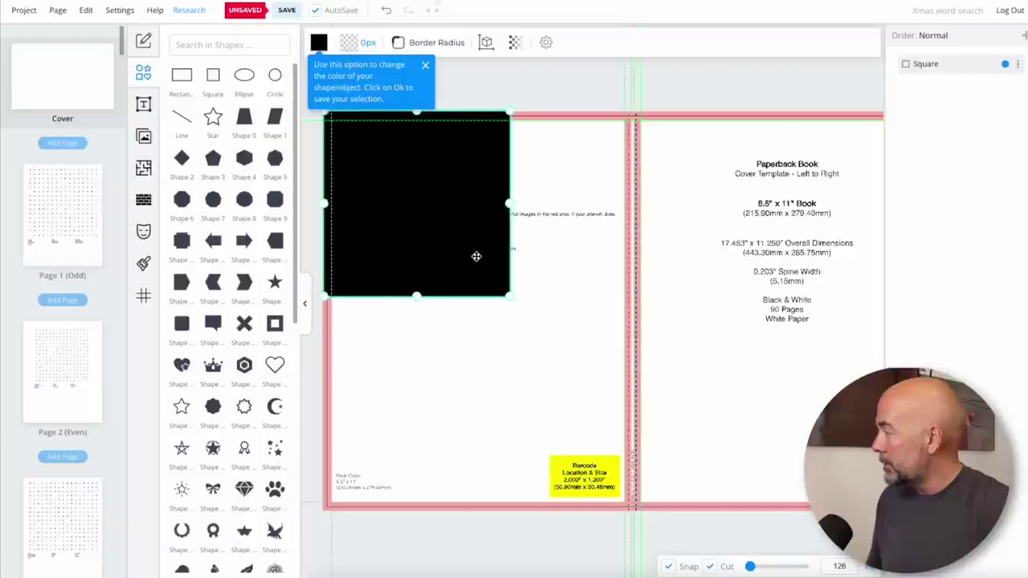
Stretch the square over the entire front, spine and back cover and fill it with dark green
left_click(304, 303)
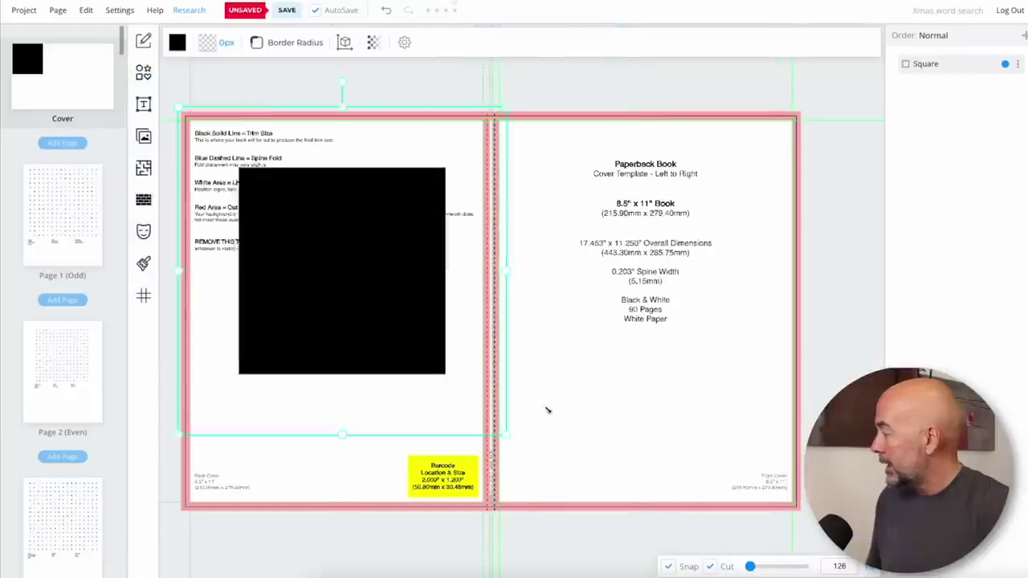
left_click_drag(688, 482, 707, 490)
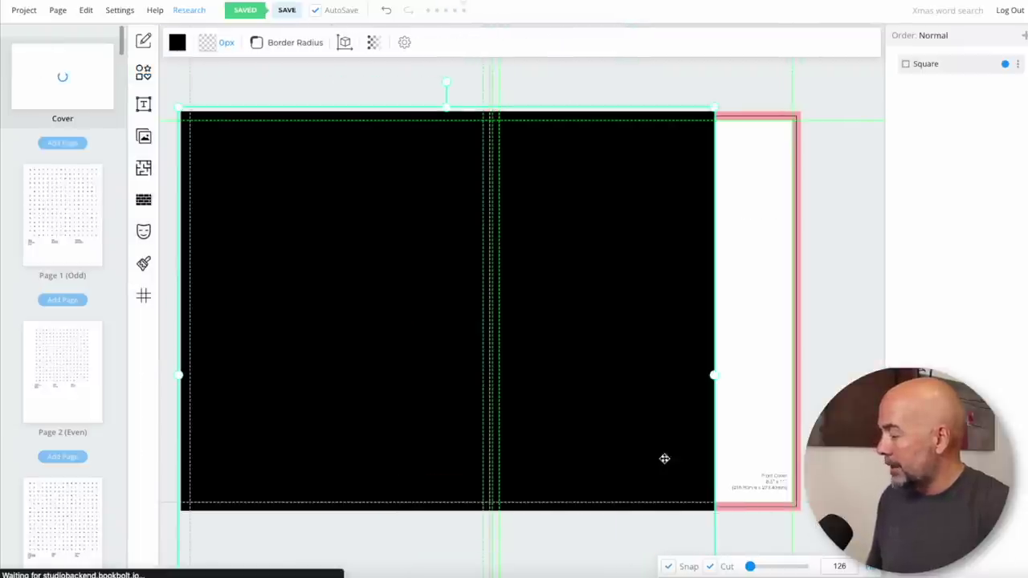
left_click_drag(714, 375, 833, 375)
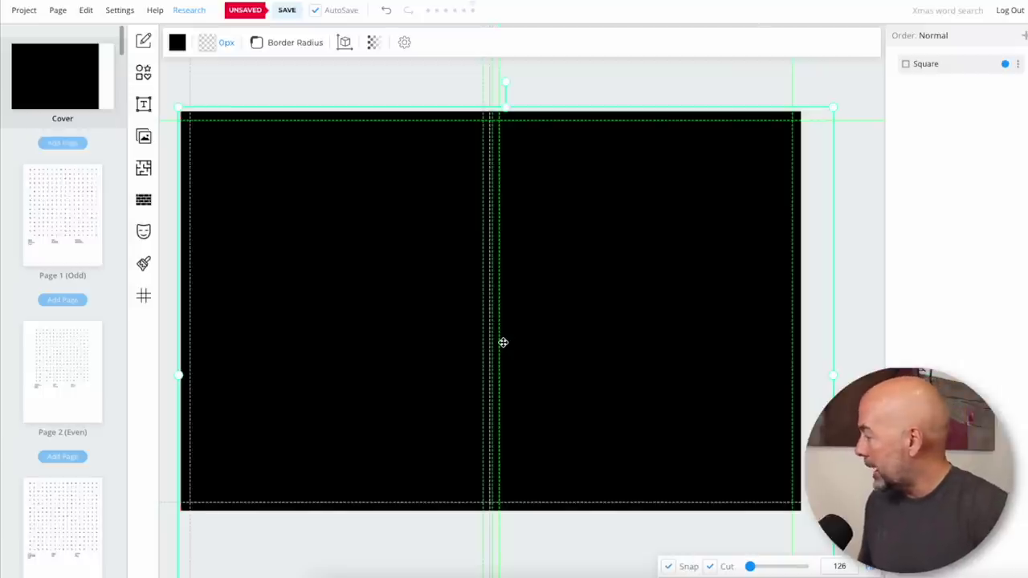
left_click(178, 44)
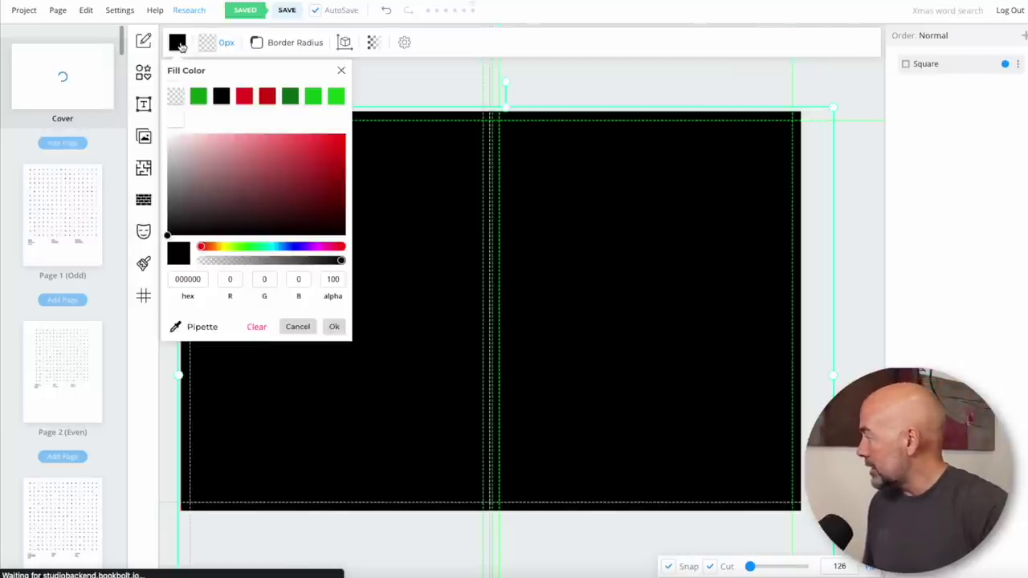
left_click(290, 97)
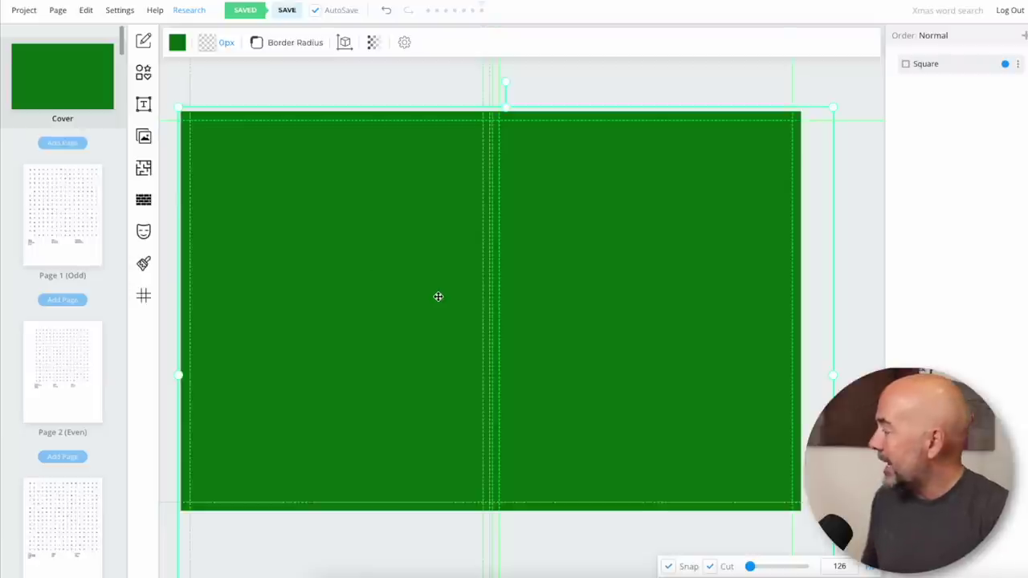
Add a heading near the top of the front cover and change its text to XMAS
left_click(144, 105)
left_click_drag(229, 45, 635, 312)
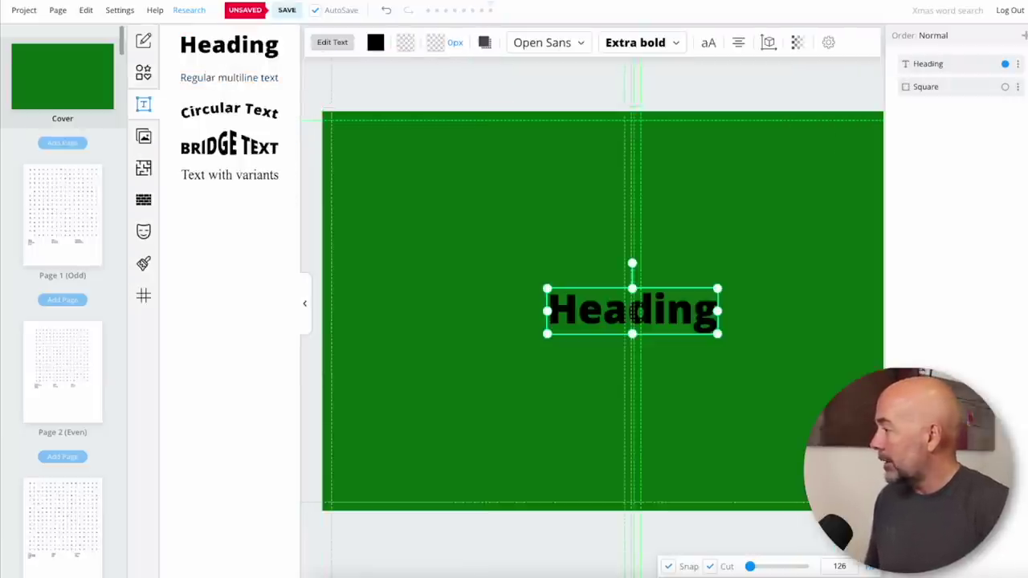
left_click(305, 303)
left_click_drag(514, 314, 678, 190)
double_click(667, 190)
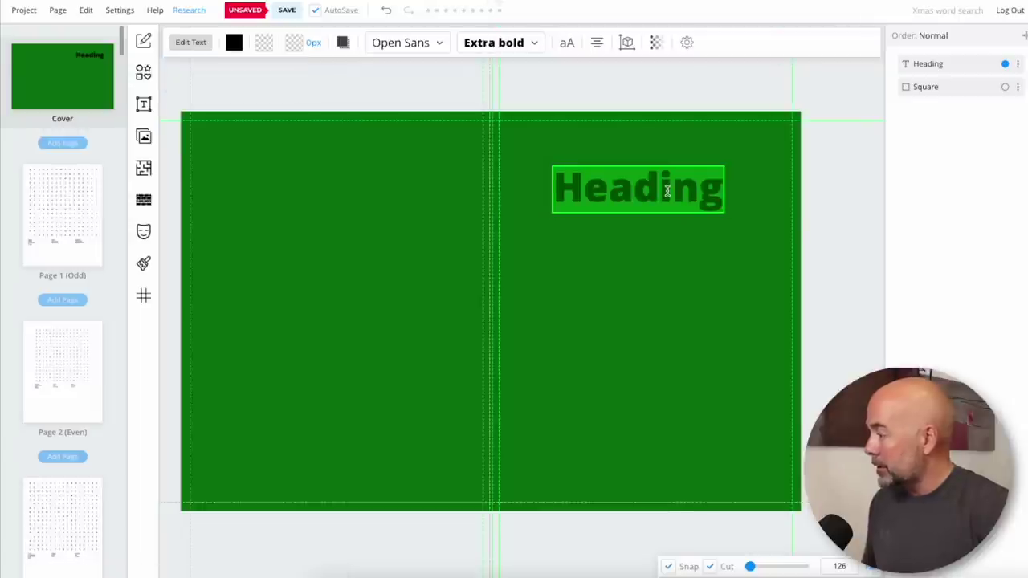
type("XMAS")
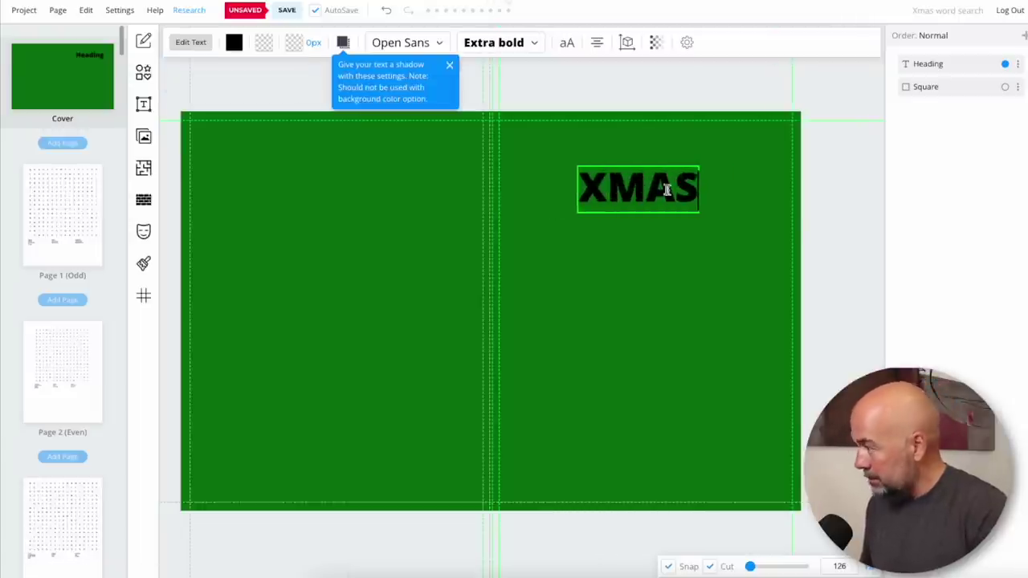
key("Escape")
Duplicate the XMAS heading directly below the original and change the copy's text to Word Search
key("ctrl+c")
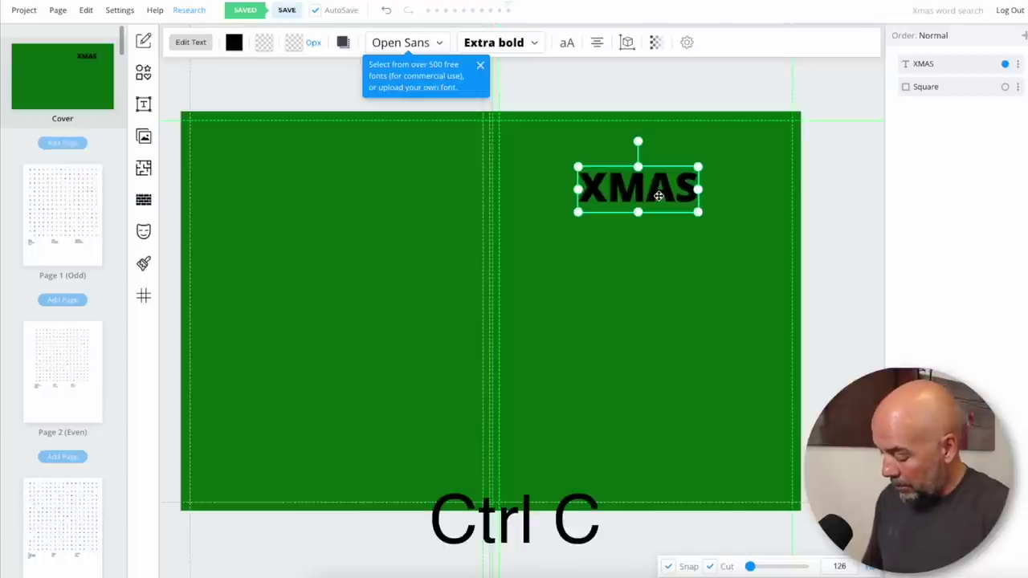
key("ctrl+v")
left_click_drag(659, 196, 655, 230)
left_click(655, 231)
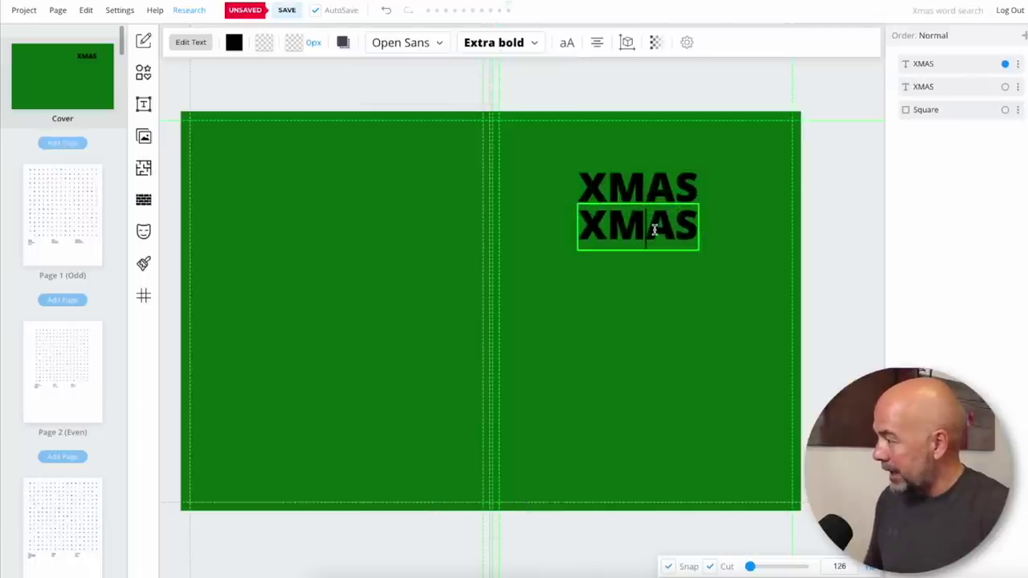
double_click(655, 230)
type("Word")
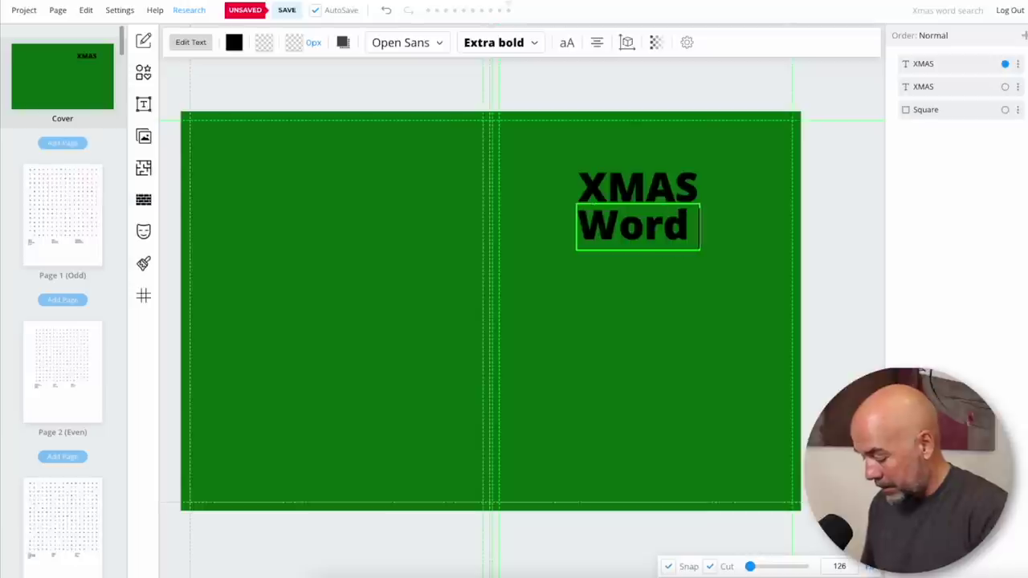
type(" Search")
key("Escape")
Centre the XMAS heading above the Word Search heading and select both headings together
left_click_drag(660, 188, 668, 188)
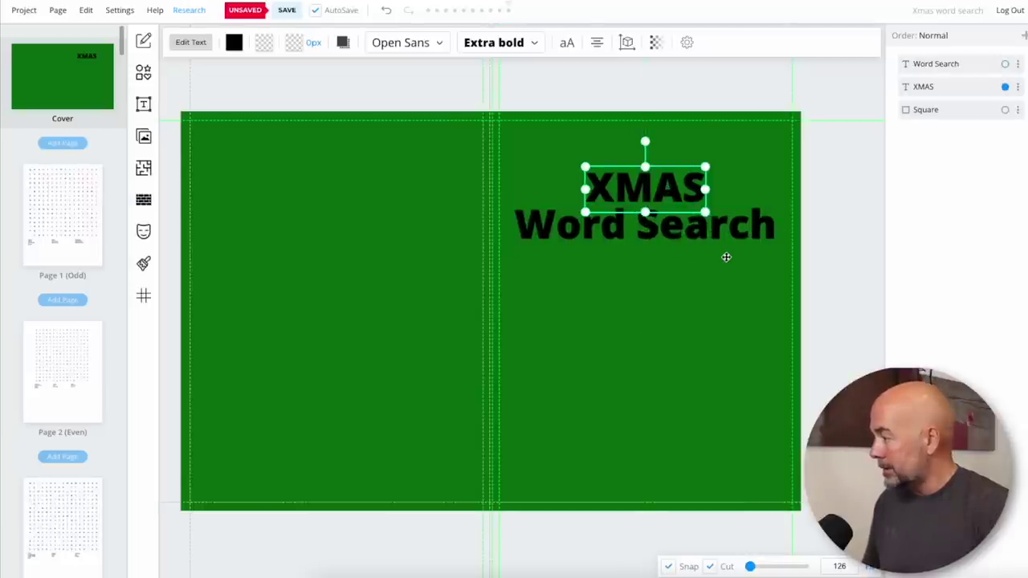
left_click(714, 234)
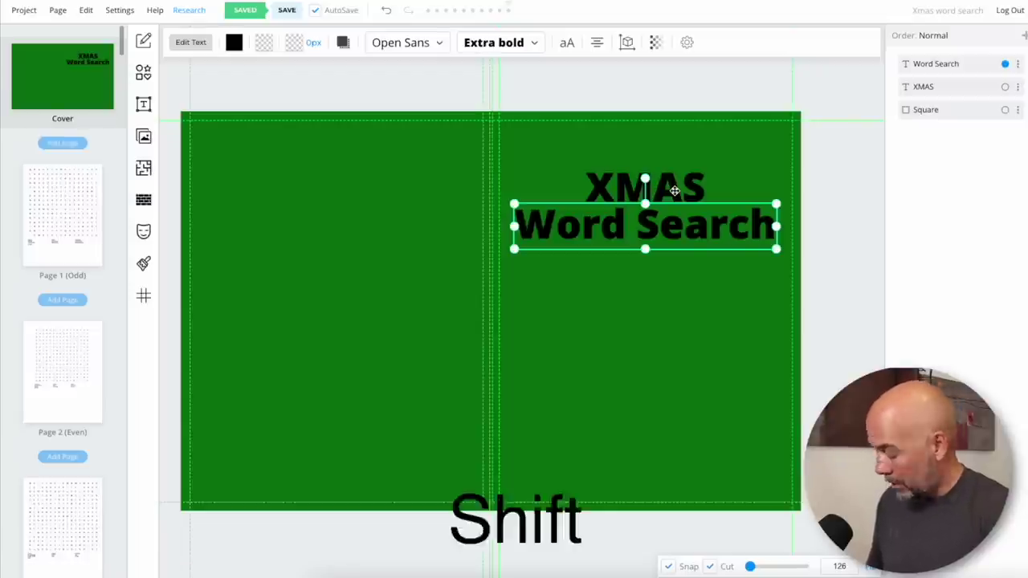
left_click(674, 191, "shift")
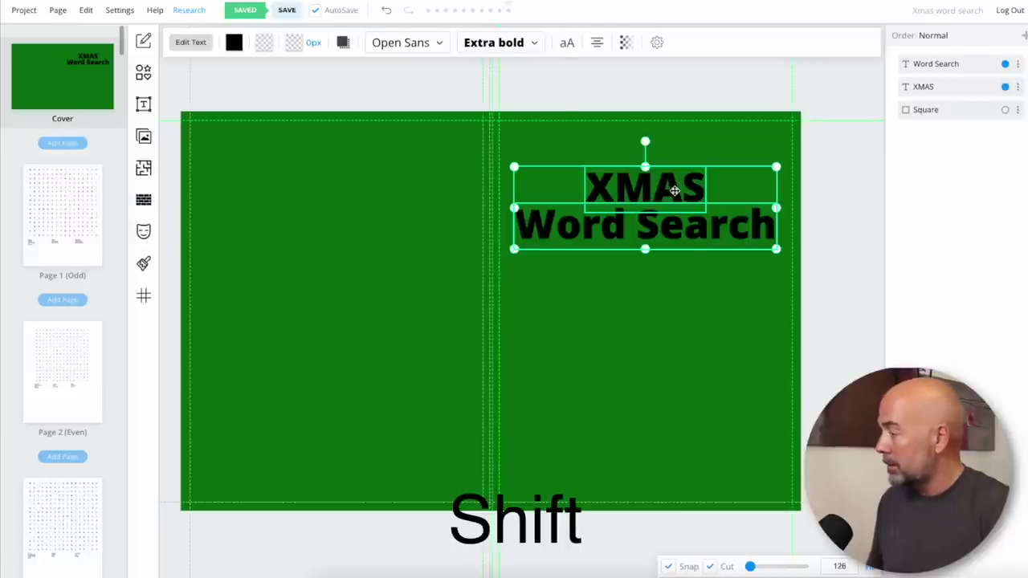
Browse the free and uploaded fonts for the headings, and look through the Christmas font results on Creative Fabrica
left_click(407, 42)
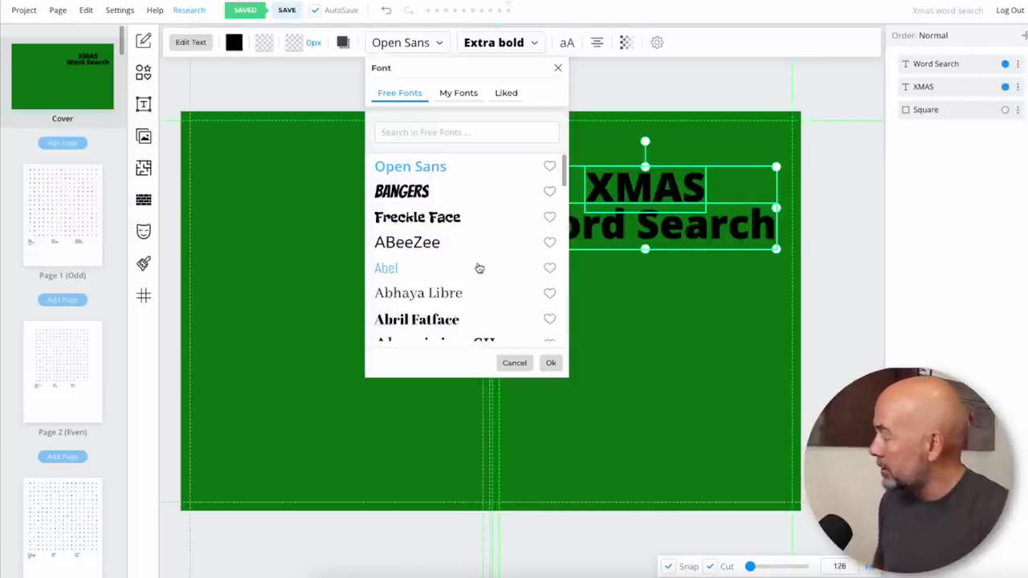
scroll(479, 267, "down", 10)
scroll(435, 250, "down", 2)
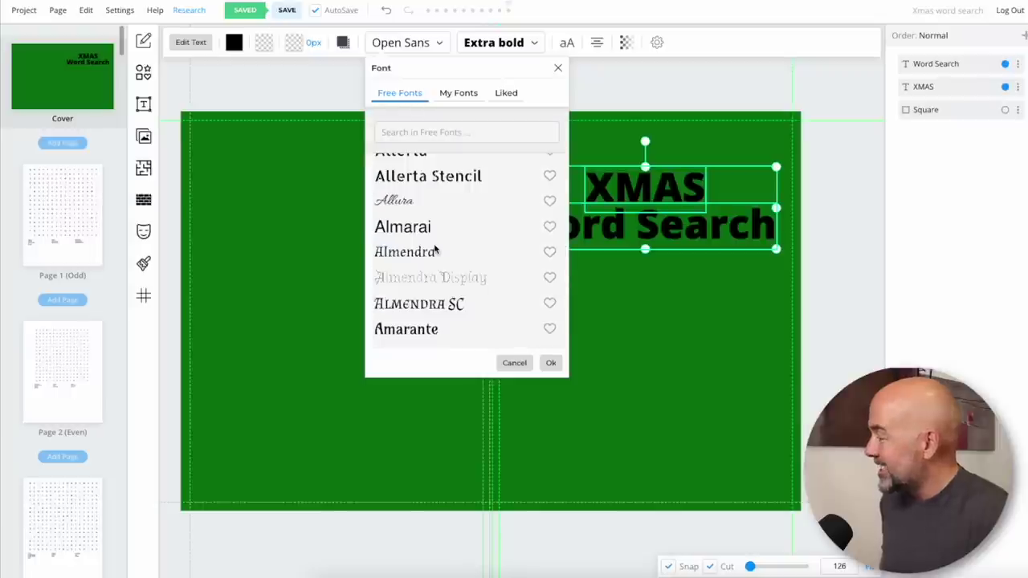
scroll(434, 247, "up", 3)
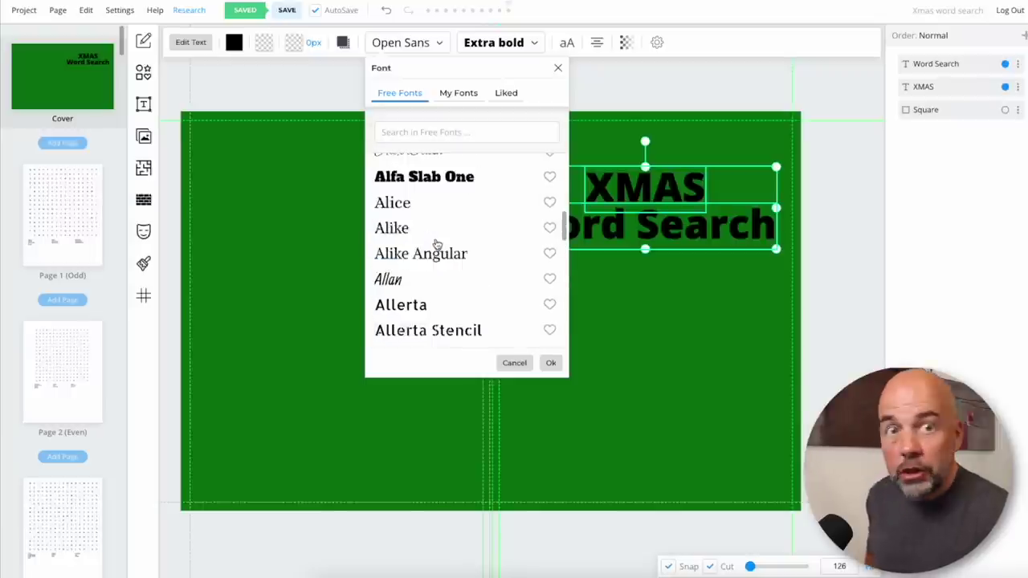
left_click(469, 95)
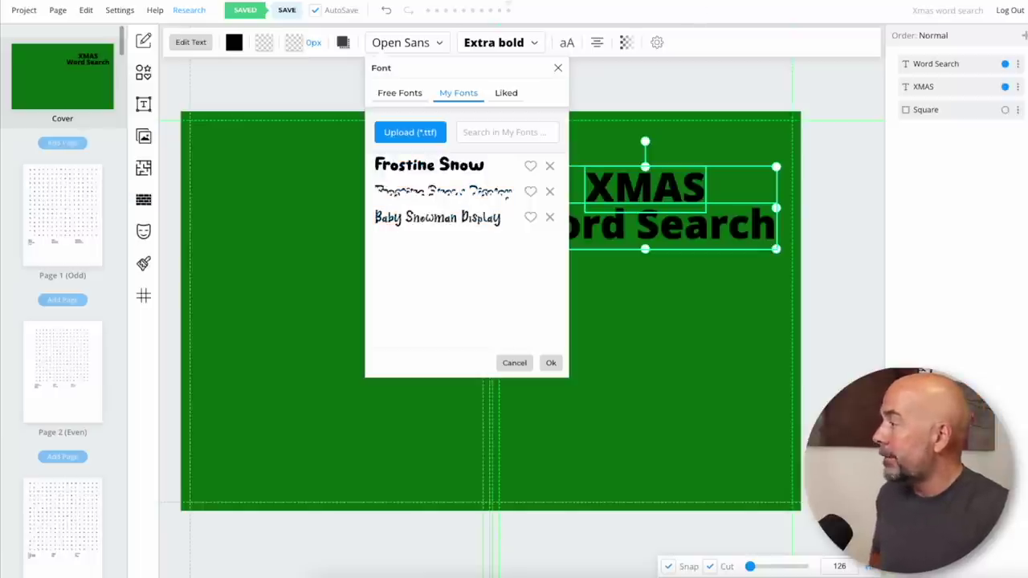
left_click(800, 2)
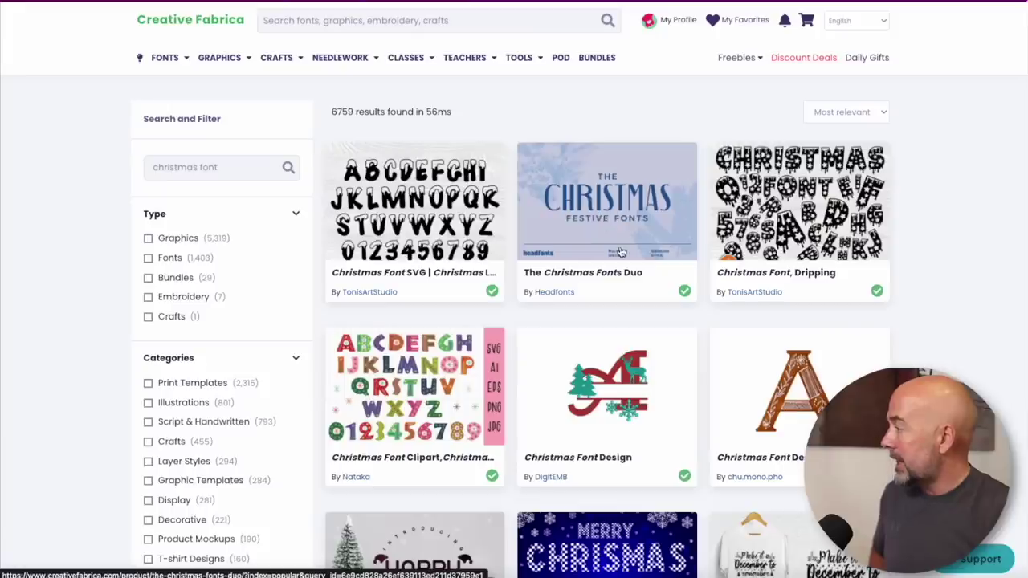
scroll(620, 252, "down", 10)
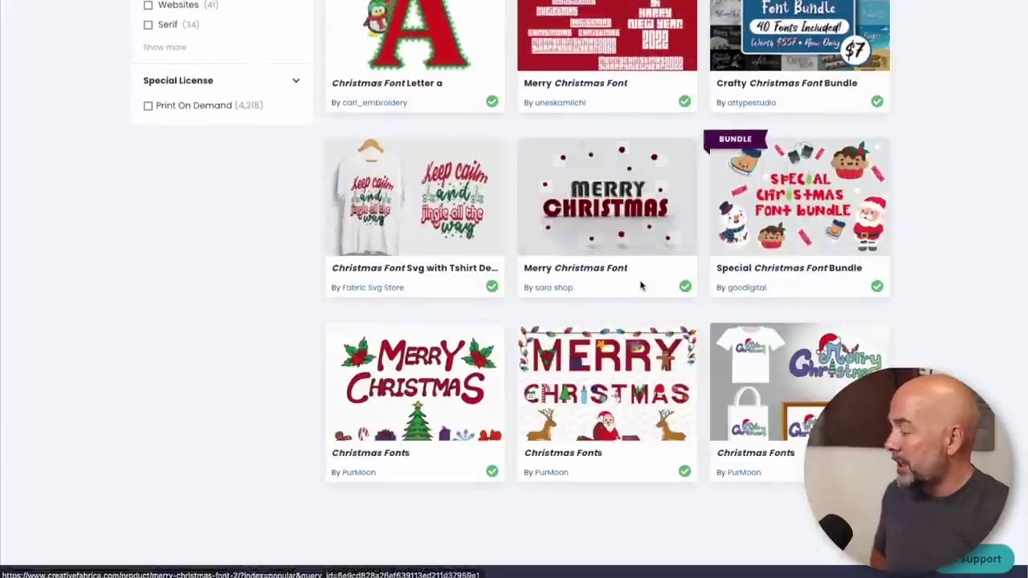
scroll(641, 285, "down", 5)
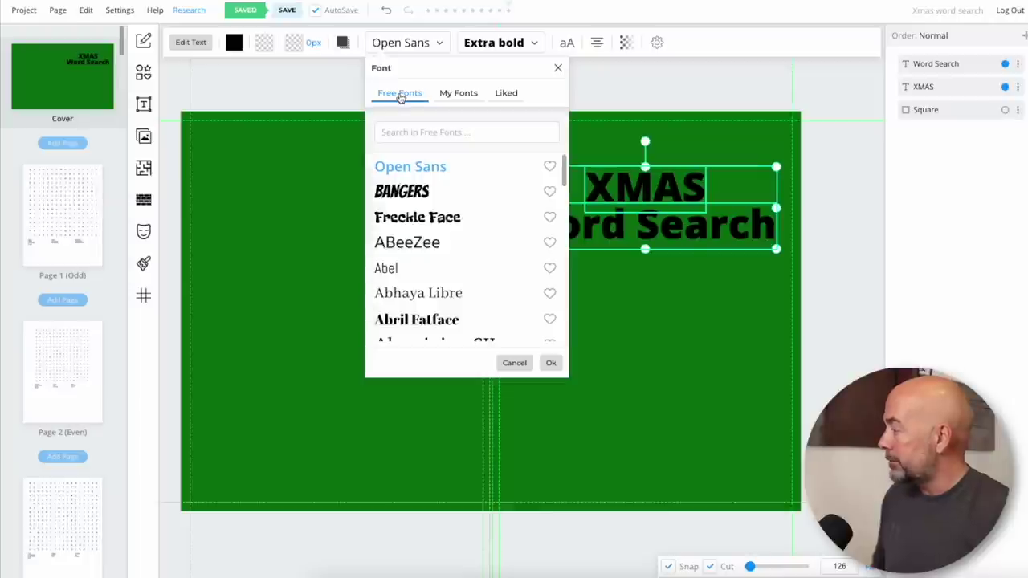
Set both headings in the Bangers font and enlarge them slightly, centred near the upper edge of the front cover
left_click(406, 194)
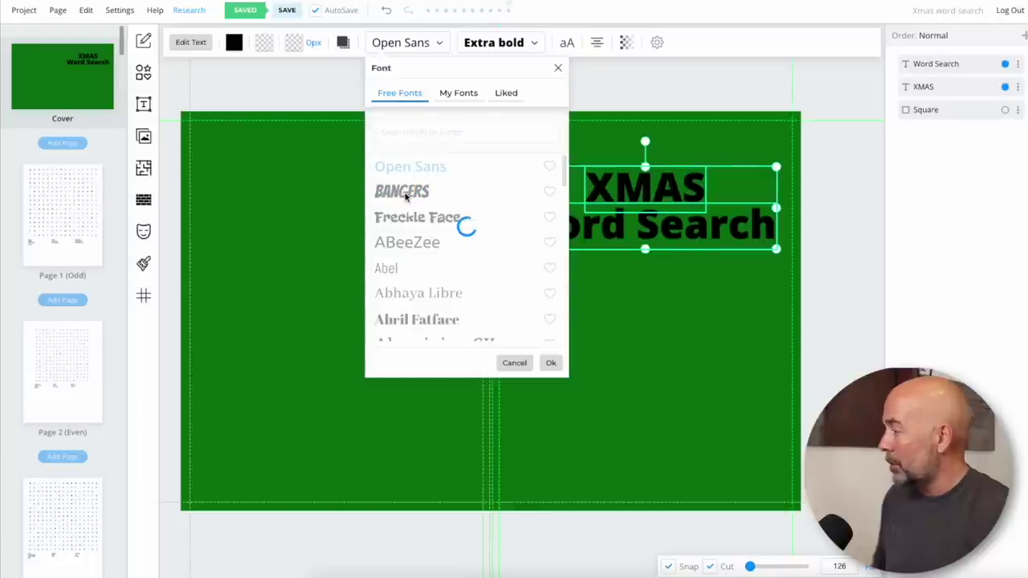
left_click(551, 362)
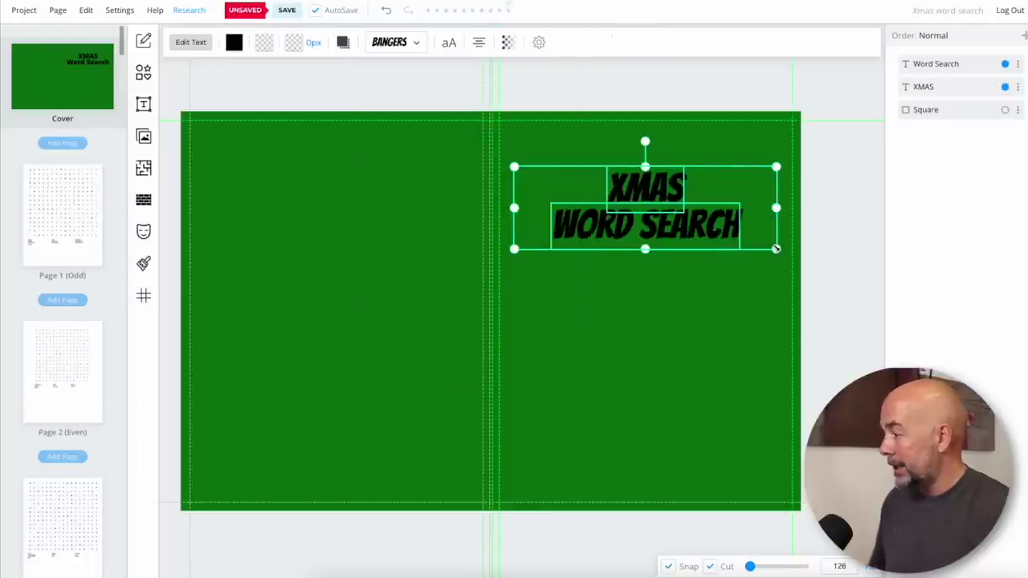
left_click_drag(776, 249, 795, 255)
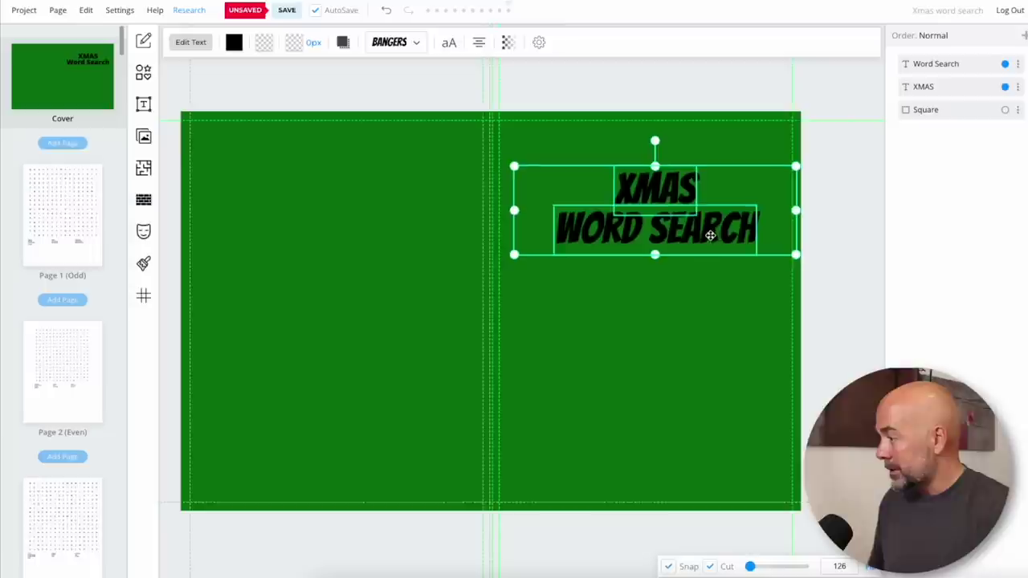
left_click_drag(710, 235, 705, 226)
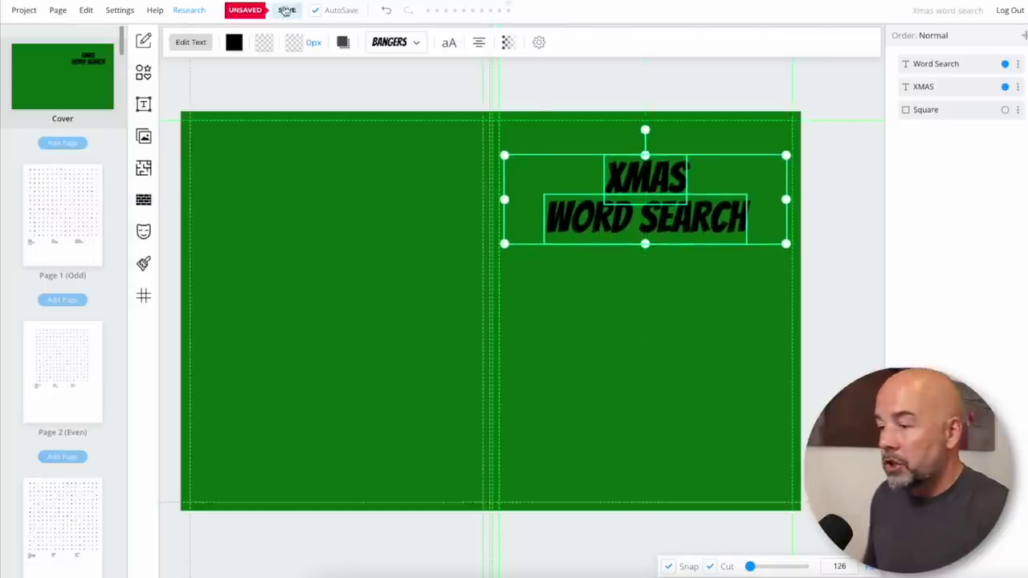
Color both headings dark red and give them a white outline 8 px wide
left_click(233, 43)
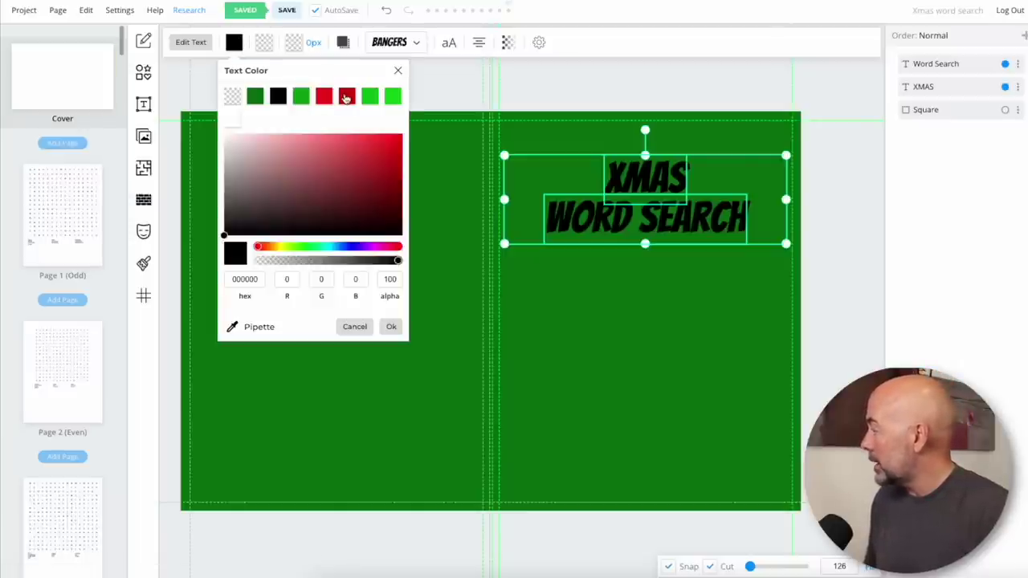
left_click(346, 97)
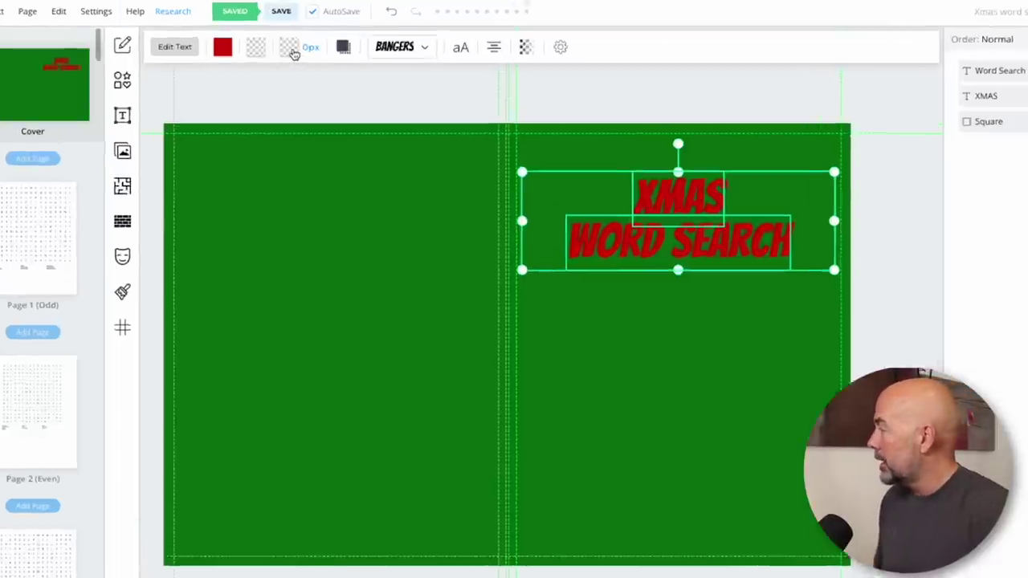
left_click(295, 44)
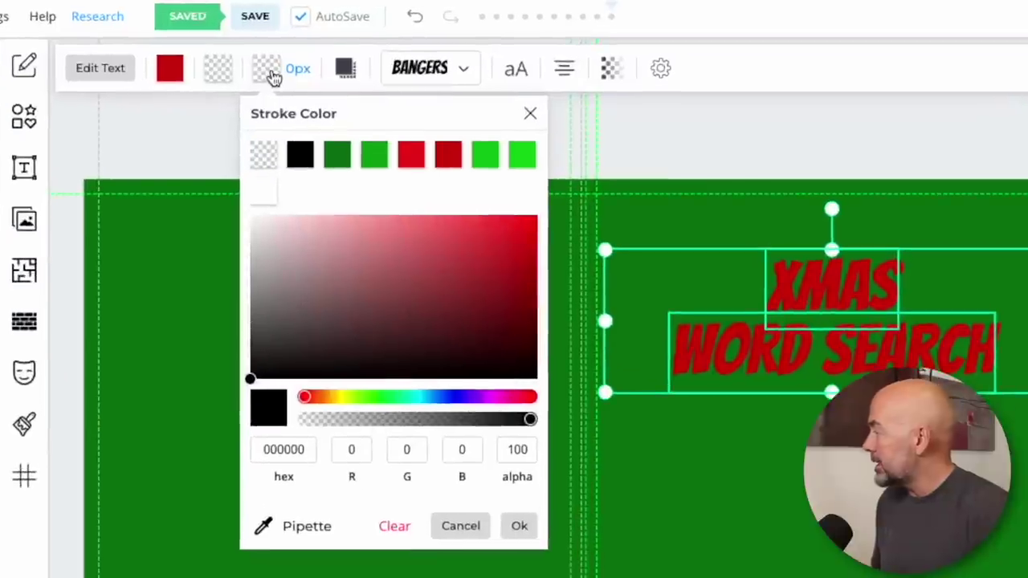
left_click(265, 184)
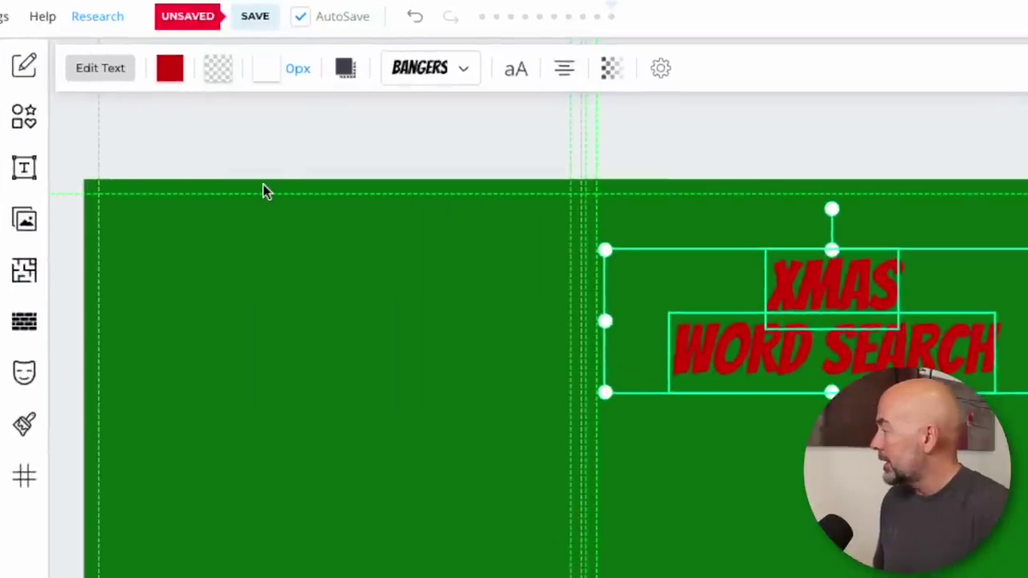
left_click(297, 72)
left_click_drag(286, 158, 288, 158)
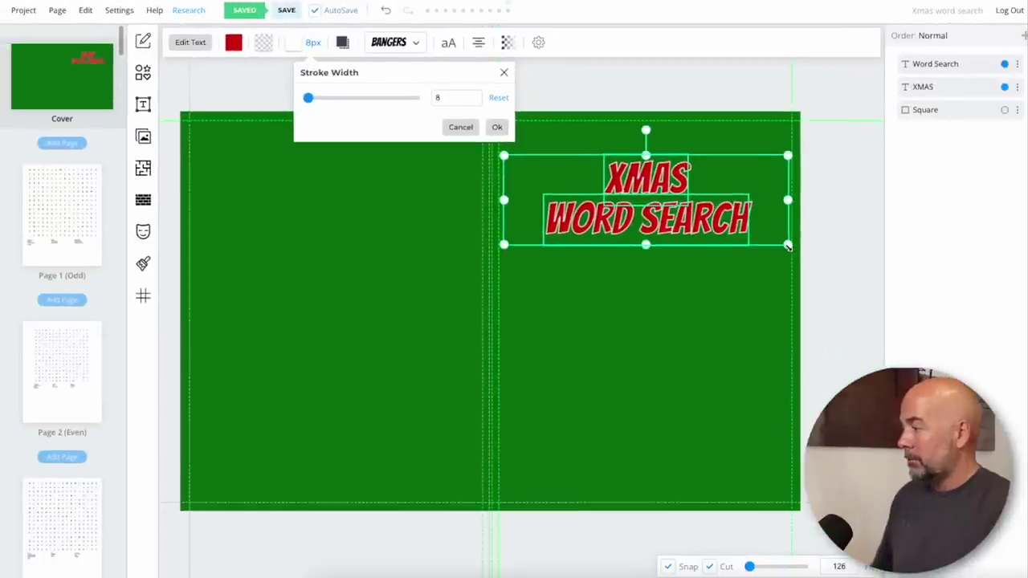
Enlarge the two outlined headings a little more and recentre them higher on the front cover
left_click_drag(788, 247, 806, 259)
left_click(499, 127)
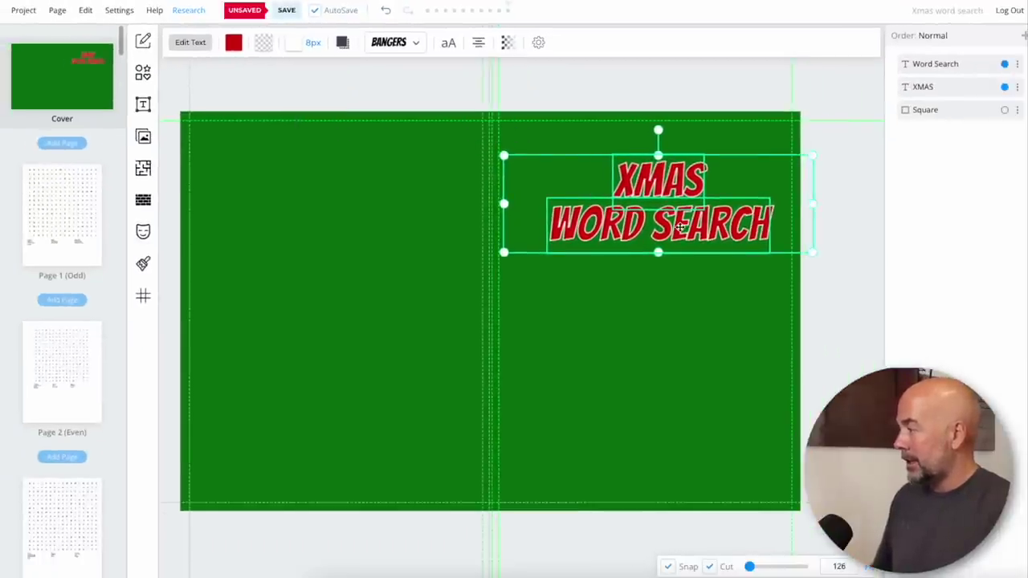
left_click_drag(681, 228, 668, 216)
Change the text of the XMAS heading to Christmas
left_click(680, 170)
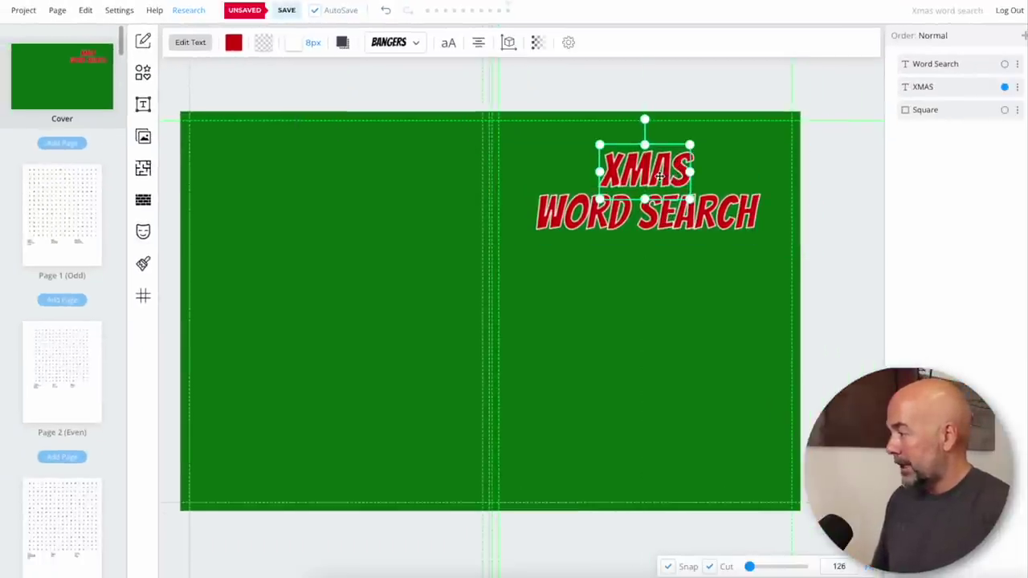
double_click(660, 173)
type("CHRIST")
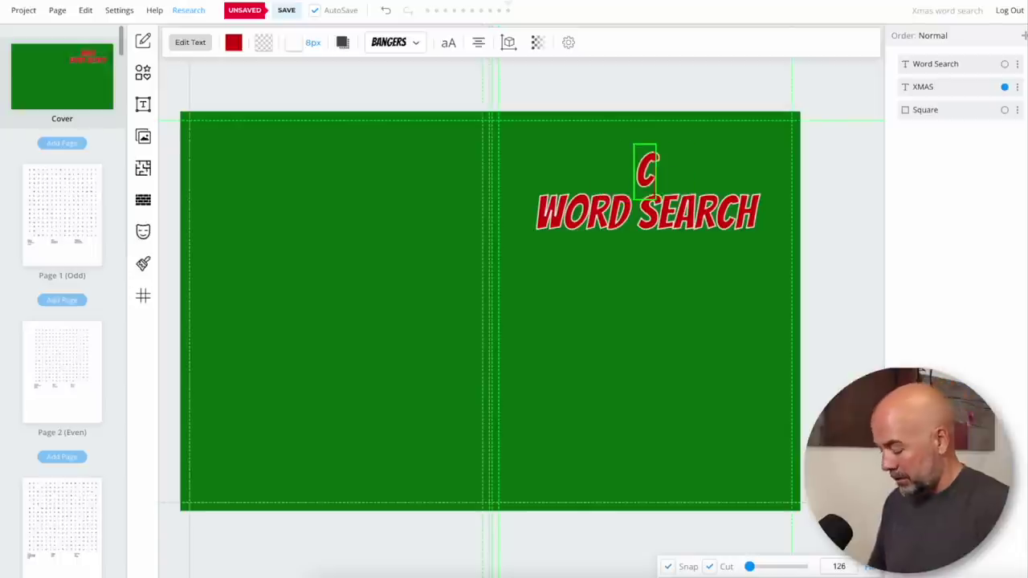
type("MAS")
key("Escape")
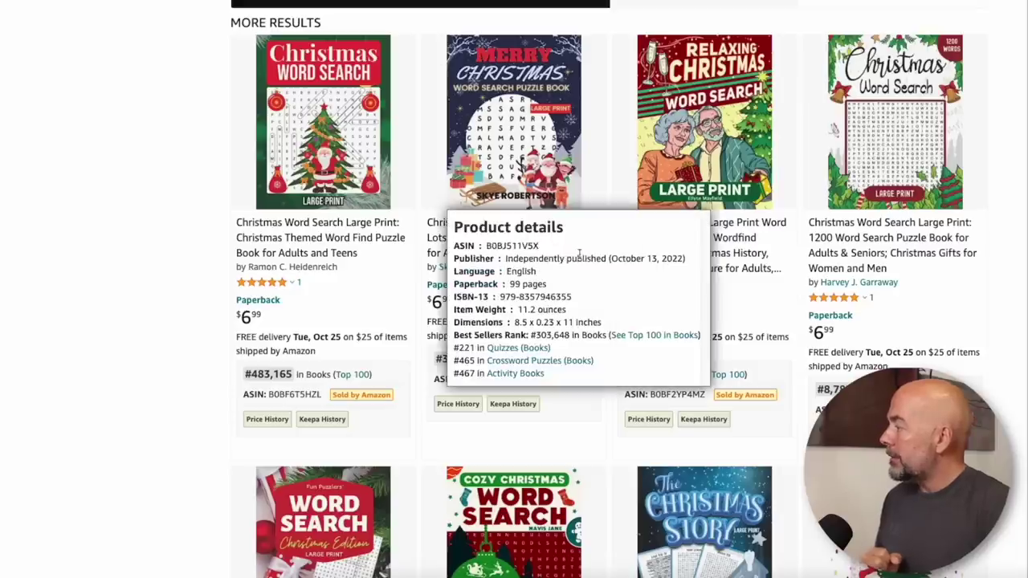
Switch to the Amazon search results and examine the cover designs of competing Christmas word search books
scroll(884, 349, "down", 6)
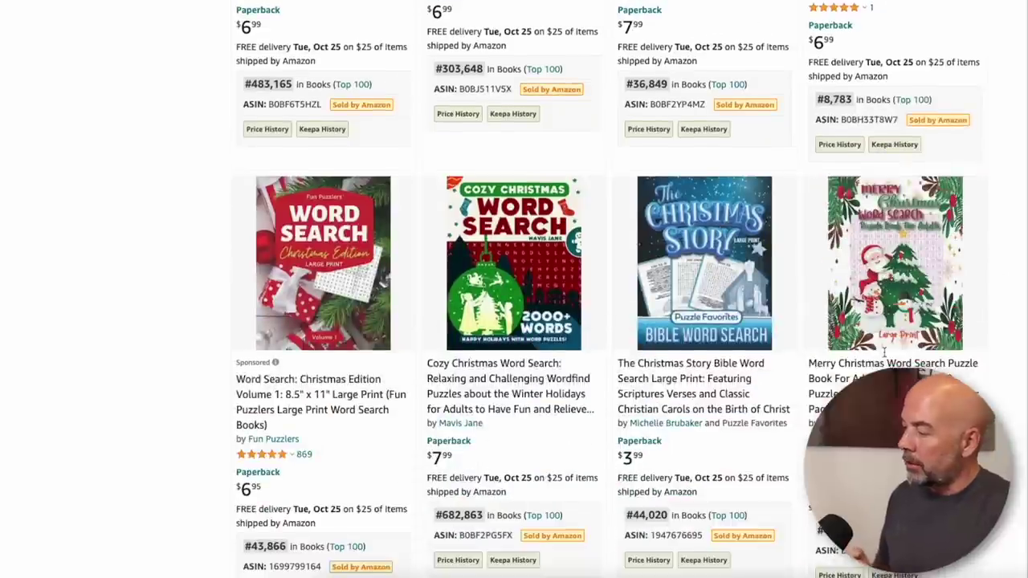
scroll(884, 351, "down", 3)
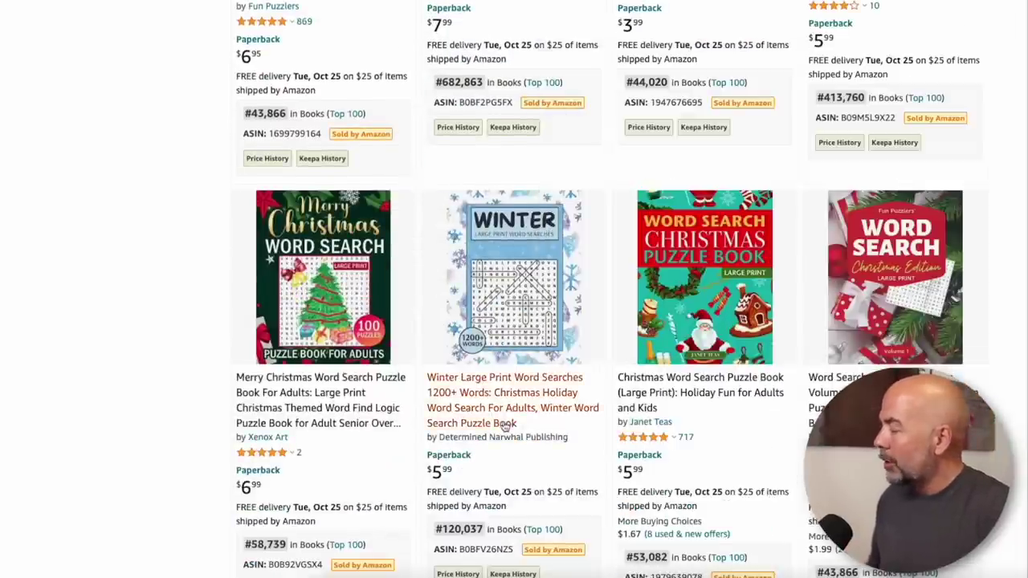
mouse_move(514, 286)
scroll(771, 378, "down", 7)
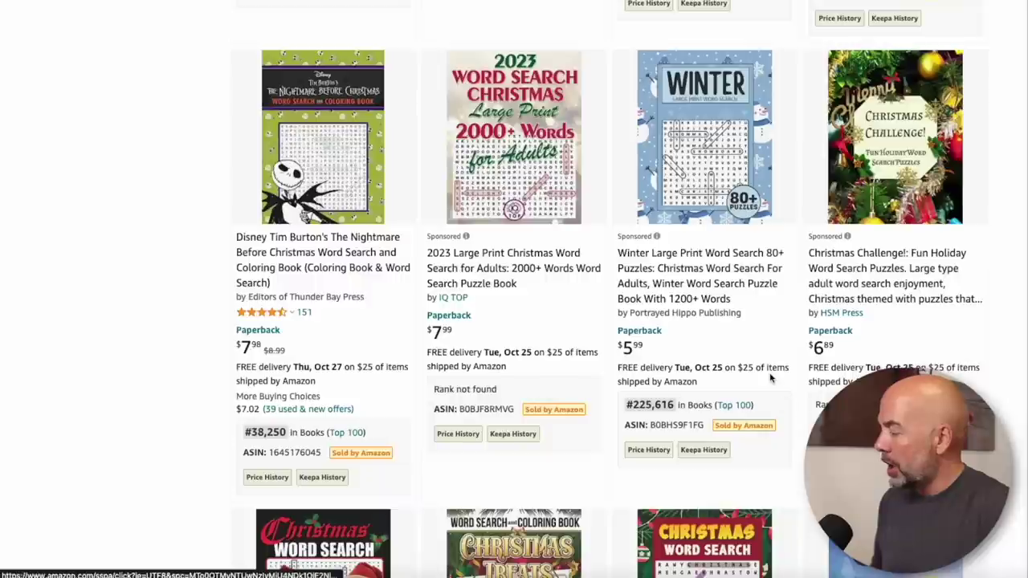
mouse_move(712, 172)
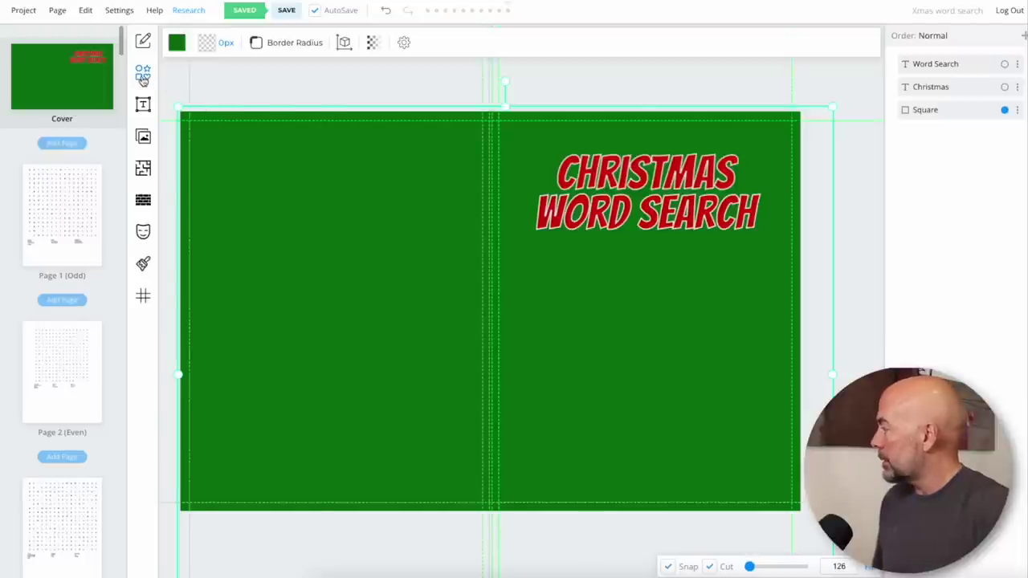
Add a square shape and centre it on the front cover below the Christmas Word Search title
left_click(143, 74)
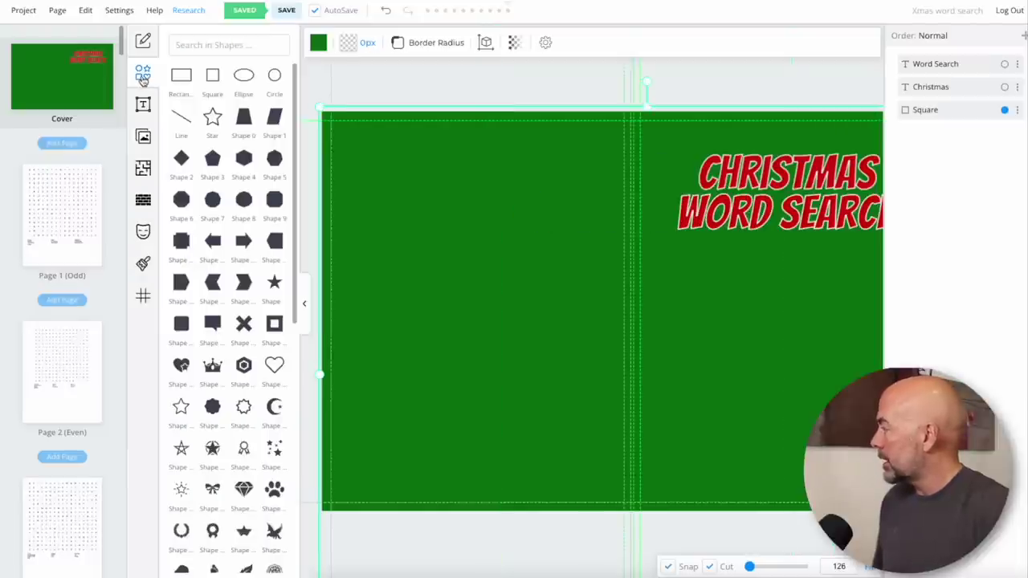
left_click(211, 78)
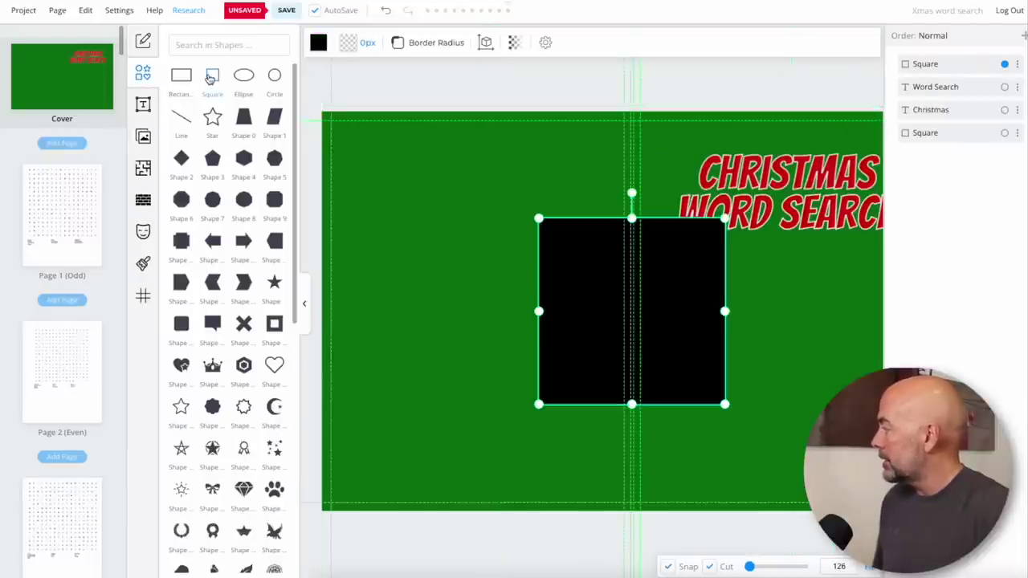
left_click(304, 297)
left_click_drag(521, 315, 675, 346)
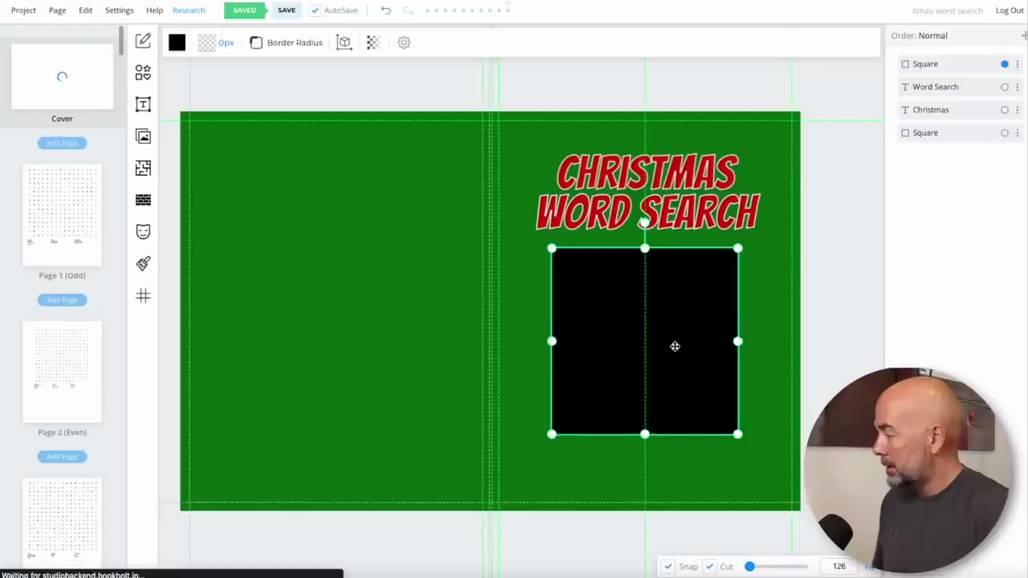
Fill the square on the front cover white, give it a black 8 px stroke and move it slightly lower
left_click(177, 45)
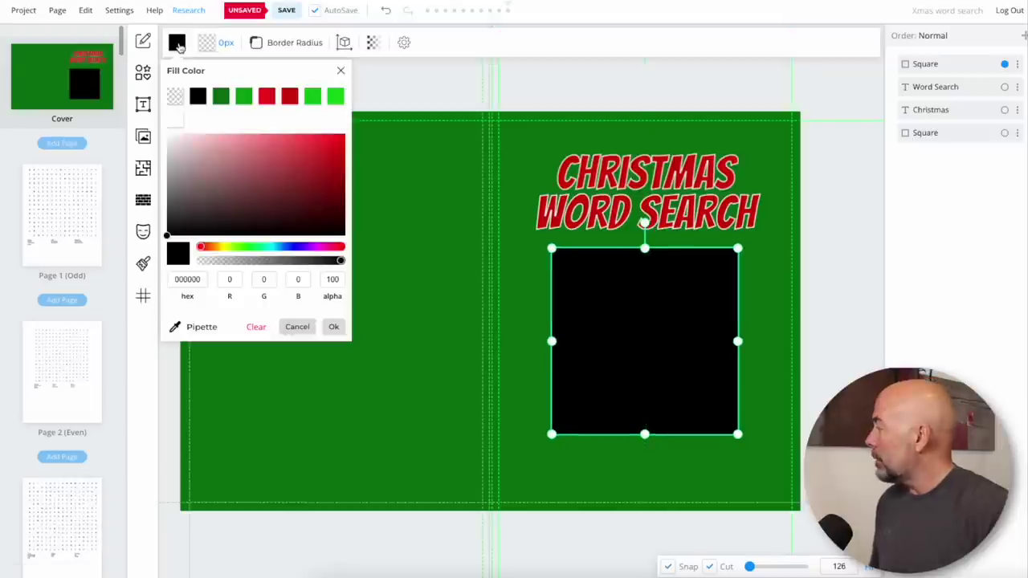
left_click(178, 121)
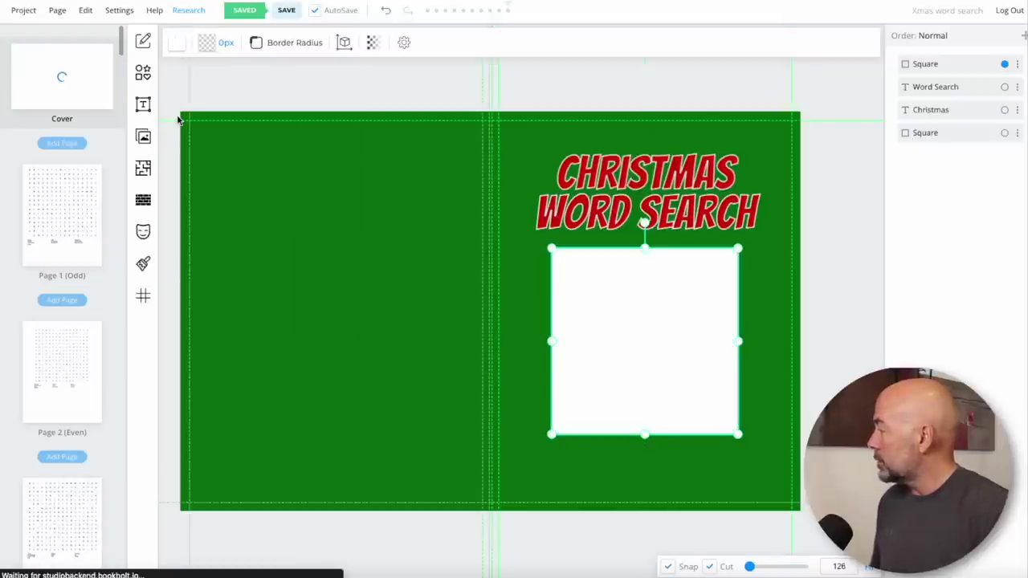
left_click(207, 46)
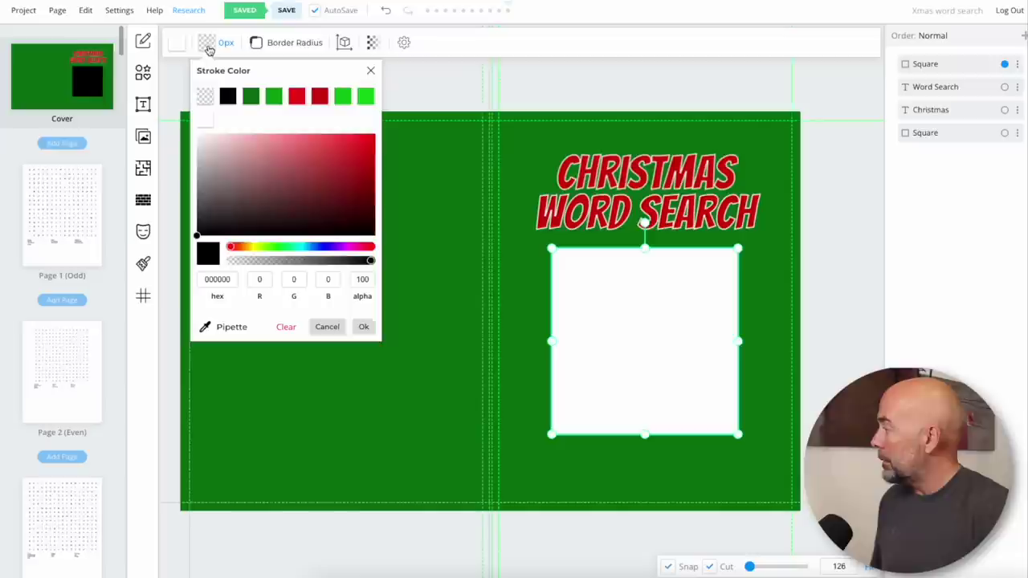
left_click(228, 97)
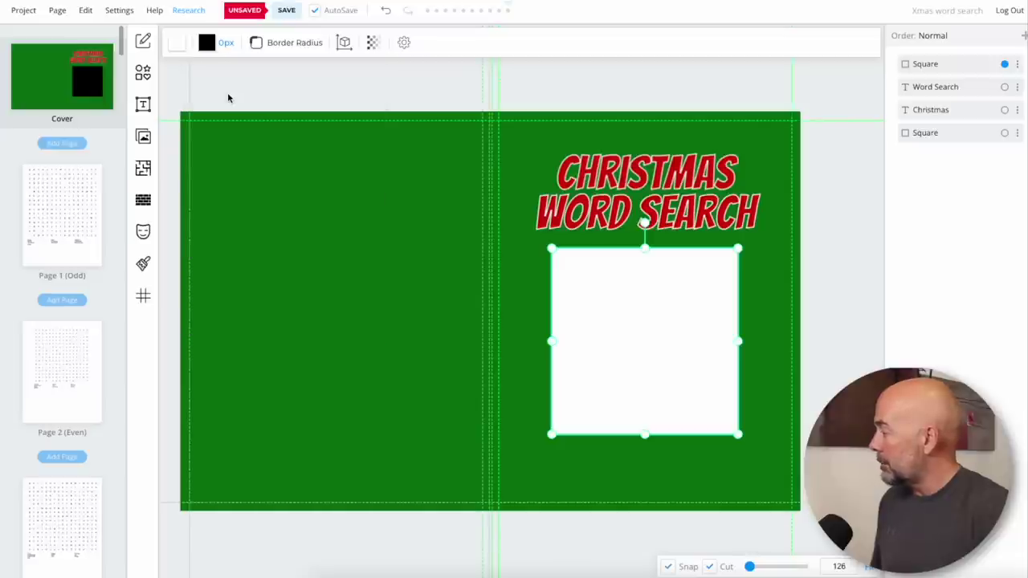
left_click(227, 44)
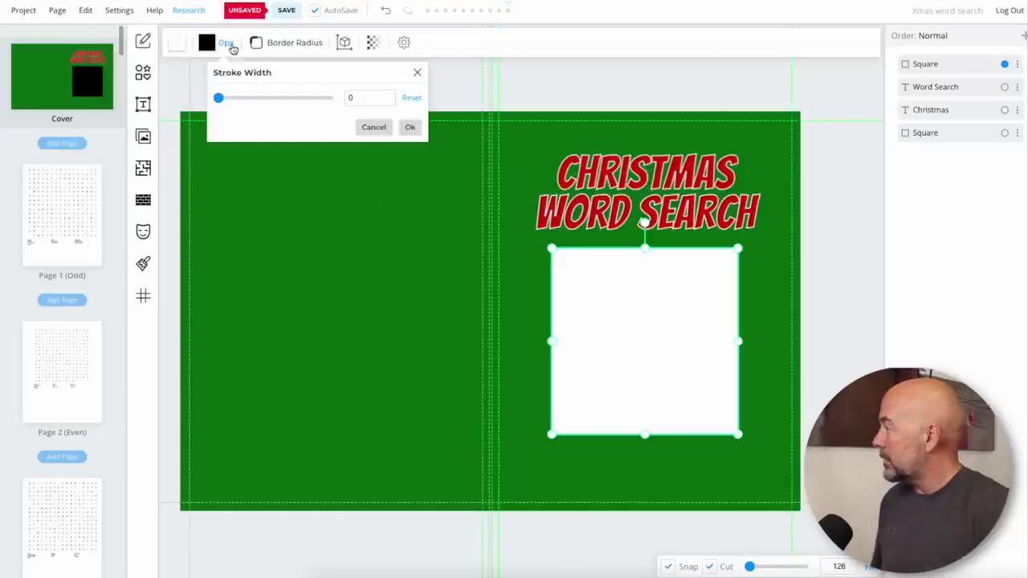
left_click_drag(219, 98, 222, 98)
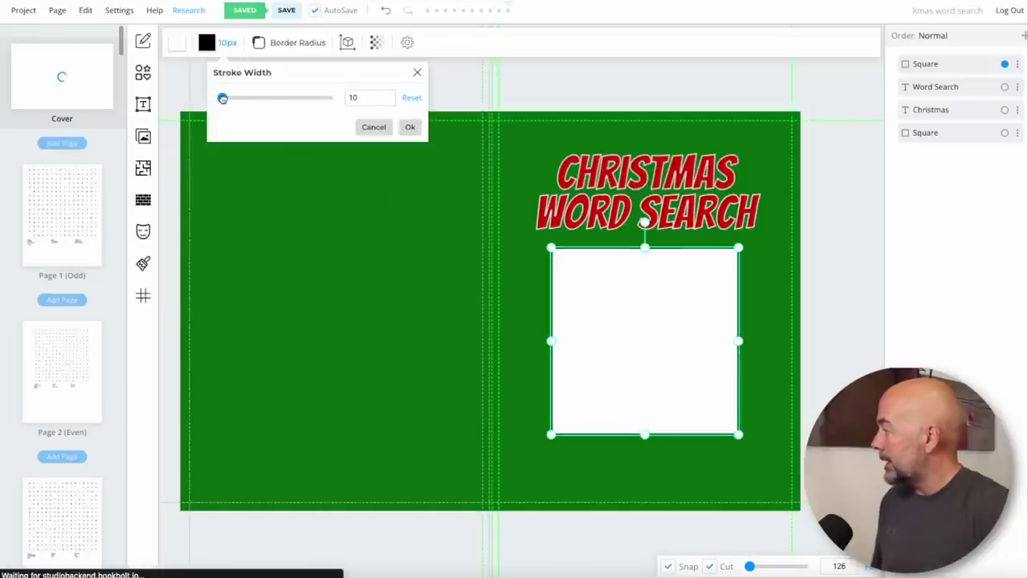
left_click(410, 127)
left_click_drag(673, 356, 673, 367)
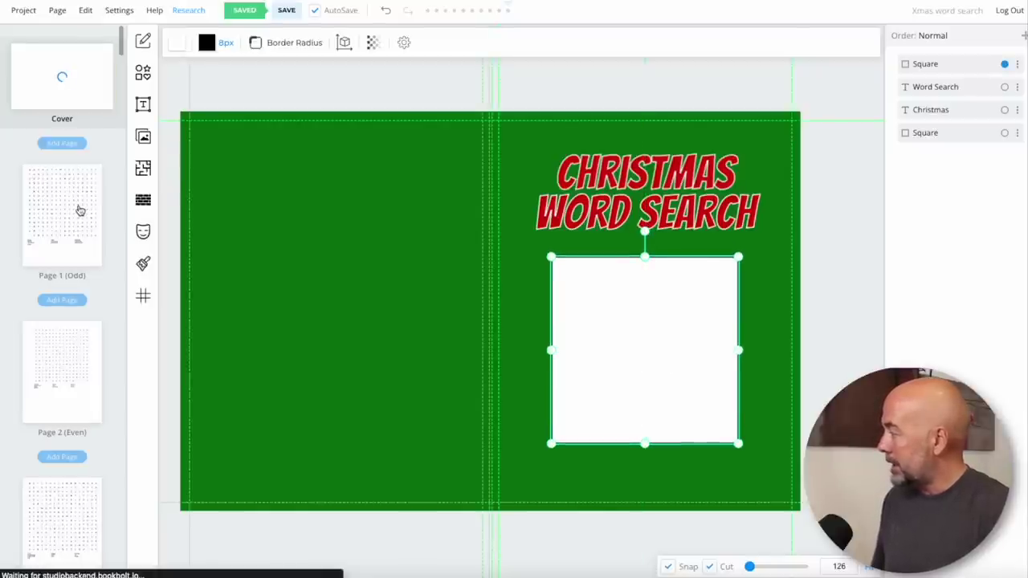
Copy the word search puzzle with highlighted answers from page 7
scroll(78, 339, "down", 5)
scroll(78, 339, "down", 4)
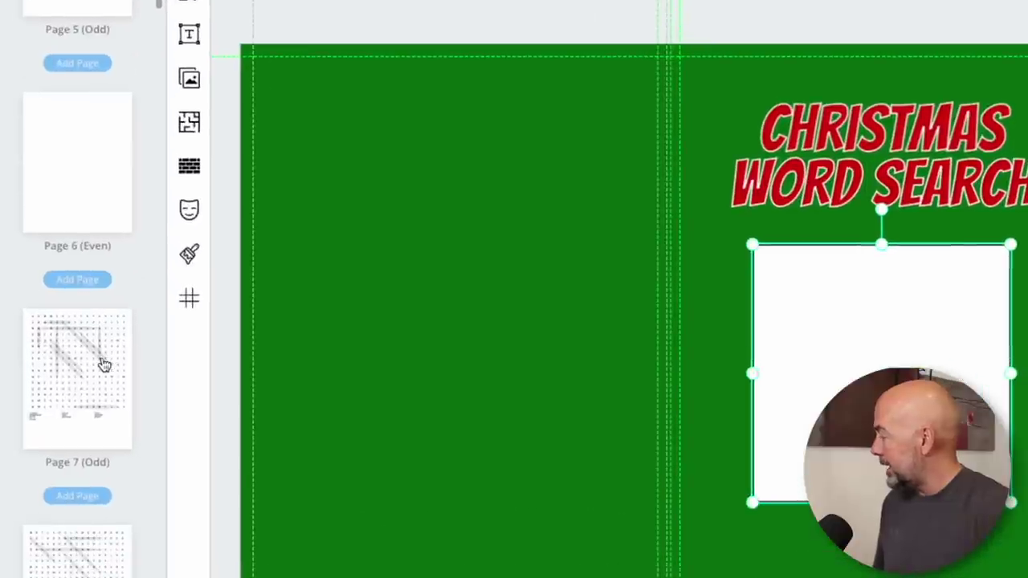
scroll(105, 365, "down", 1)
scroll(105, 365, "down", 1)
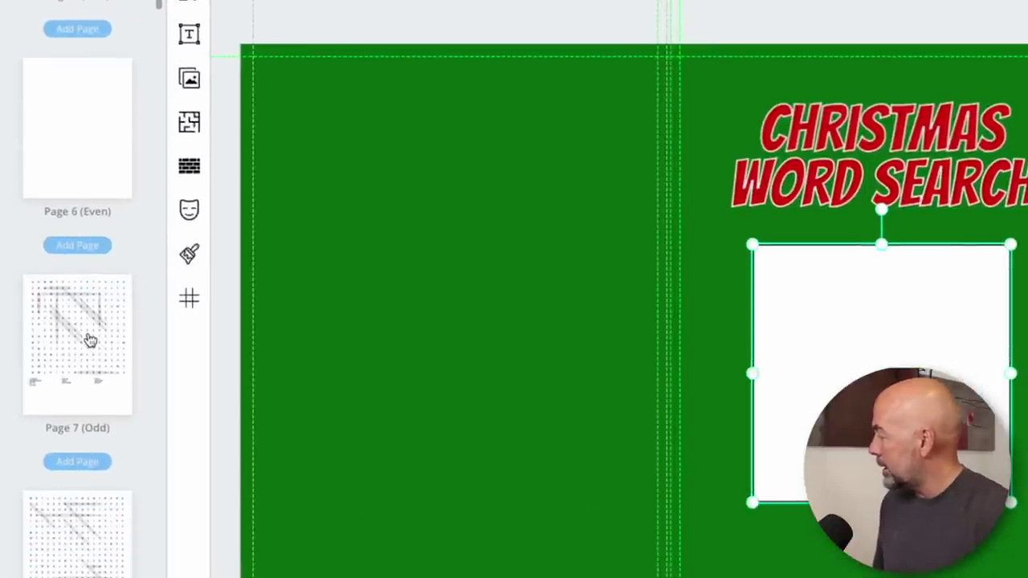
left_click(89, 339)
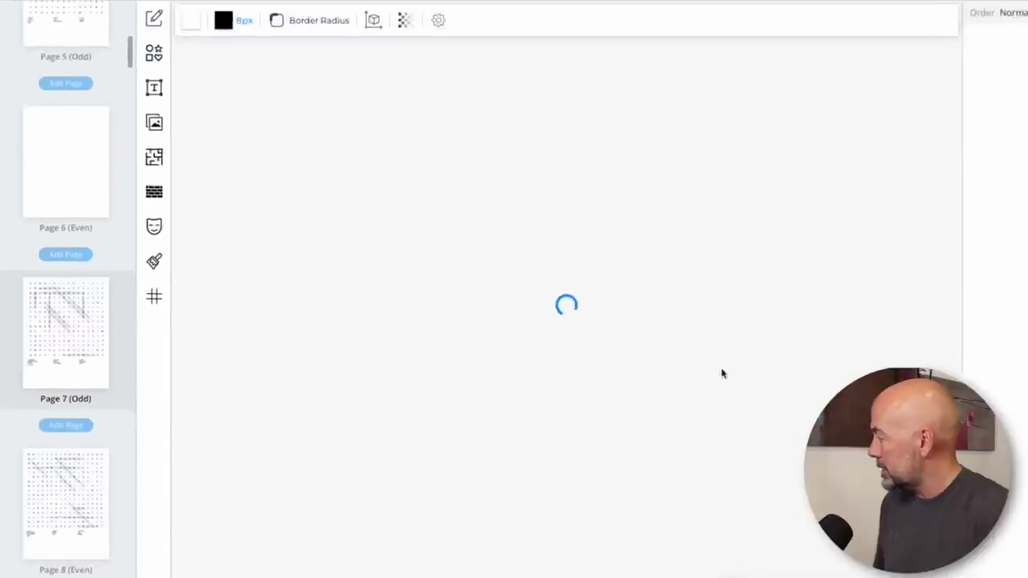
left_click(626, 305)
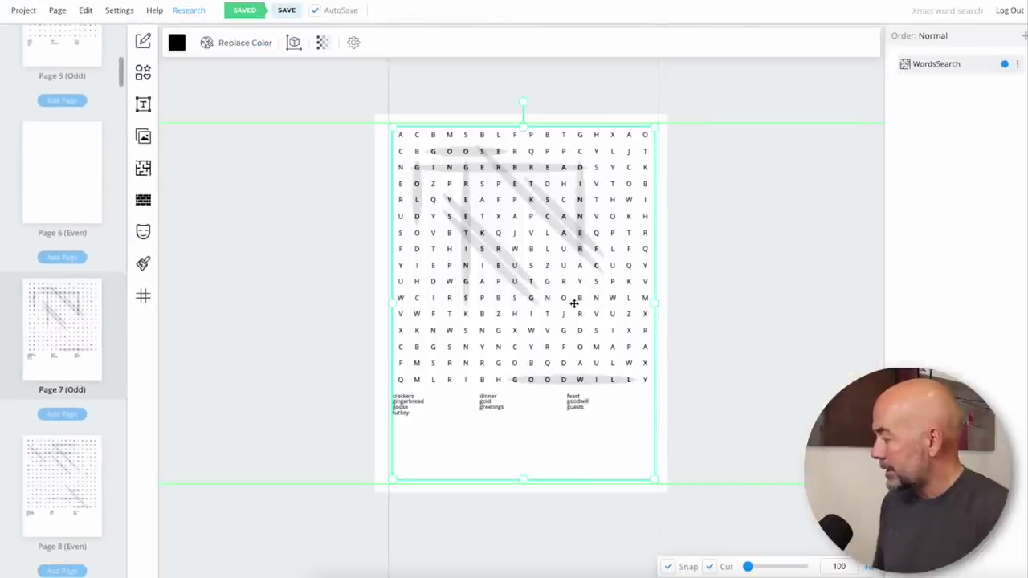
key("ctrl+c")
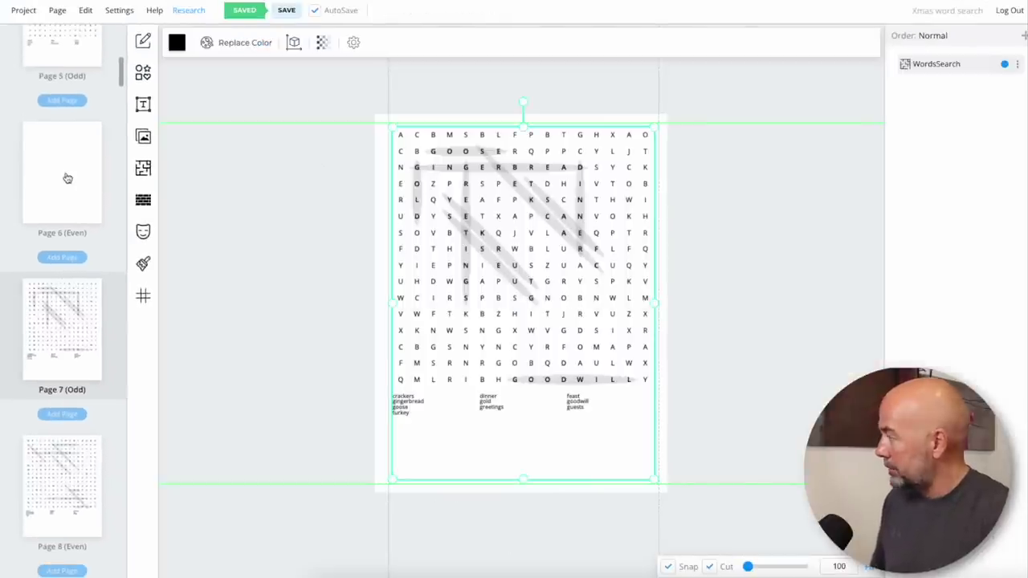
Paste the copied puzzle onto the cover and shrink it to fit inside the white square on the front
scroll(65, 174, "up", 10)
left_click(64, 88)
key("ctrl+v")
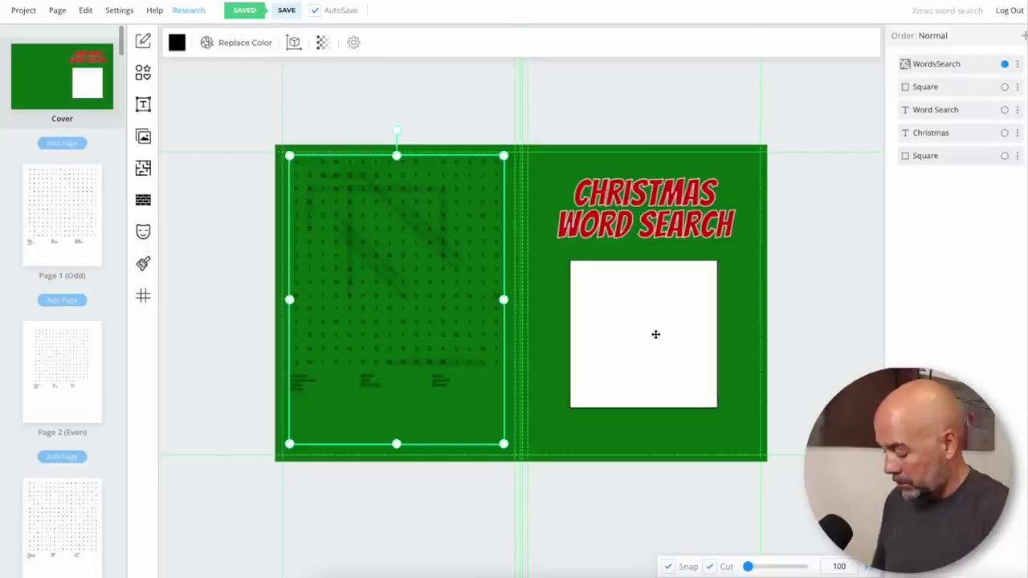
left_click_drag(505, 445, 443, 358)
left_click_drag(386, 254, 659, 340)
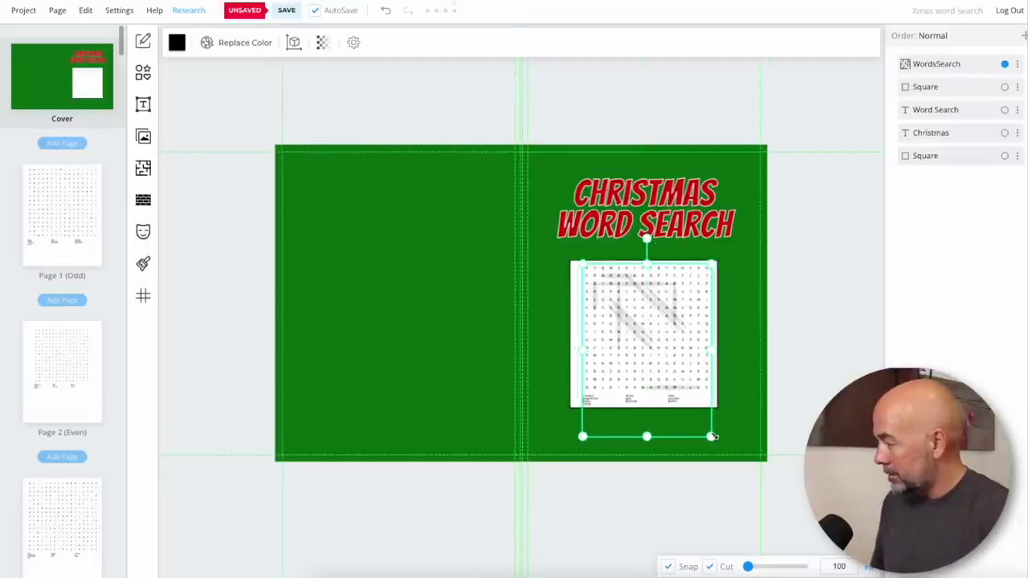
left_click(838, 386)
left_click_drag(748, 566, 751, 567)
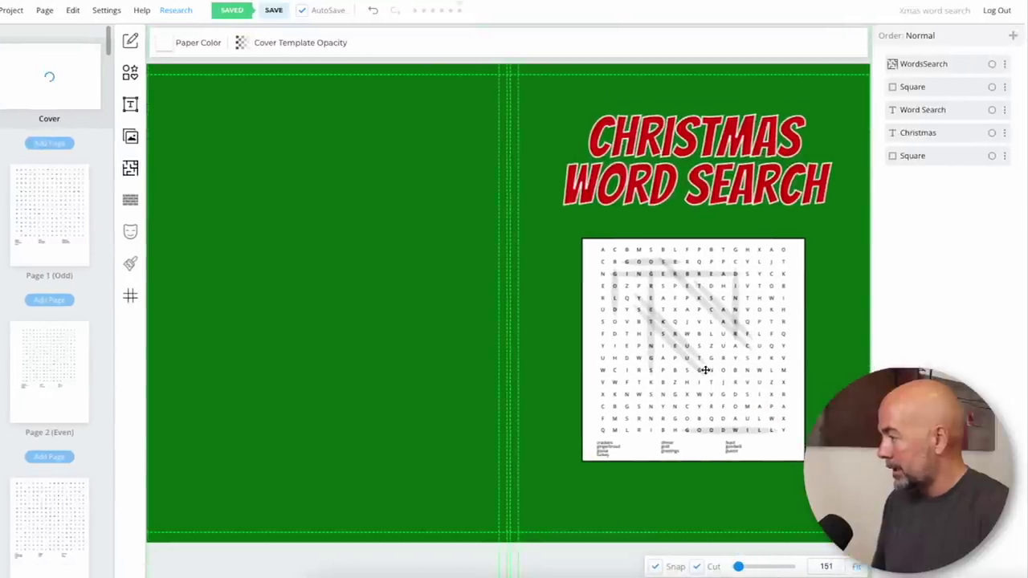
Switch to Creative Fabrica, browse the Christmas graphics and search the Genta Illustration Studio shop for christmas to examine its illustrations
scroll(794, 446, "down", 2)
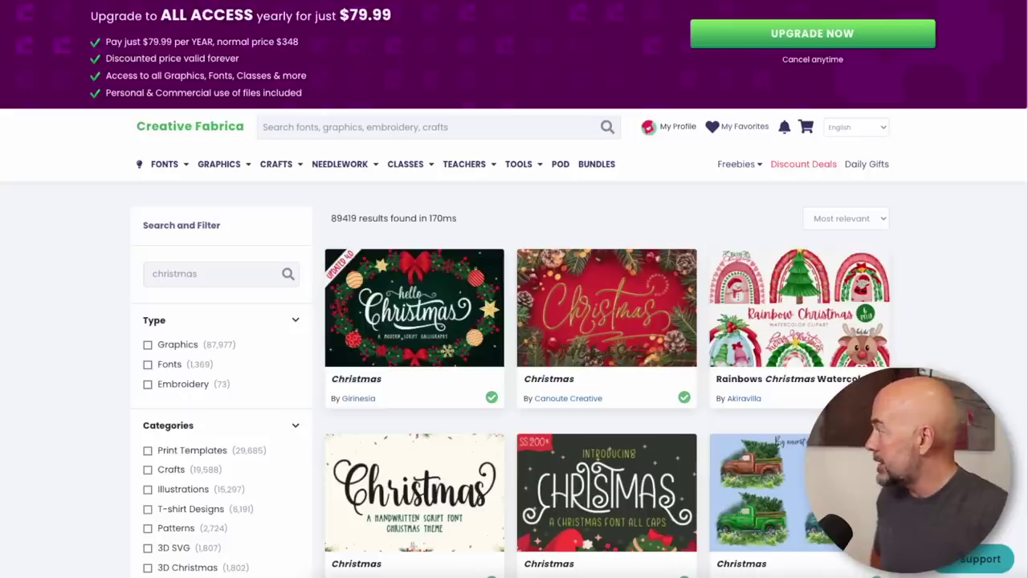
scroll(606, 409, "down", 15)
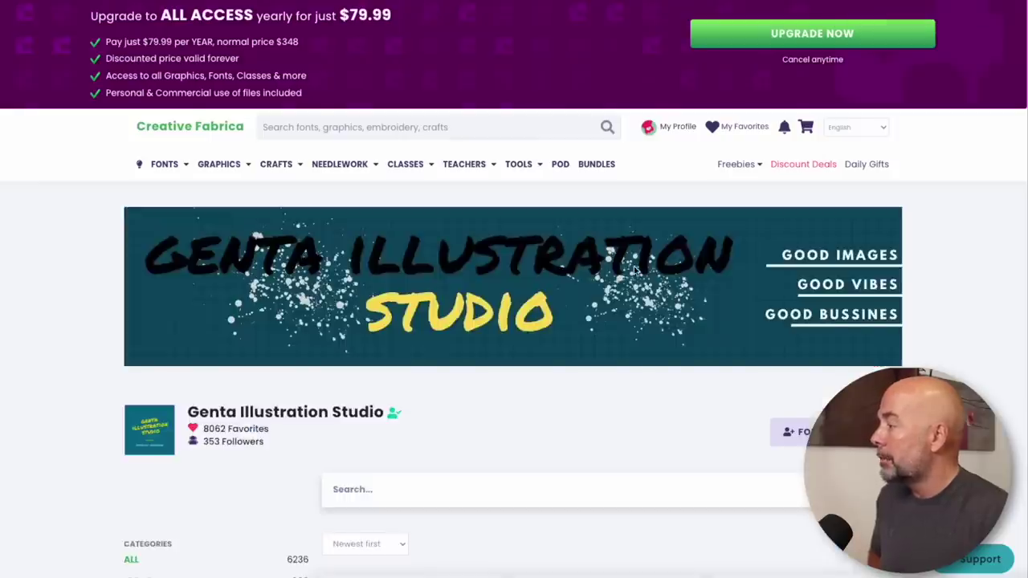
scroll(635, 271, "down", 3)
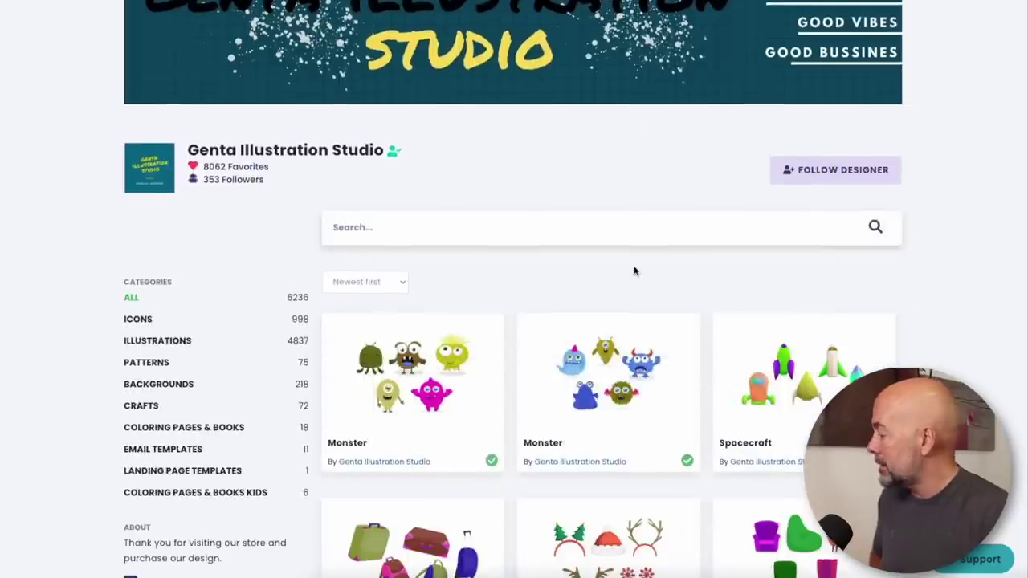
scroll(635, 271, "down", 3)
scroll(634, 271, "up", 3)
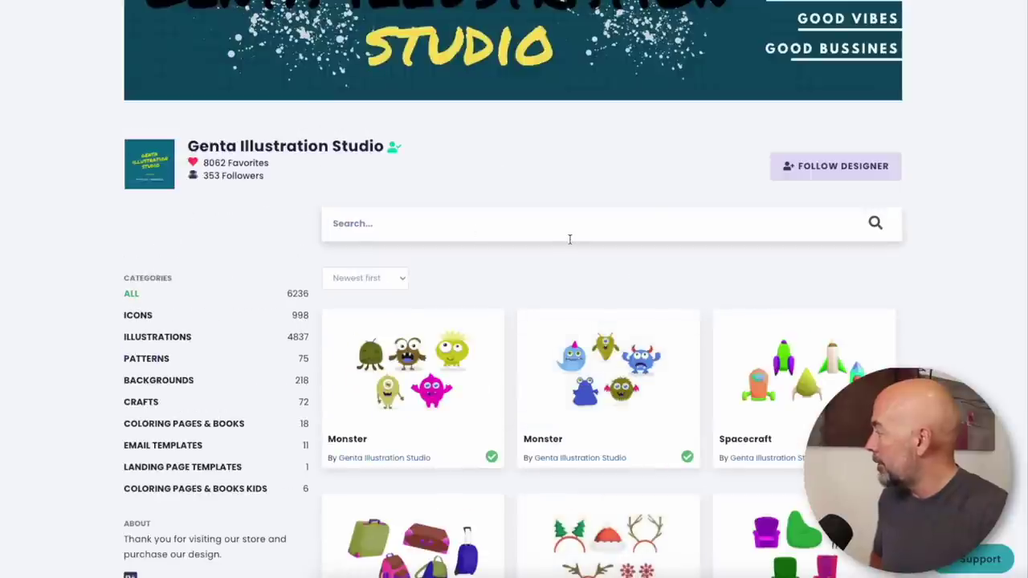
scroll(569, 239, "down", 8)
scroll(864, 57, "down", 2)
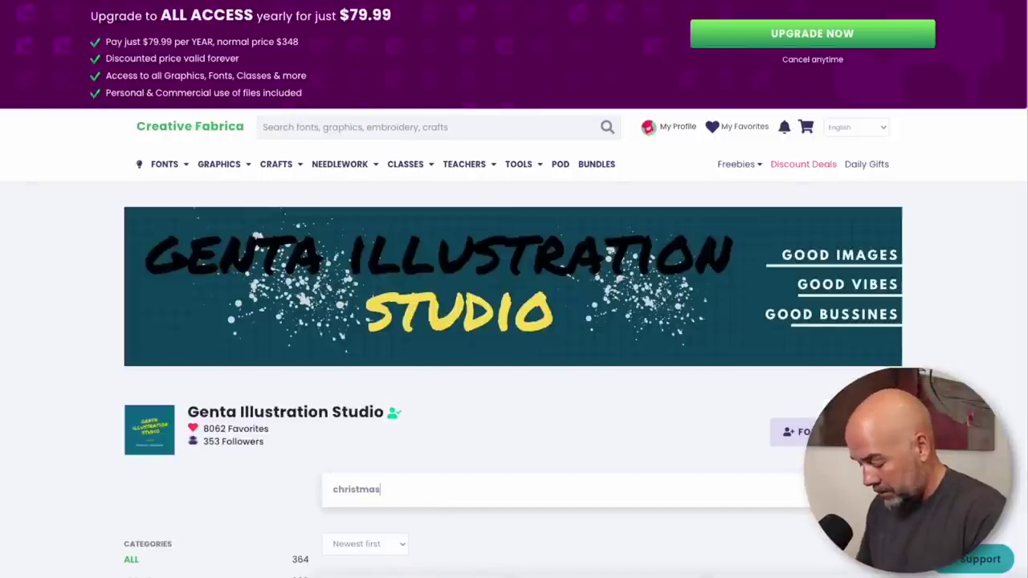
scroll(528, 480, "down", 20)
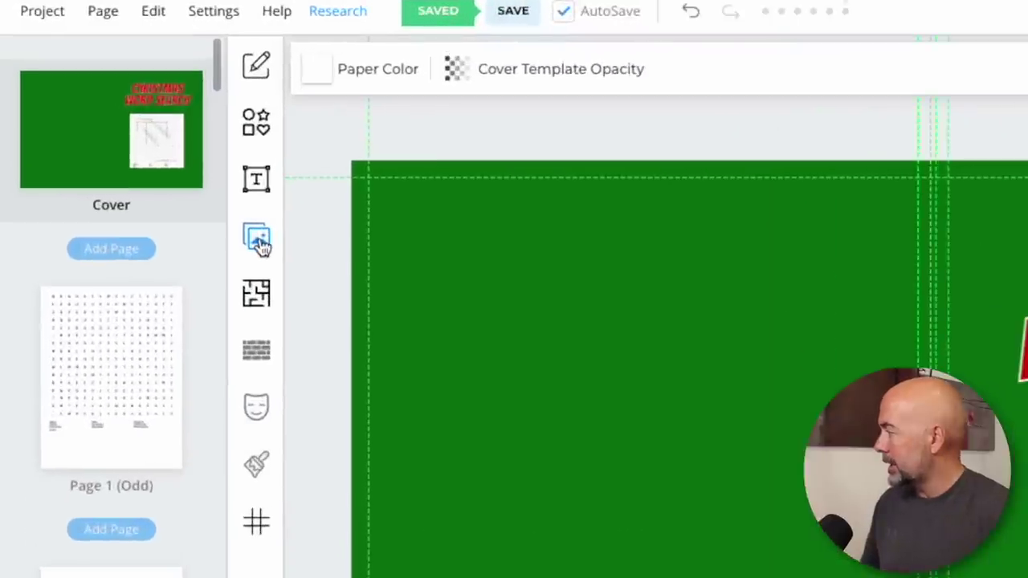
Insert the uploaded Santa image, enlarge it over the lower outer corner of the front cover and lock it
left_click(259, 239)
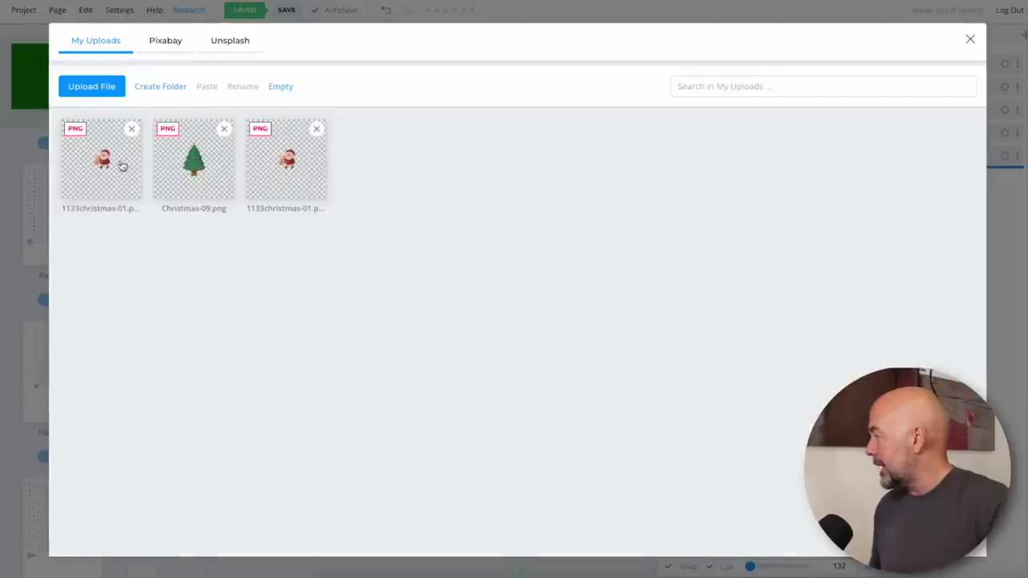
left_click(289, 169)
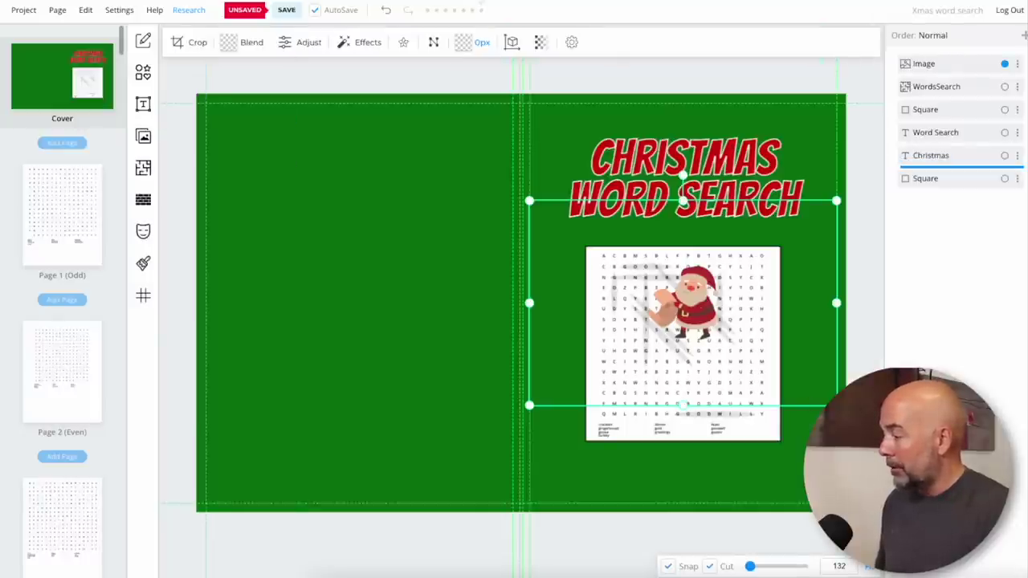
left_click_drag(836, 406, 999, 551)
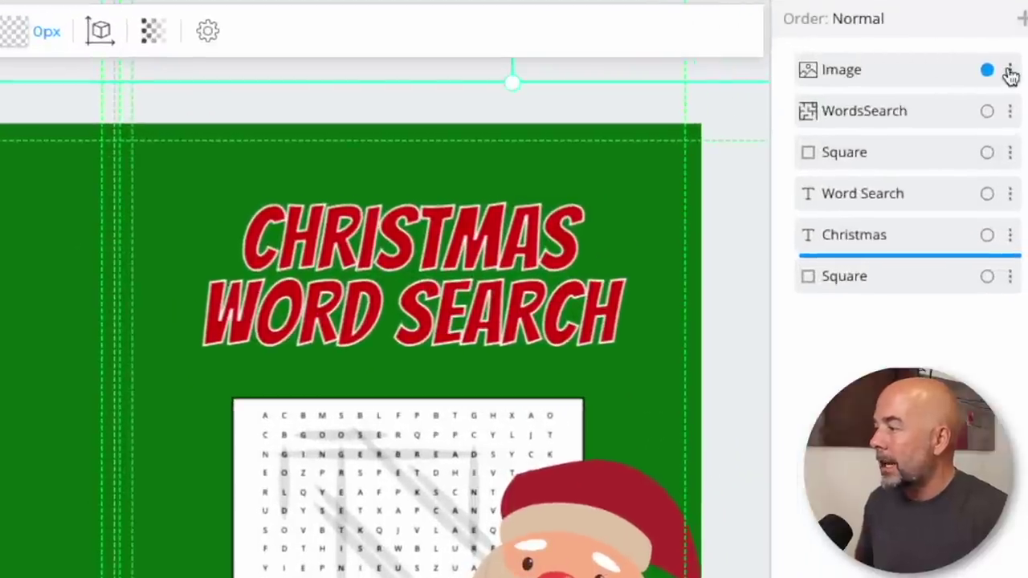
left_click(1011, 72)
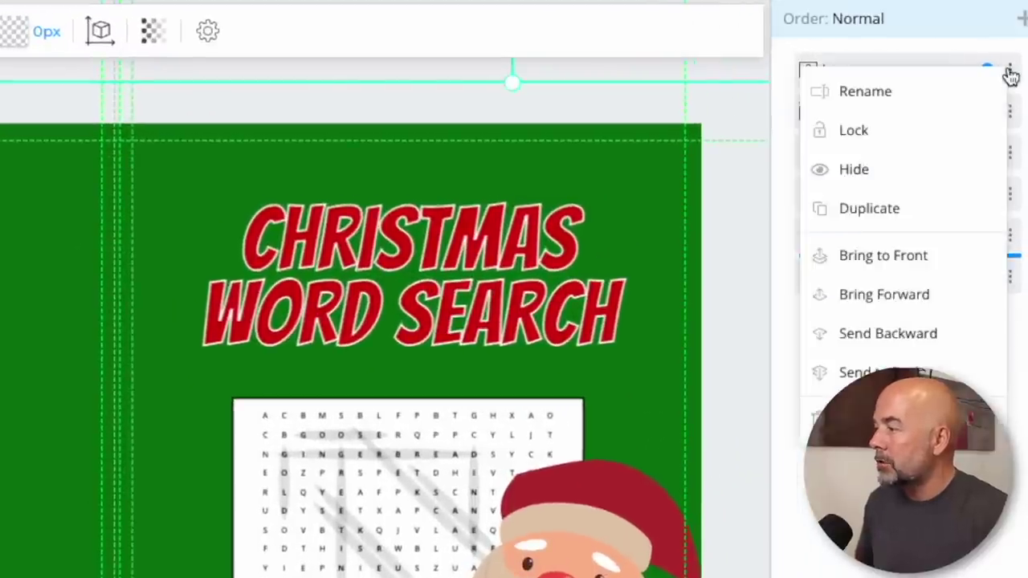
left_click(850, 141)
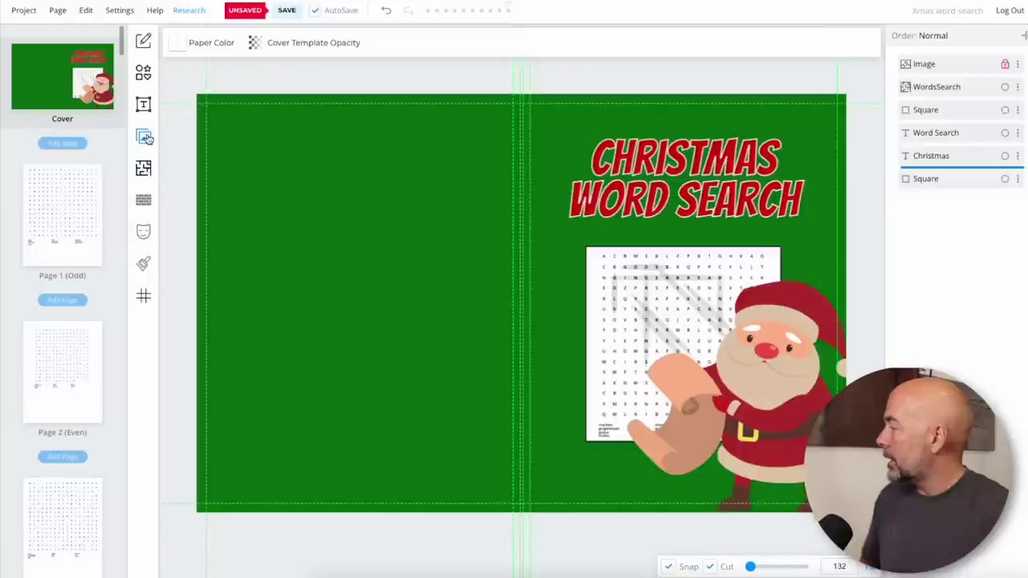
Insert the uploaded Christmas-09.png tree image on the cover and enlarge it beside the Santa
left_click(147, 138)
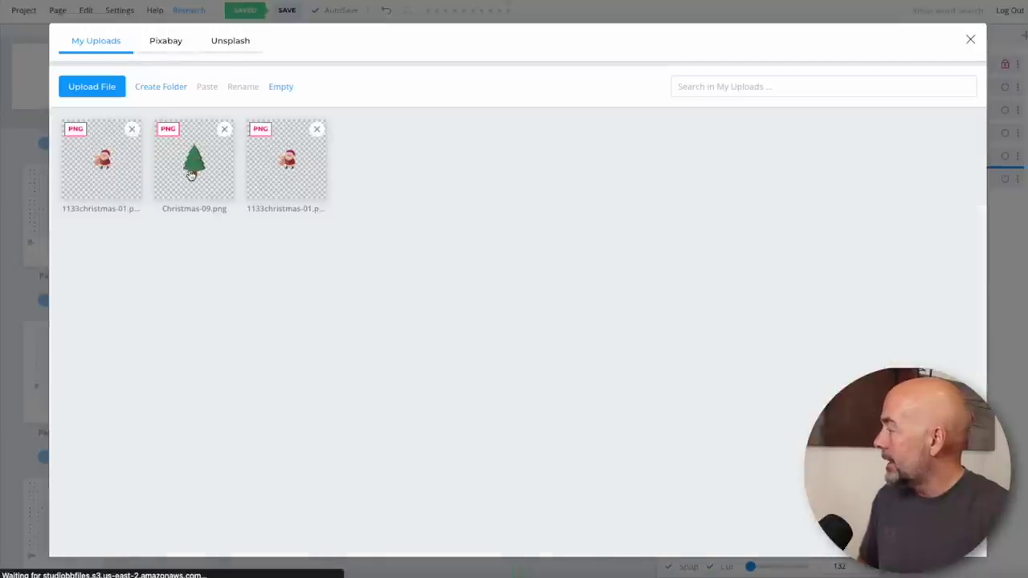
left_click(191, 175)
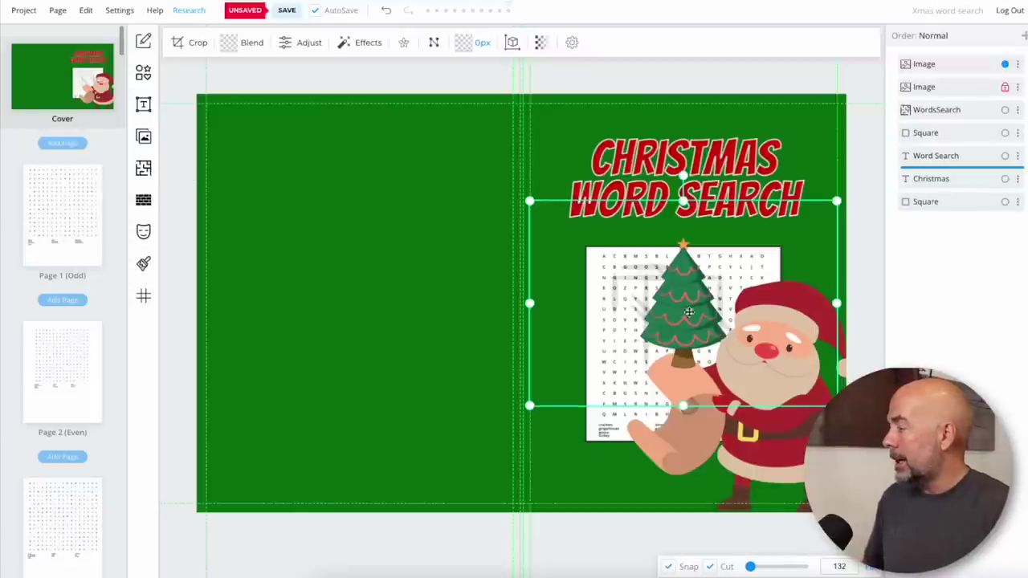
left_click_drag(530, 201, 273, 54)
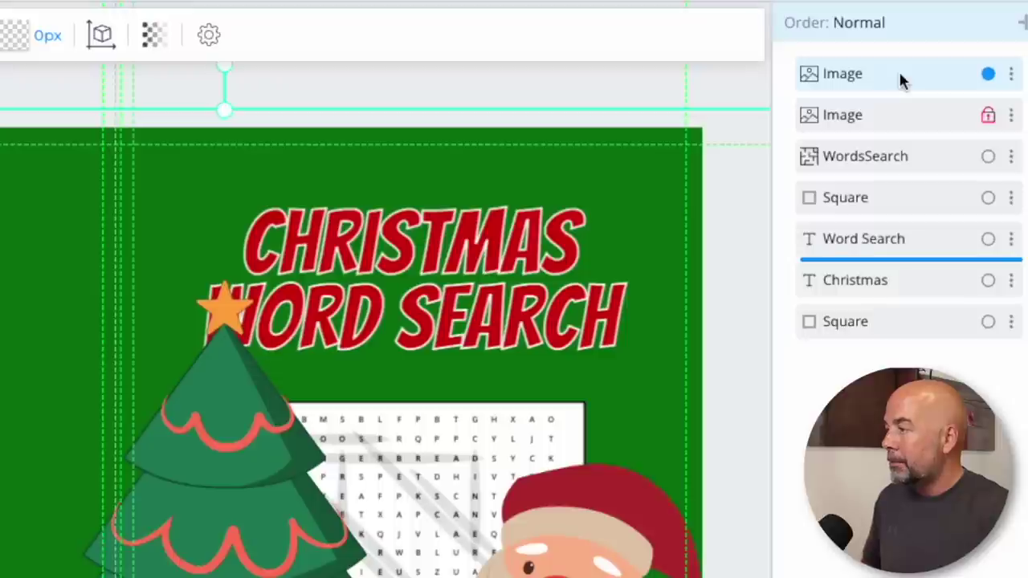
Place the tree behind the title and puzzle but above the green background, reposition it on the front cover and lock it
left_click_drag(899, 70, 895, 311)
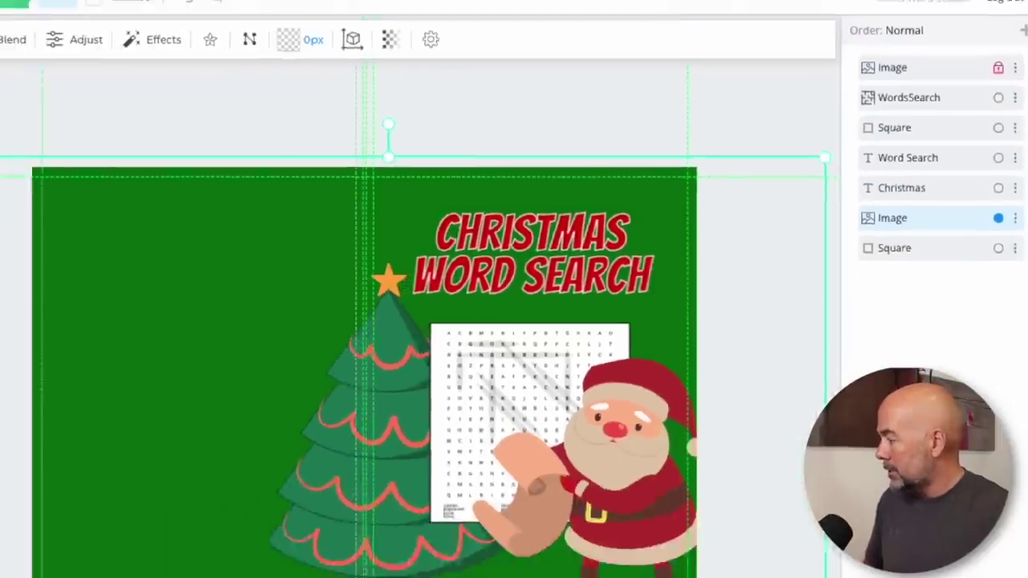
left_click_drag(507, 434, 504, 411)
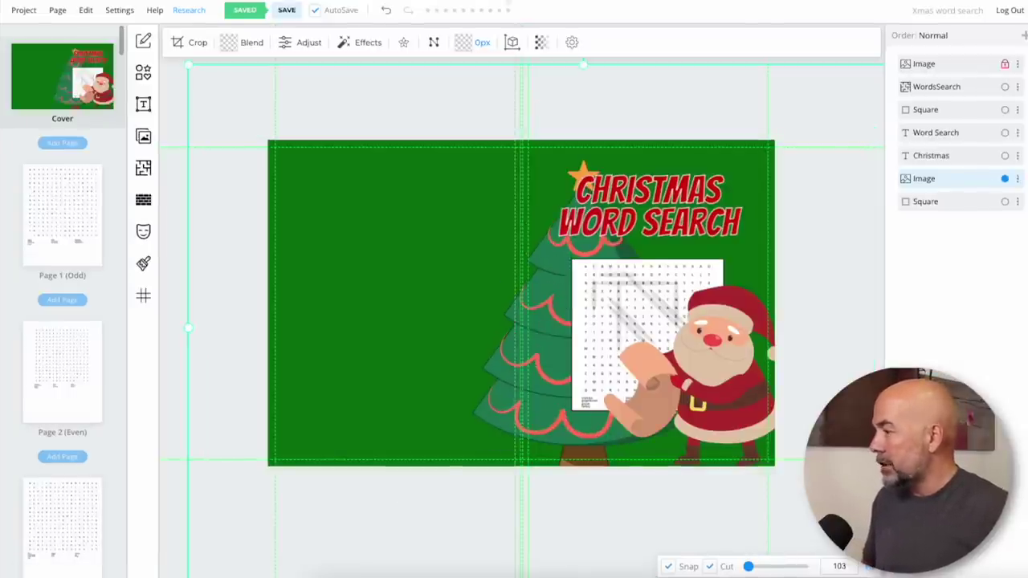
left_click(1017, 180)
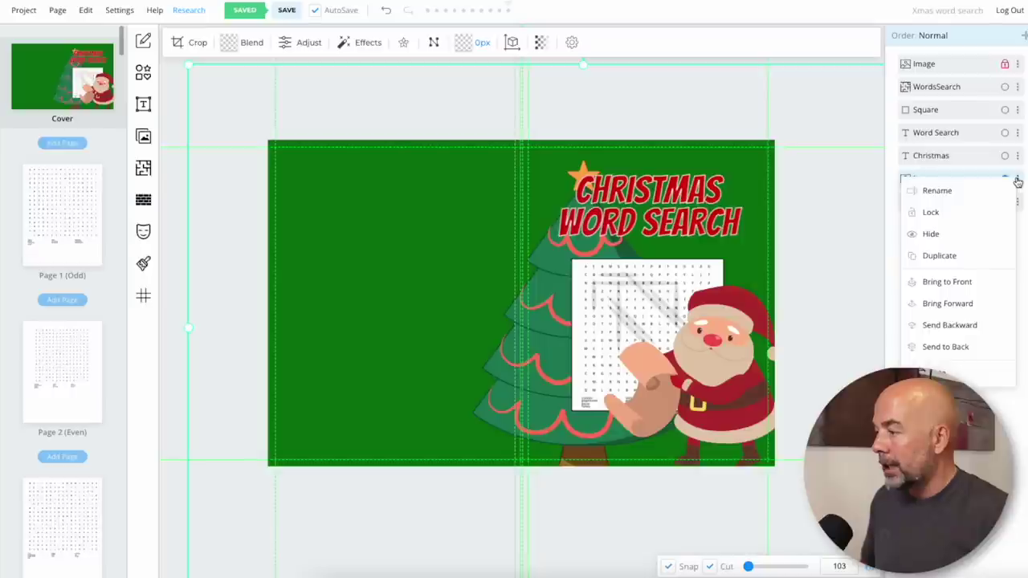
left_click(940, 212)
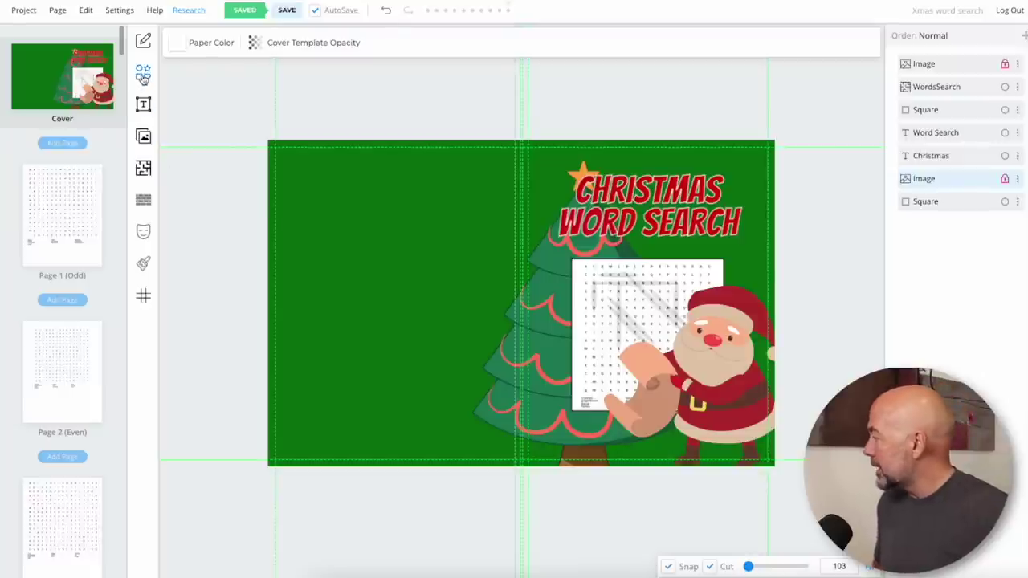
Add a square shape over the upper outer corner of the back cover and fill it with the background green
left_click(143, 75)
left_click(213, 80)
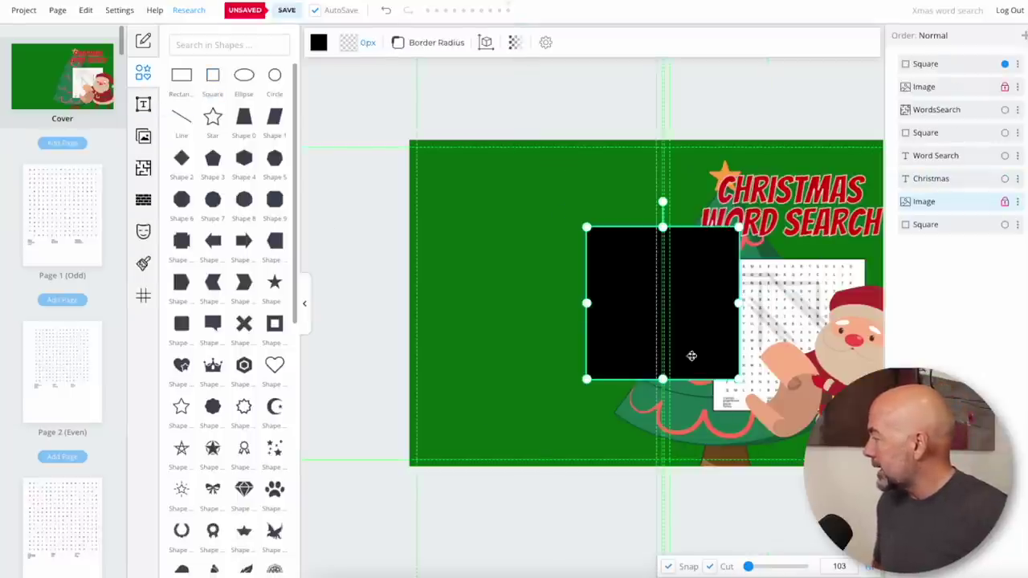
left_click_drag(636, 313, 447, 218)
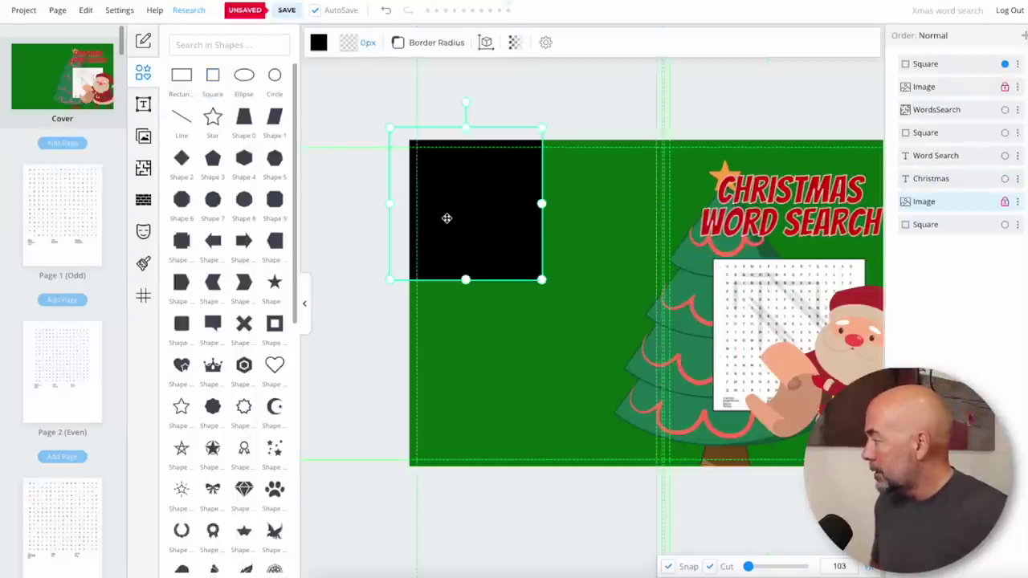
left_click(304, 298)
left_click(177, 42)
left_click(223, 96)
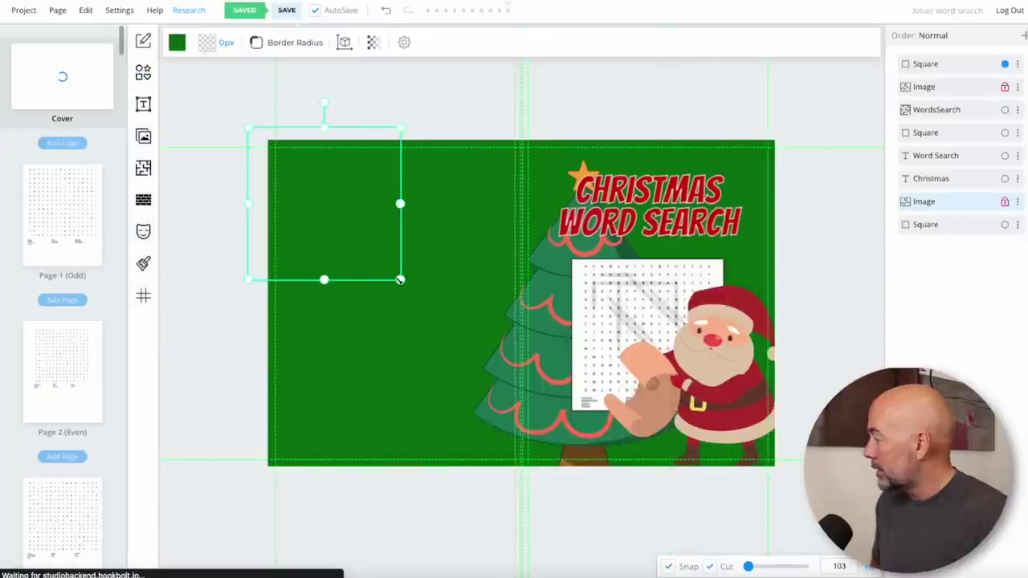
Enlarge the green square to cover the whole back cover and spine, ending at the front cover's edge, and deselect it
left_click_drag(400, 280, 592, 470)
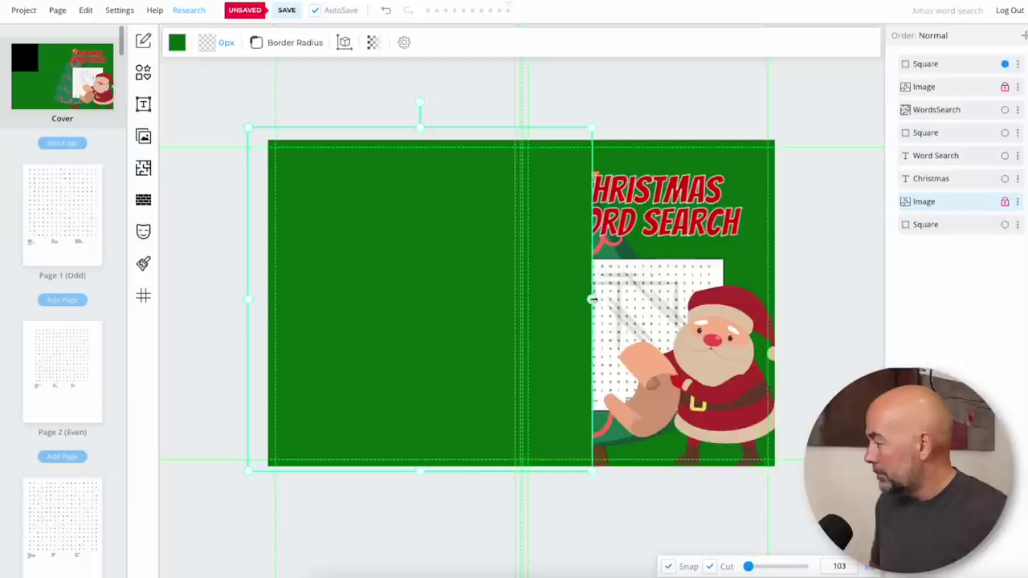
left_click_drag(592, 299, 529, 298)
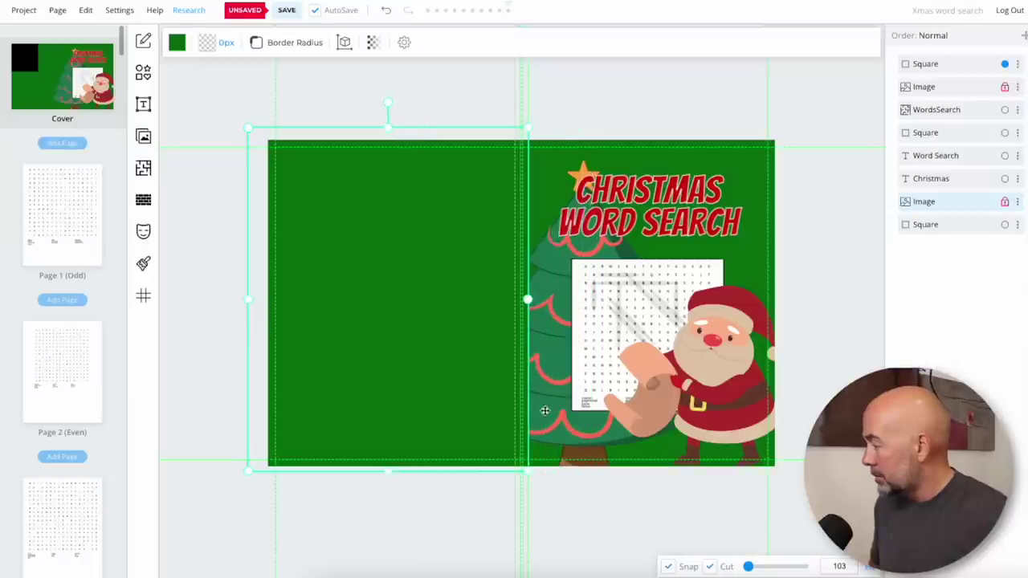
left_click(577, 494)
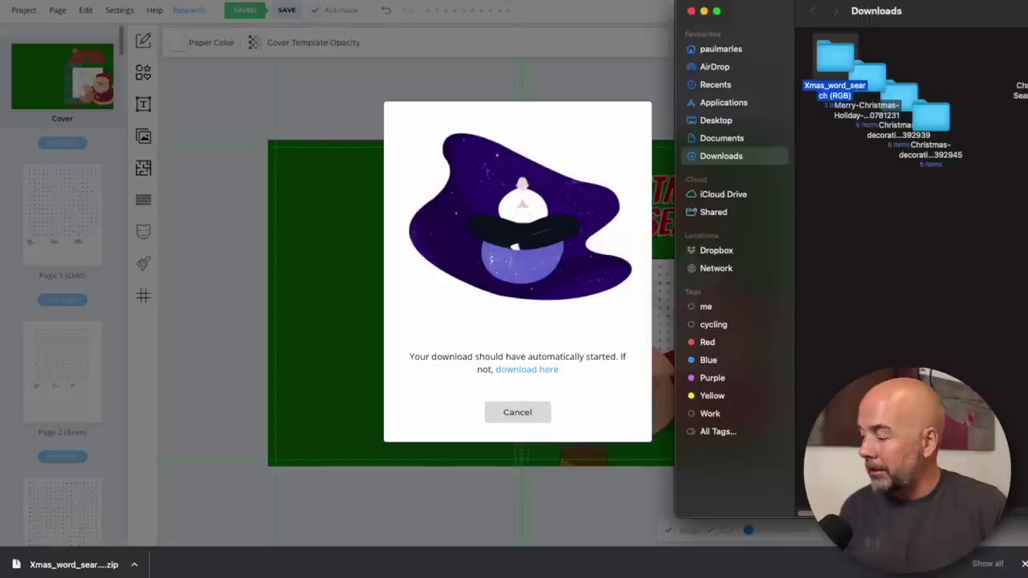
Close the Downloads window and examine the exported cover and the interior's puzzle pages
key("super+w")
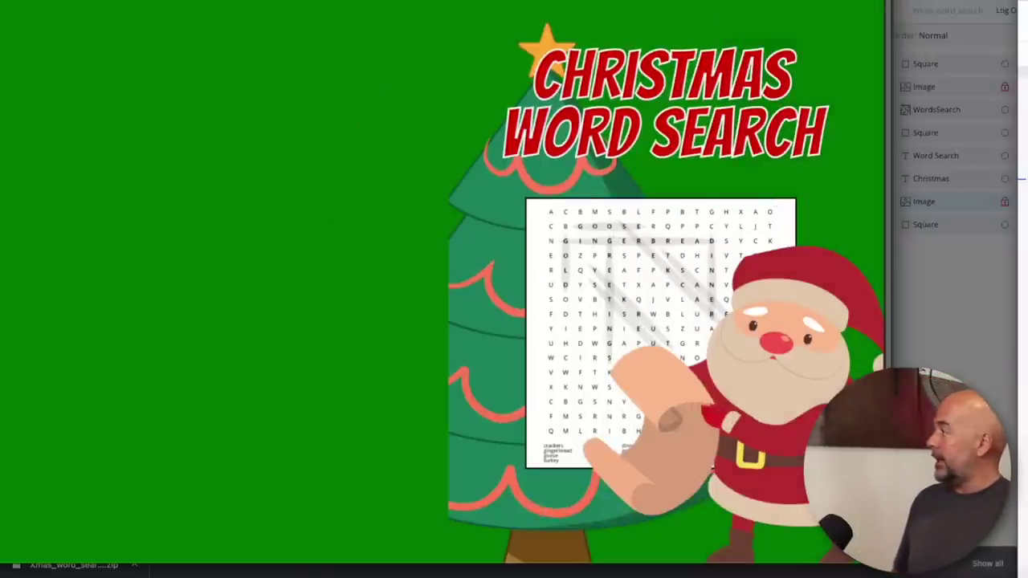
scroll(297, 277, "down", 10)
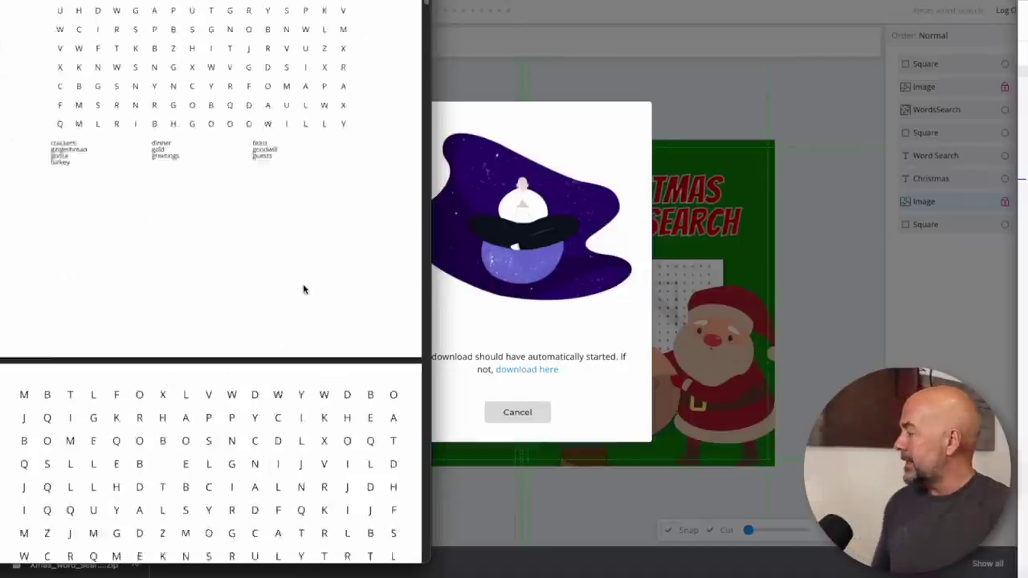
scroll(304, 293, "down", 10)
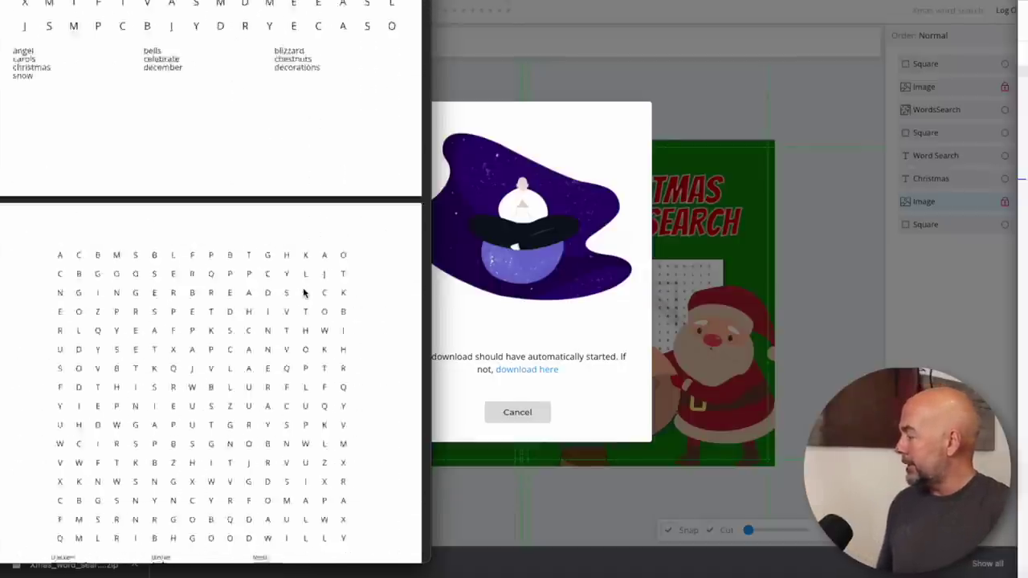
scroll(382, 346, "down", 10)
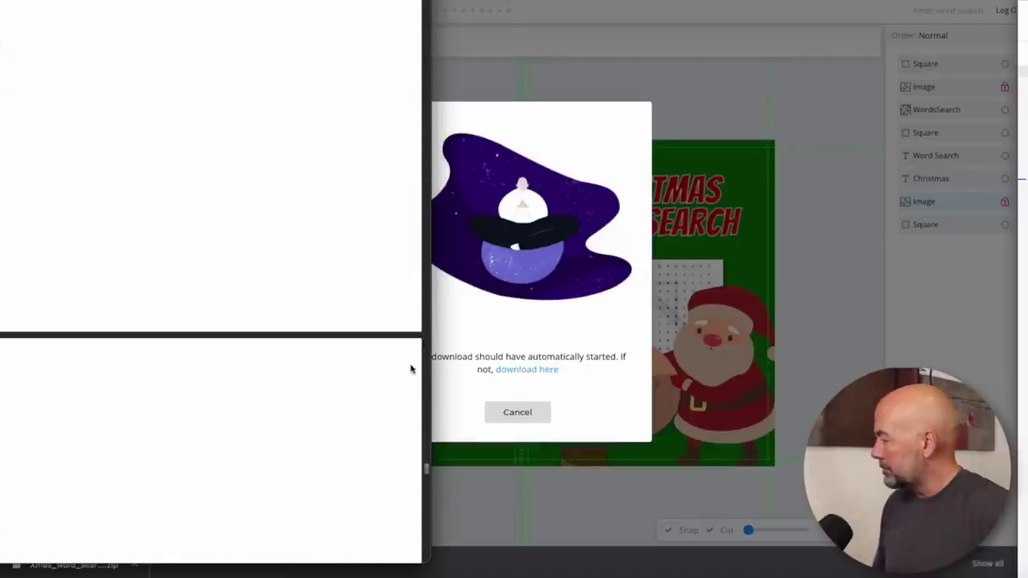